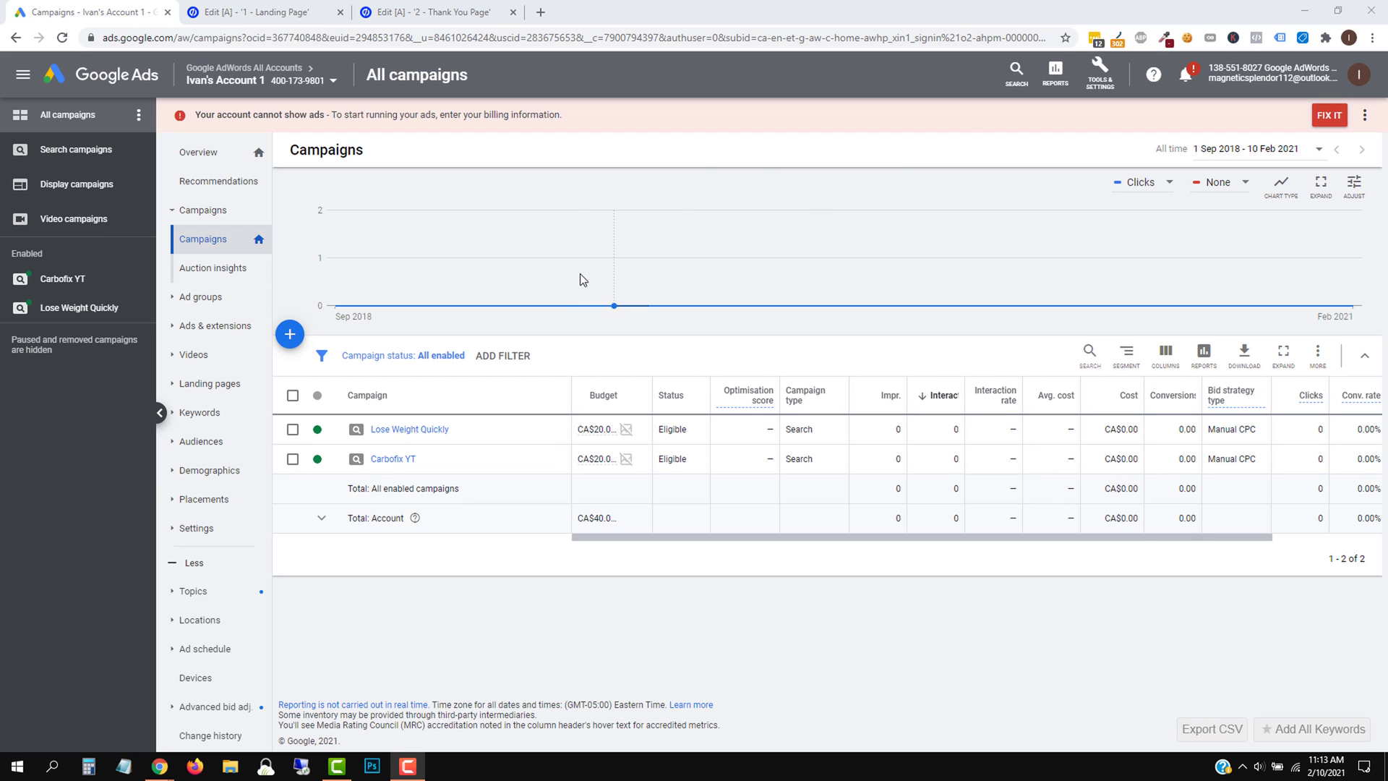
Look over the Unbounce Landing Page and Thank You Page editors, then return to Google Ads.
click(256, 11)
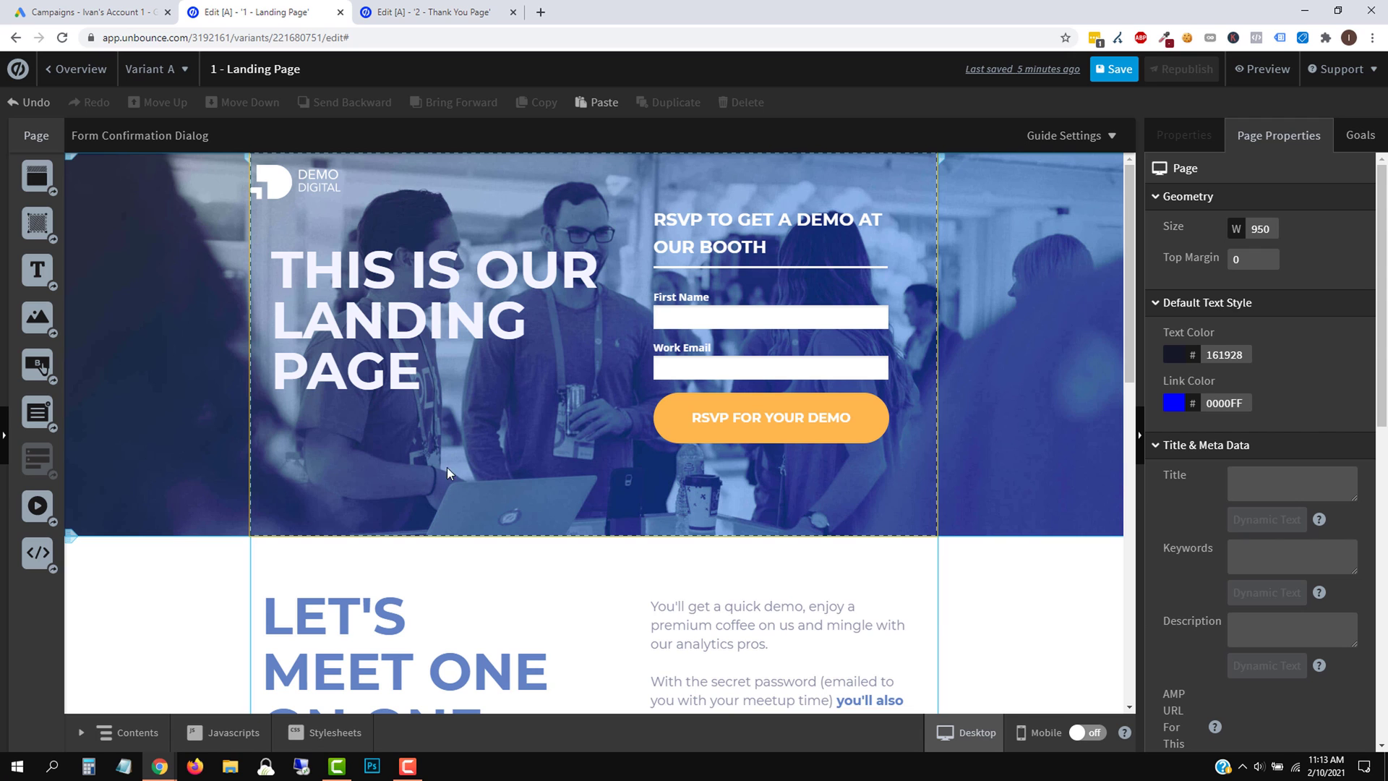
click(78, 12)
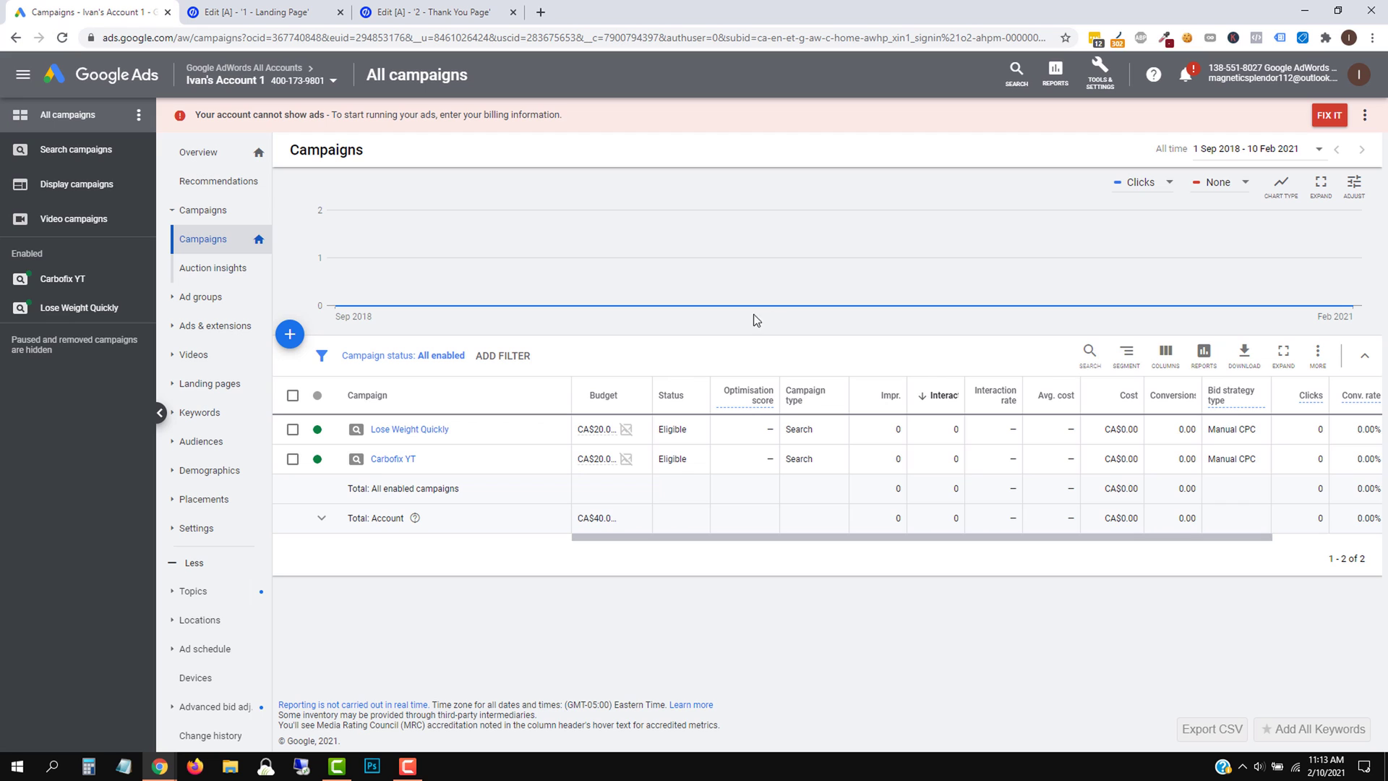
mouse_move(827, 305)
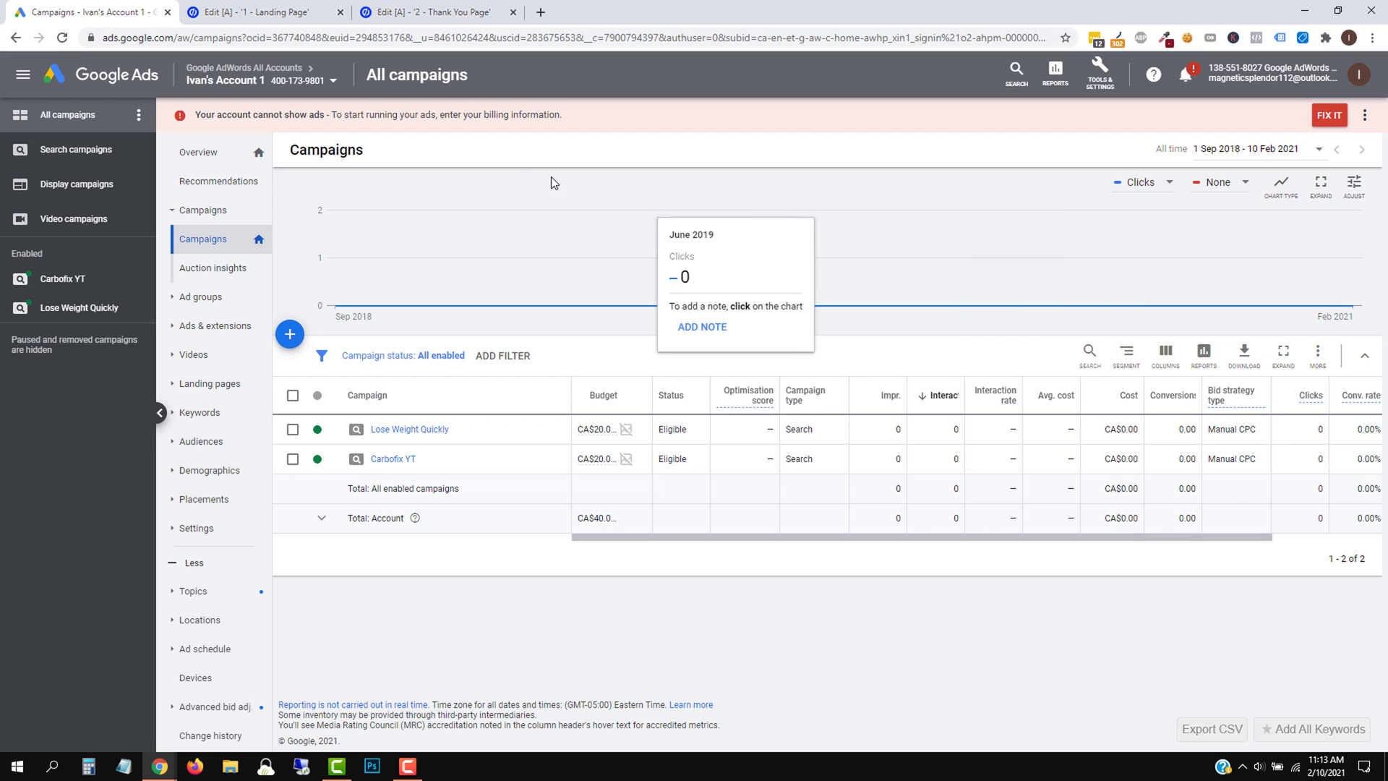
click(427, 13)
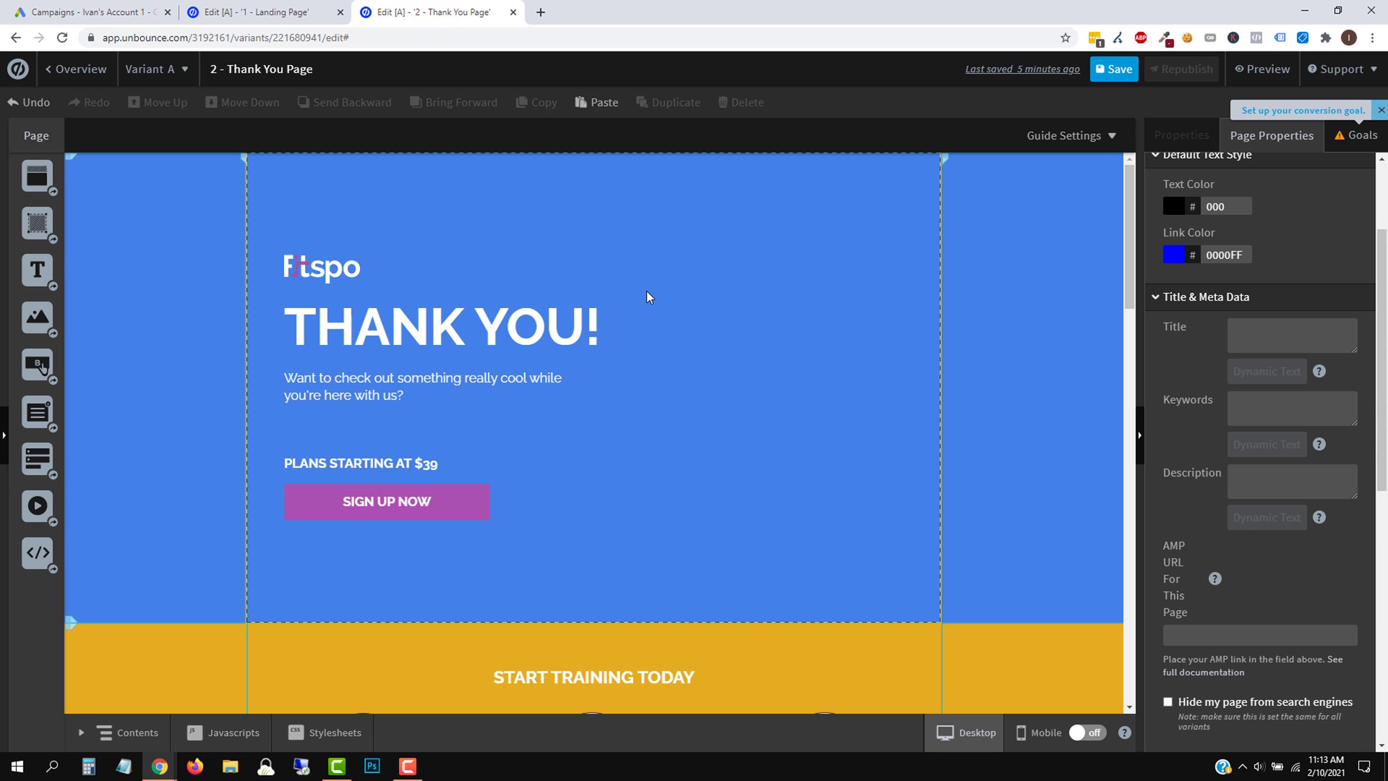
click(265, 6)
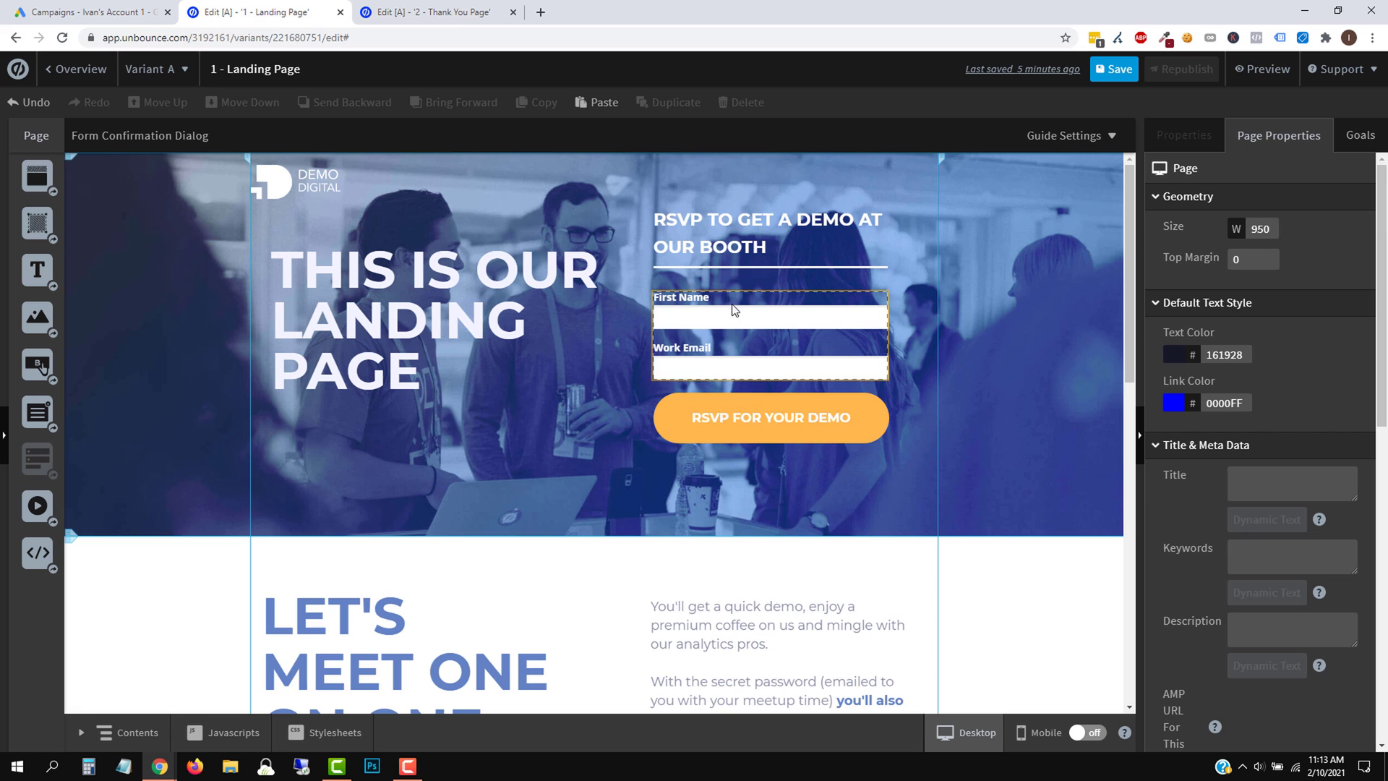
click(434, 13)
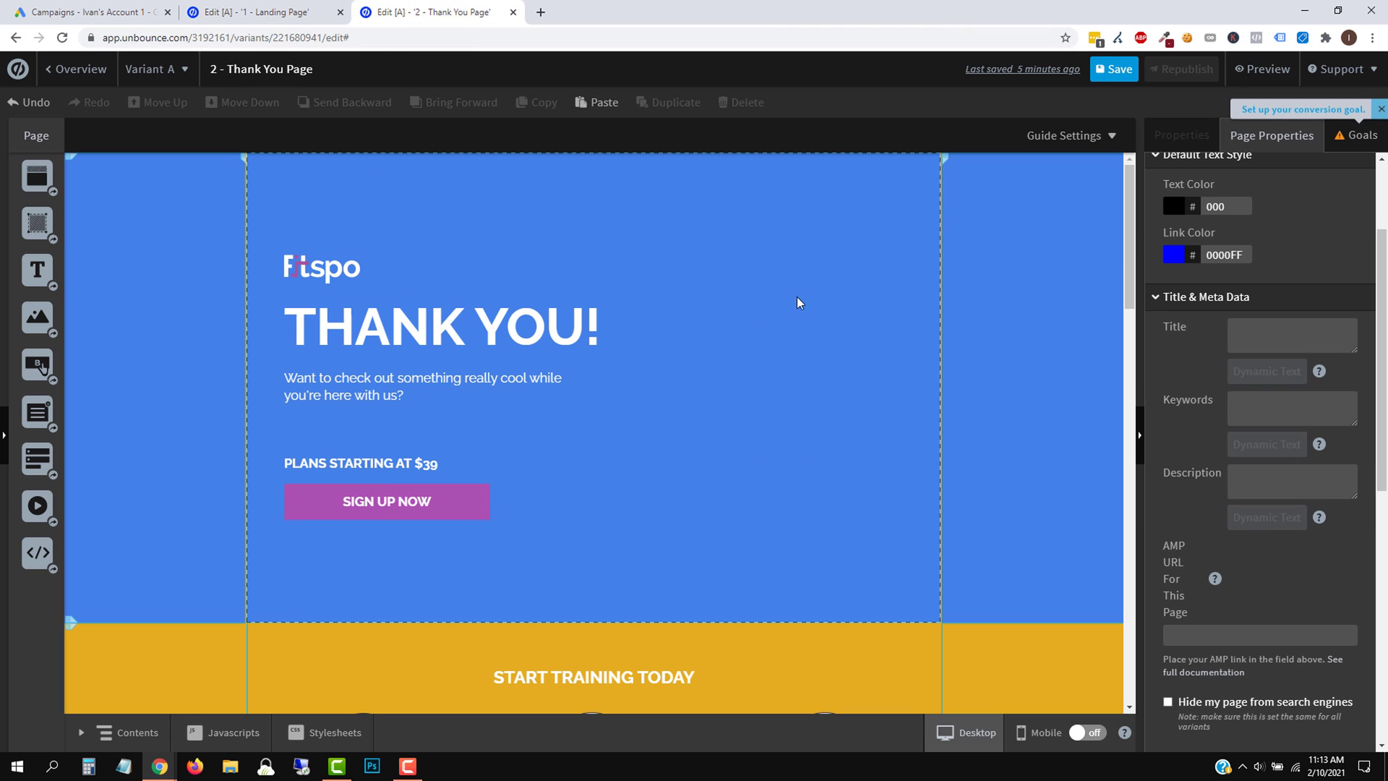
click(94, 12)
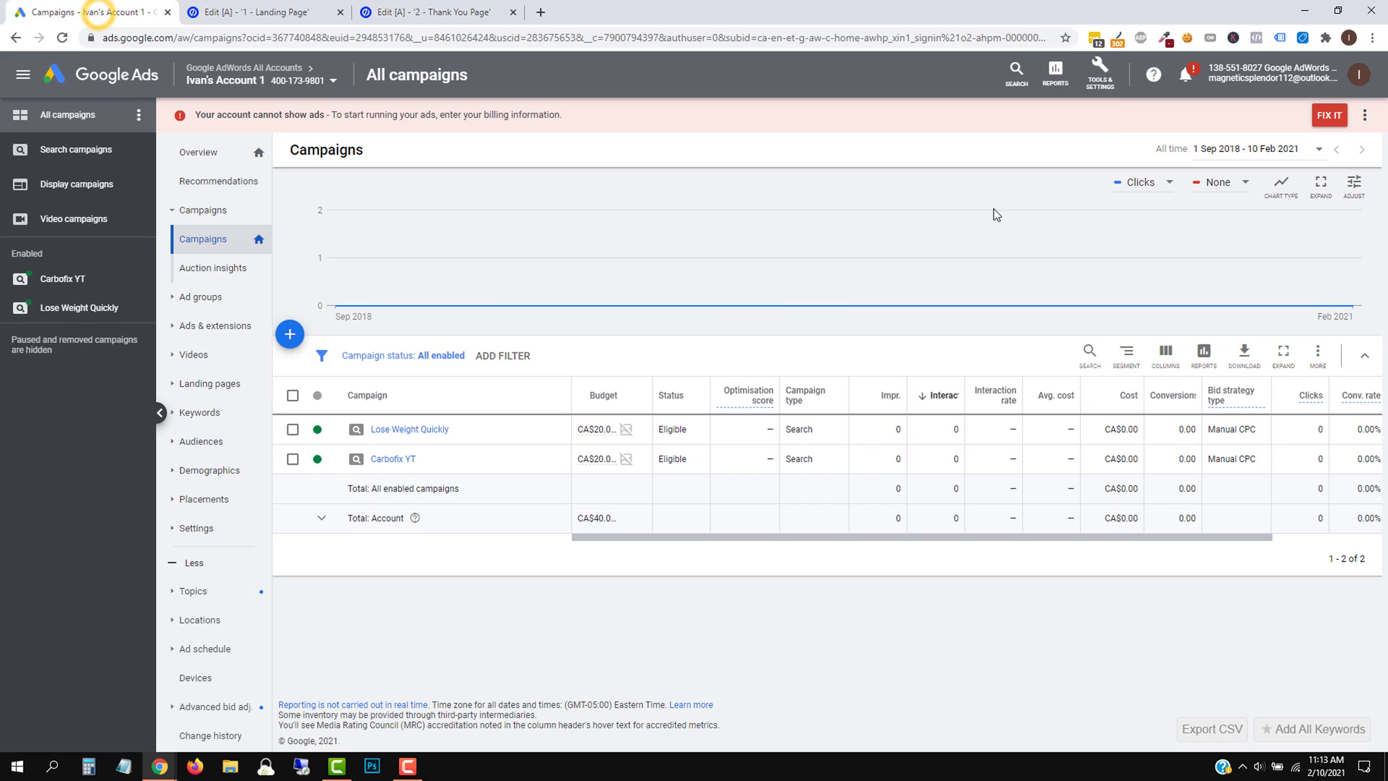
Start a new Website conversion action from Tools & Settings > Measurement > Conversions.
click(1102, 86)
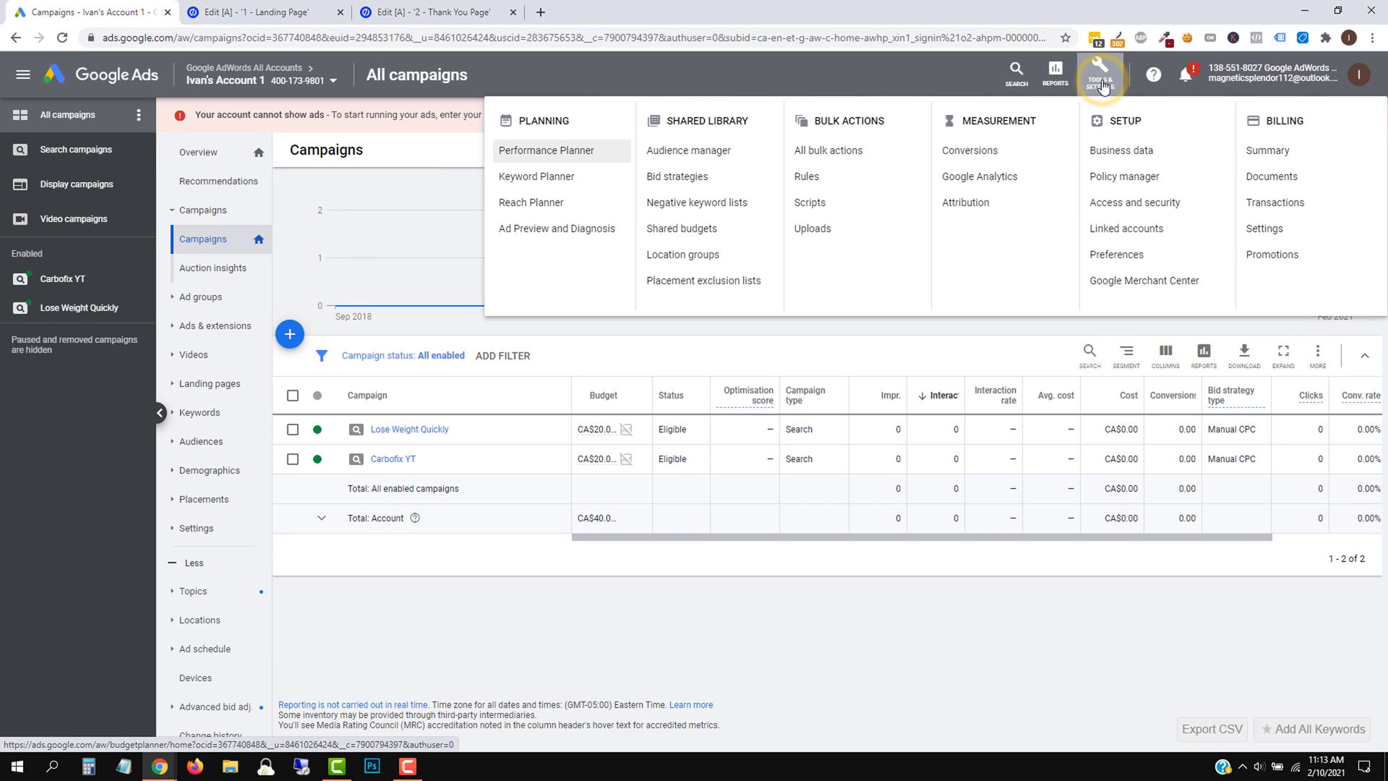
click(985, 154)
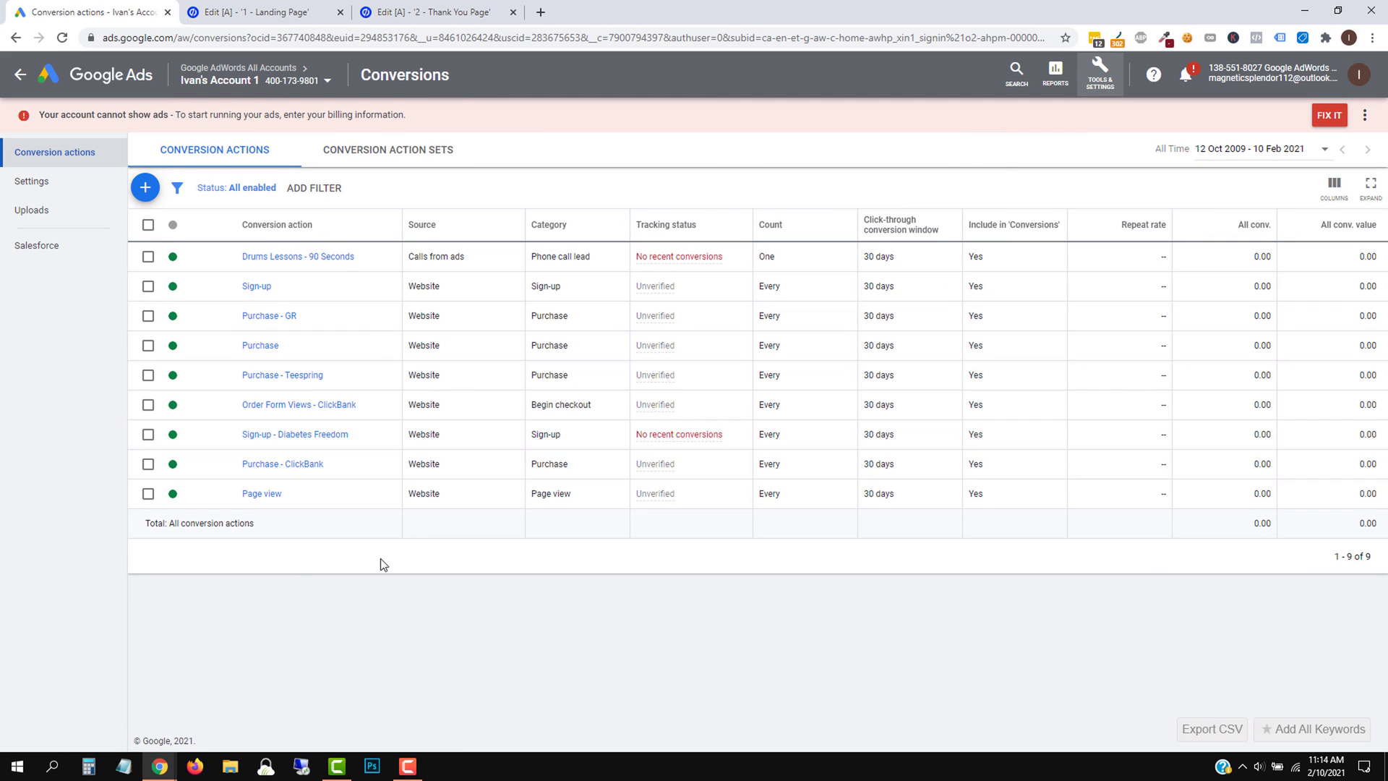
click(151, 193)
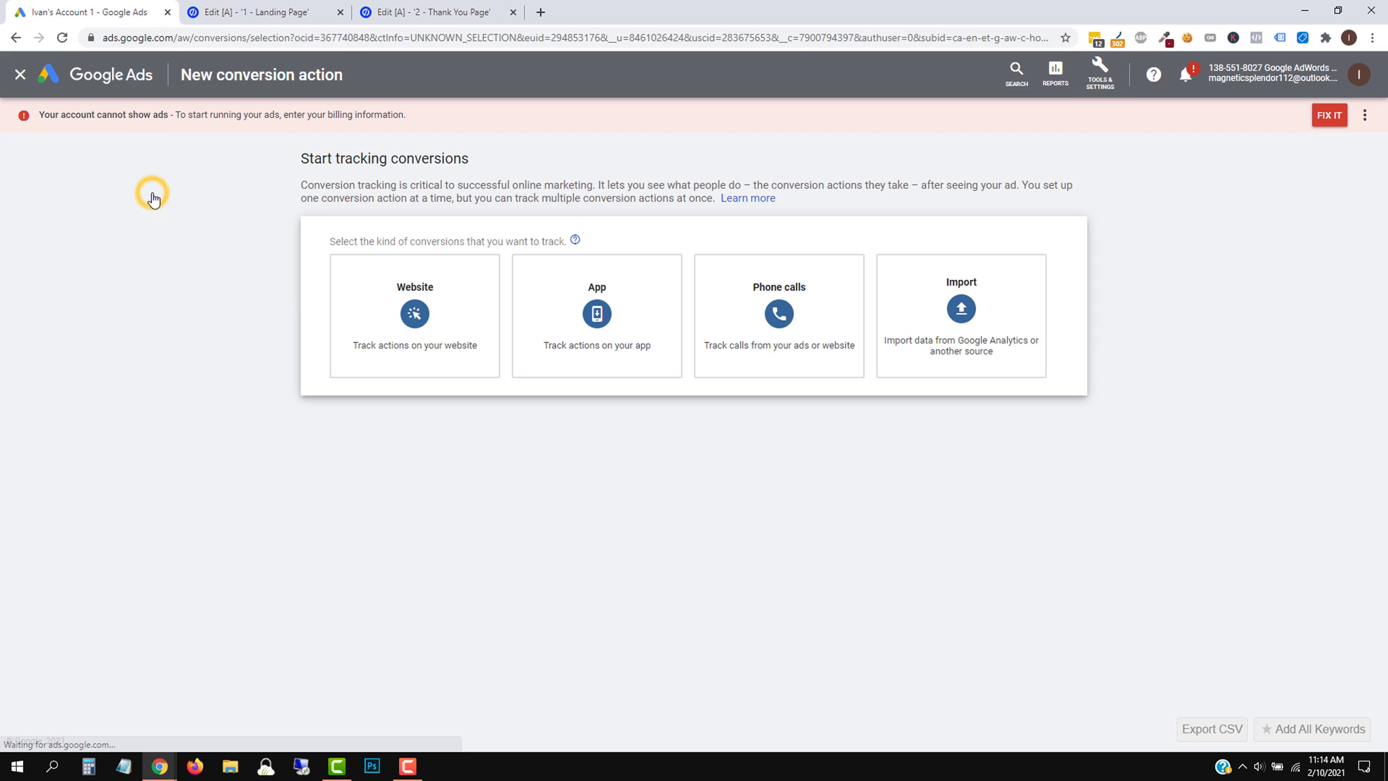
click(428, 322)
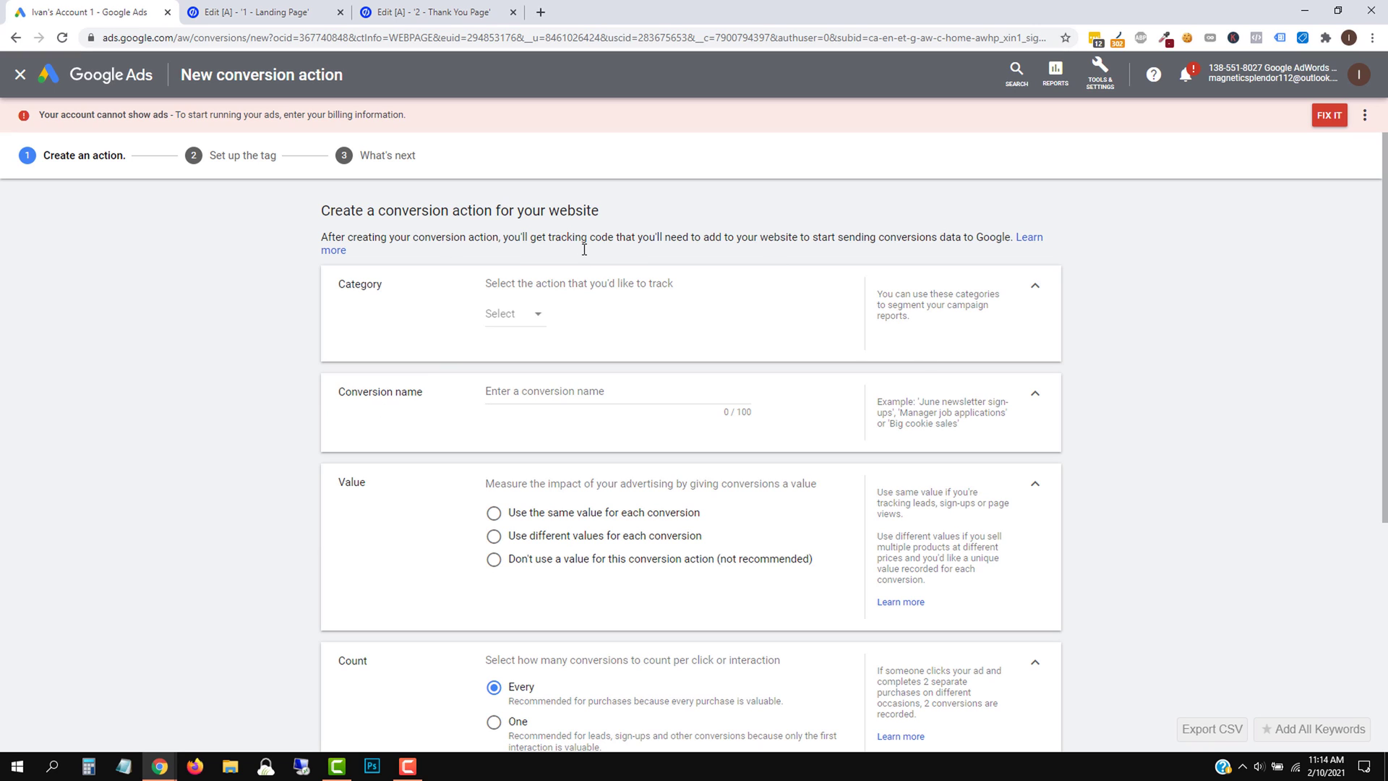
Choose Sign-up as the conversion action's category.
click(515, 320)
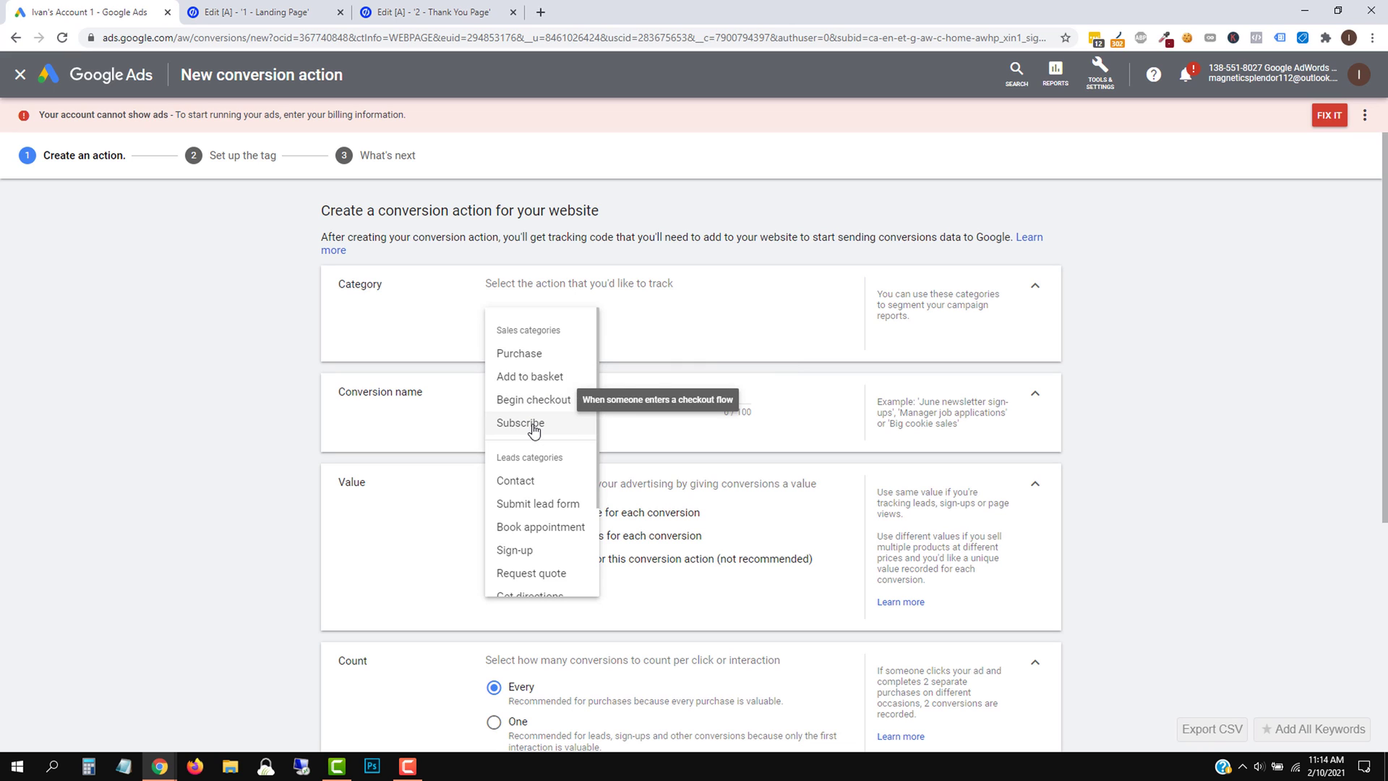
scroll(506, 557, down, 1)
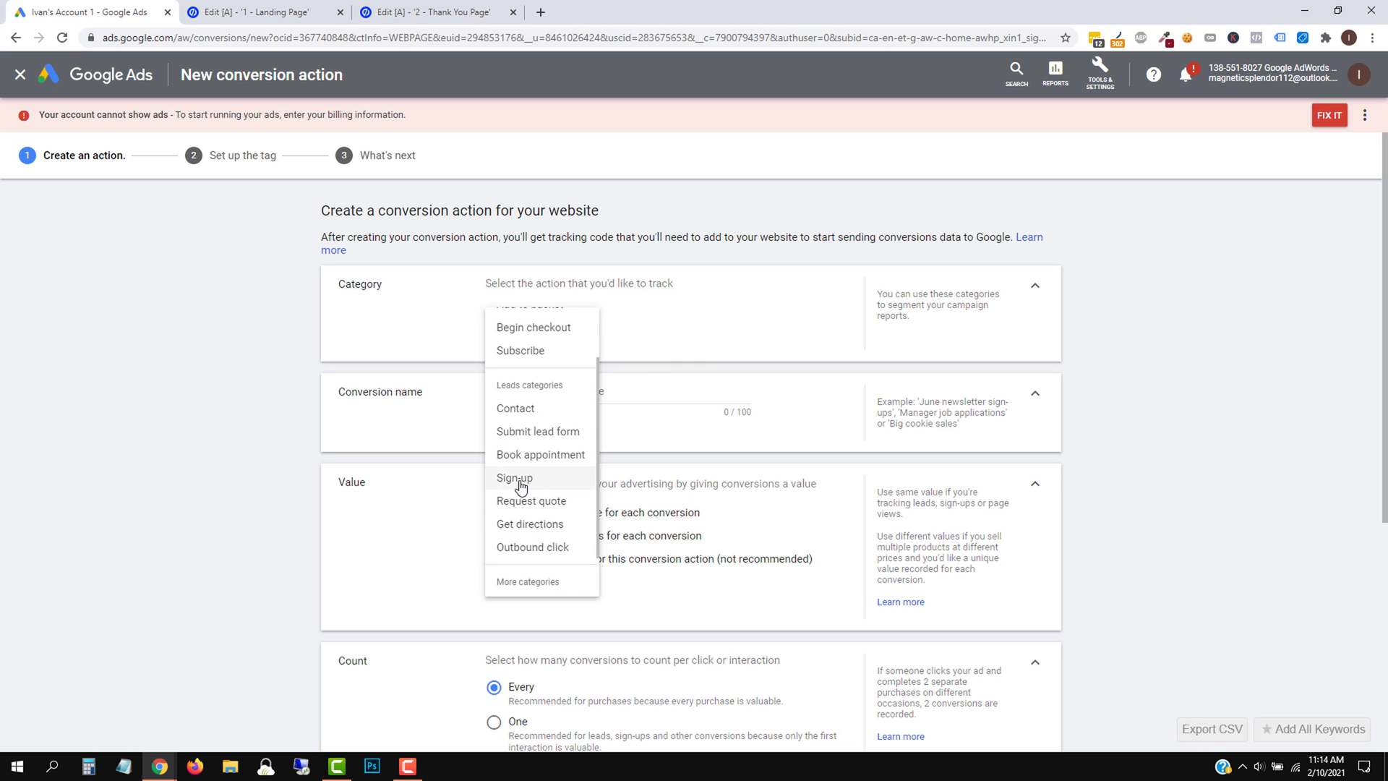
click(521, 480)
Review the category list again and glance at the Unbounce editors before returning to the setup.
click(518, 319)
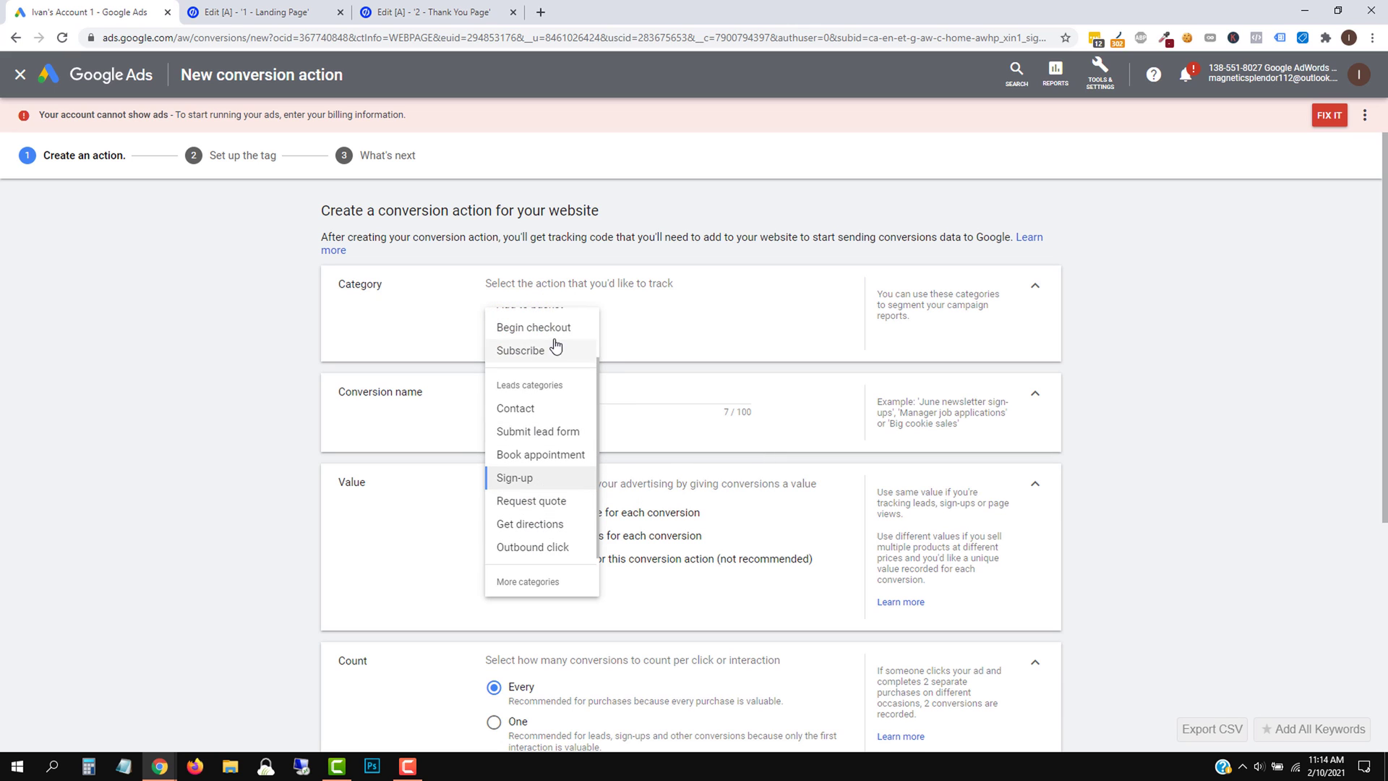
scroll(548, 497, up, 1)
scroll(535, 410, down, 1)
scroll(536, 425, up, 1)
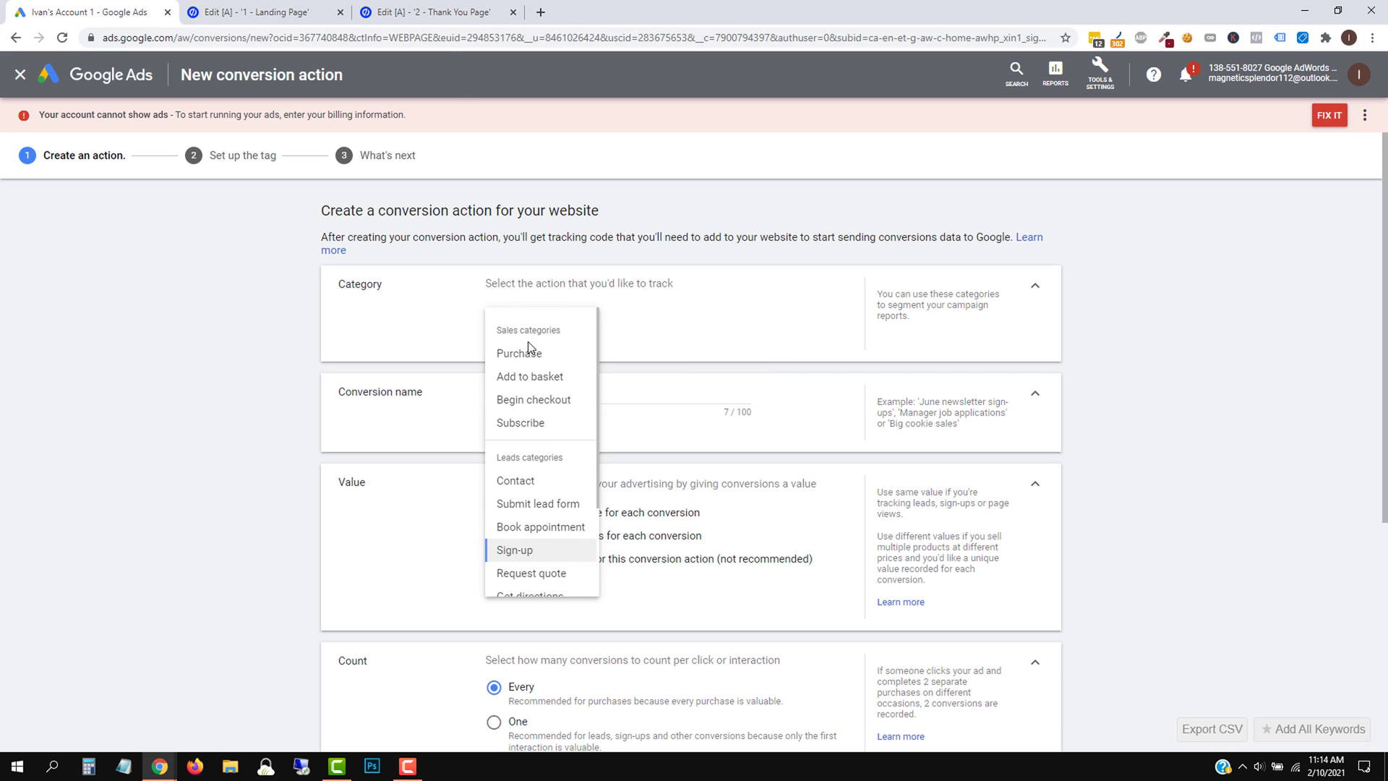
click(441, 12)
click(261, 12)
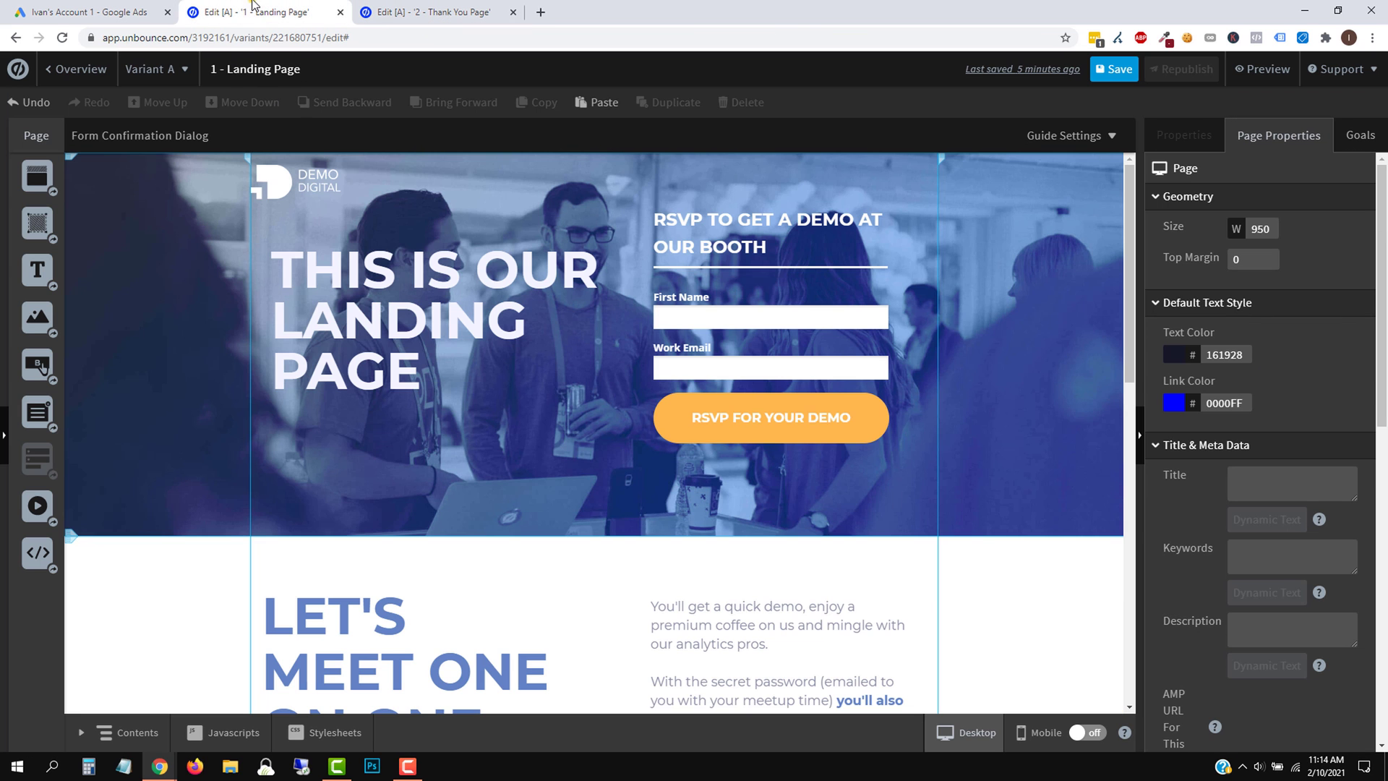
click(140, 7)
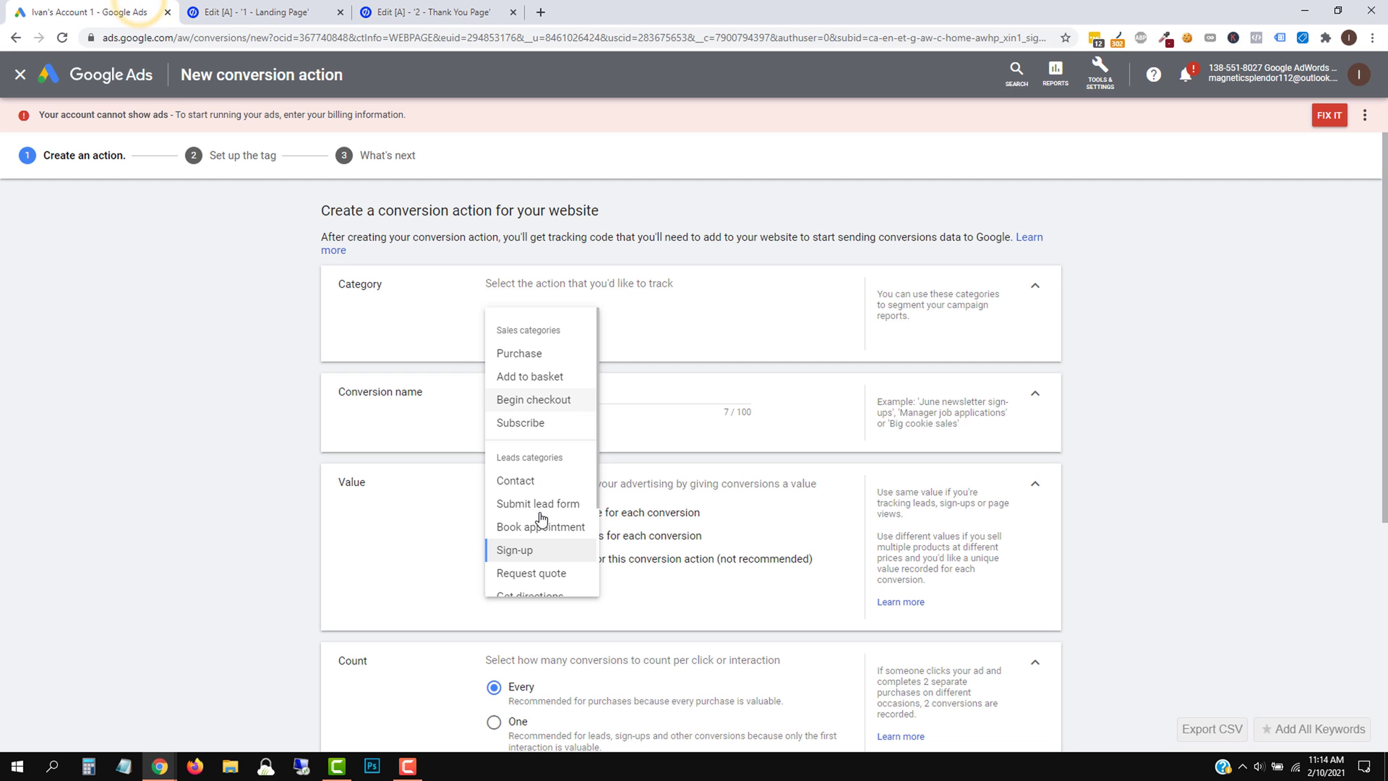
Keep the Sign-up category and extend the name to 'Sign-up - Unbounce Landing Page'.
click(529, 553)
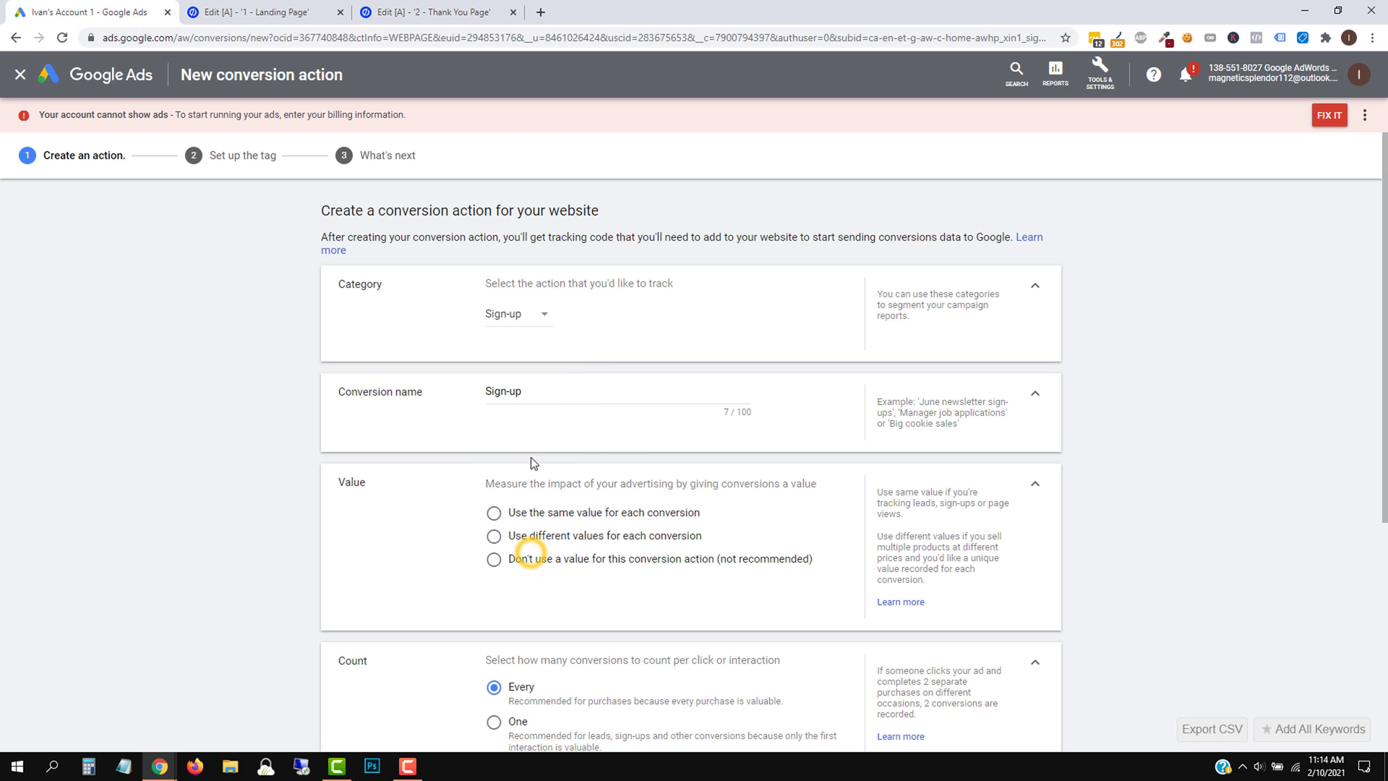
click(533, 392)
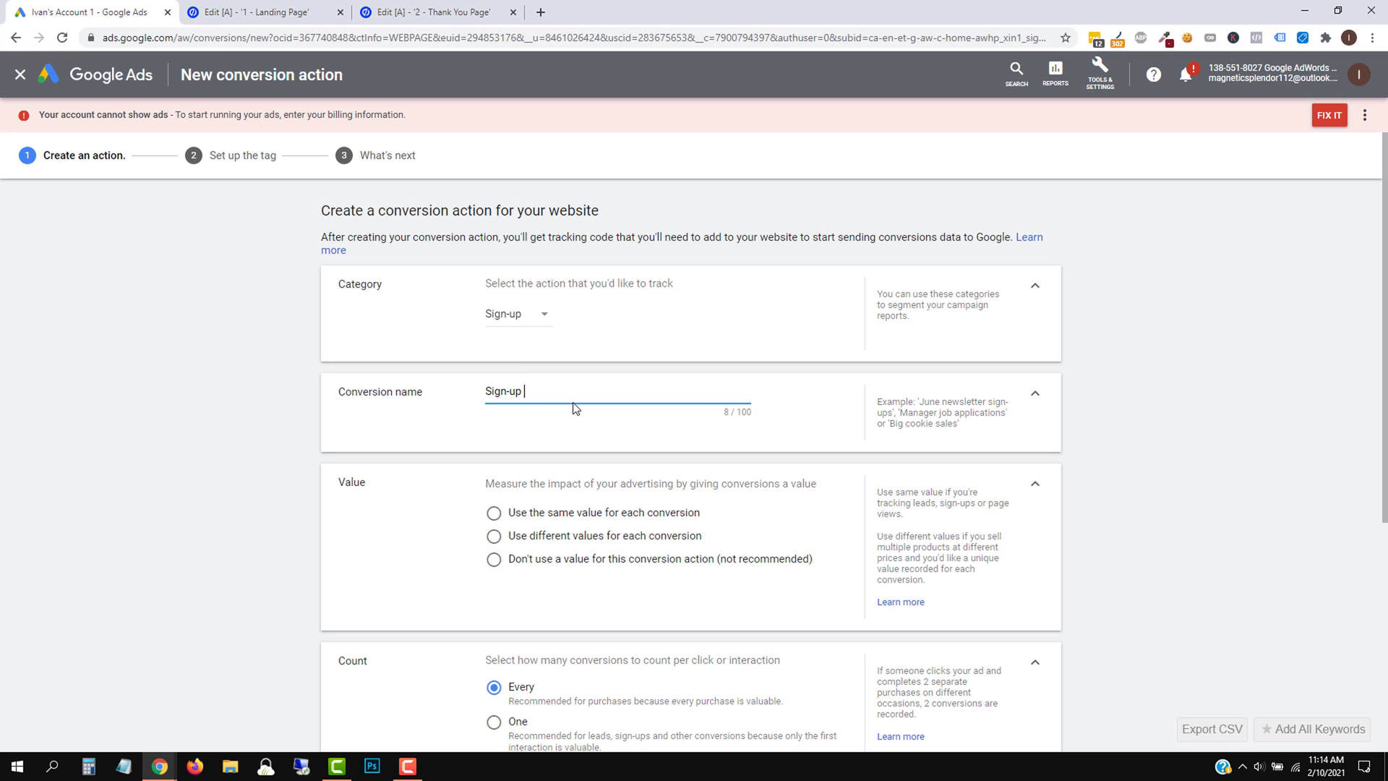
text(- Unbounce Landing Page)
triple_click(487, 392)
scroll(511, 393, down, 2)
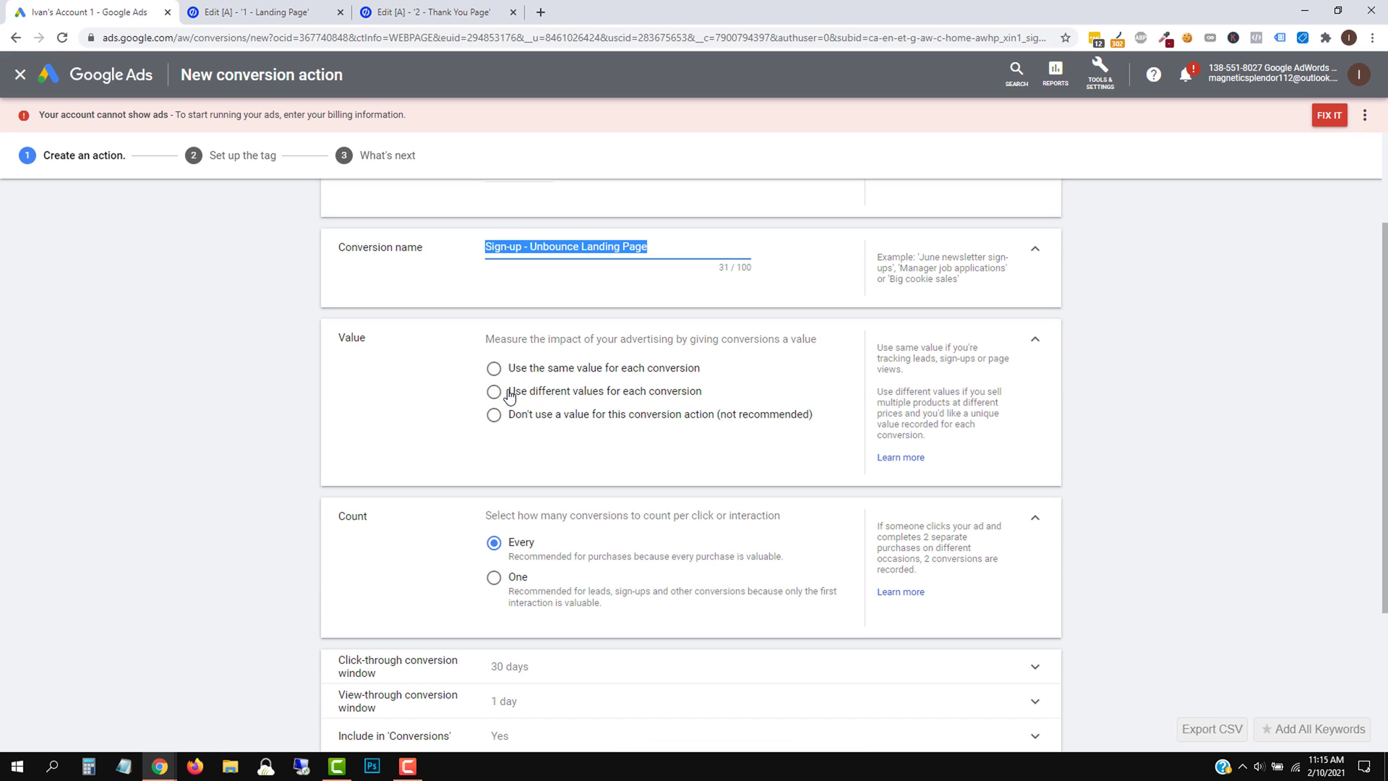
Try same-value options of 10.00 and 2.00, then choose 'Don't use a value for this conversion action'.
click(247, 405)
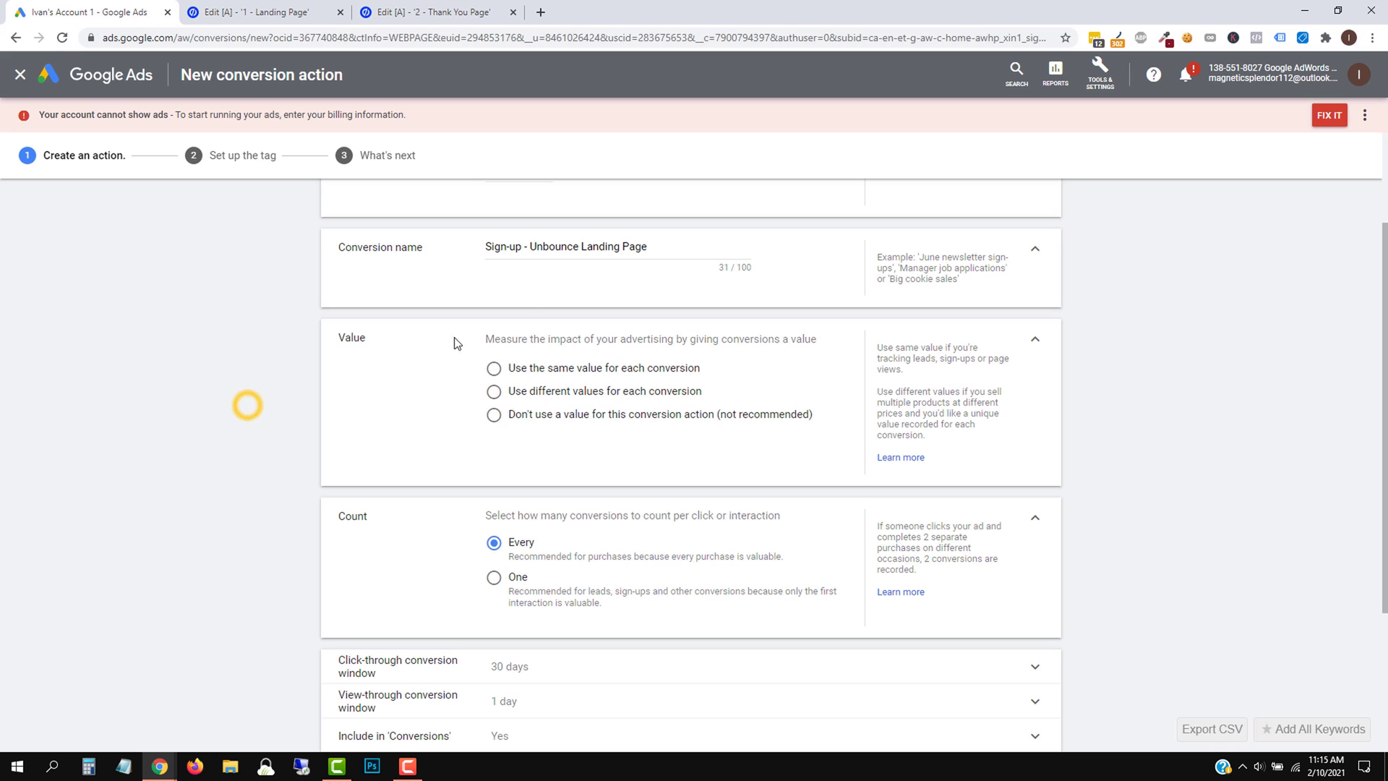
click(557, 366)
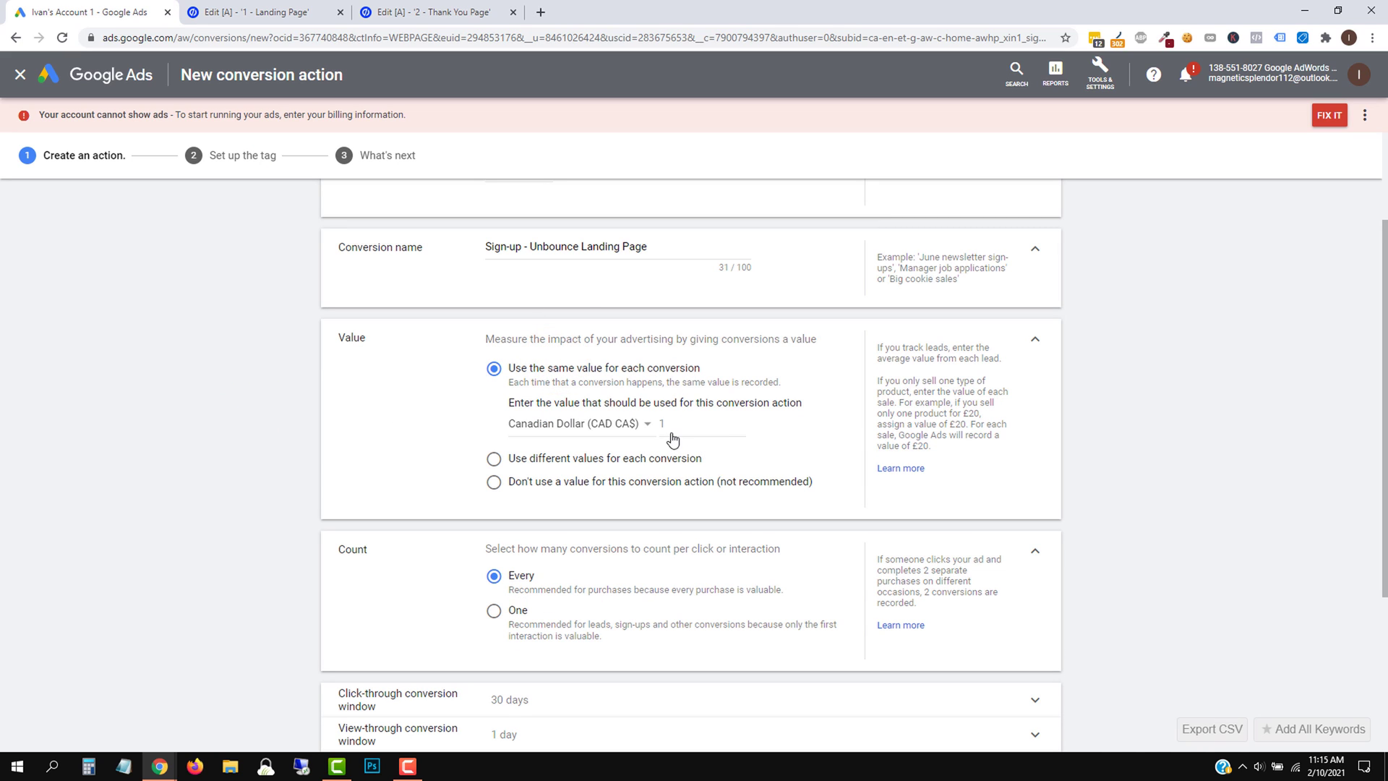
double_click(695, 421)
text(10.00)
click(534, 461)
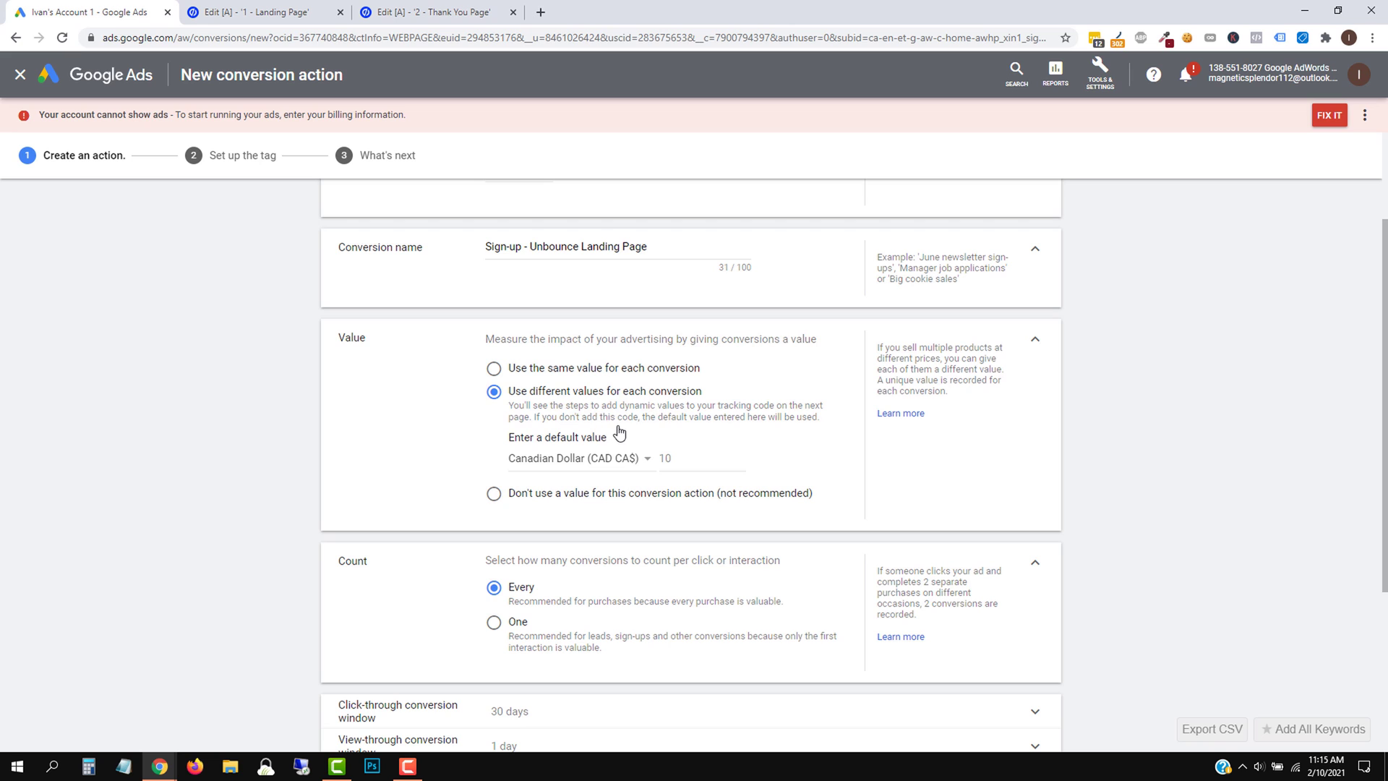
click(559, 370)
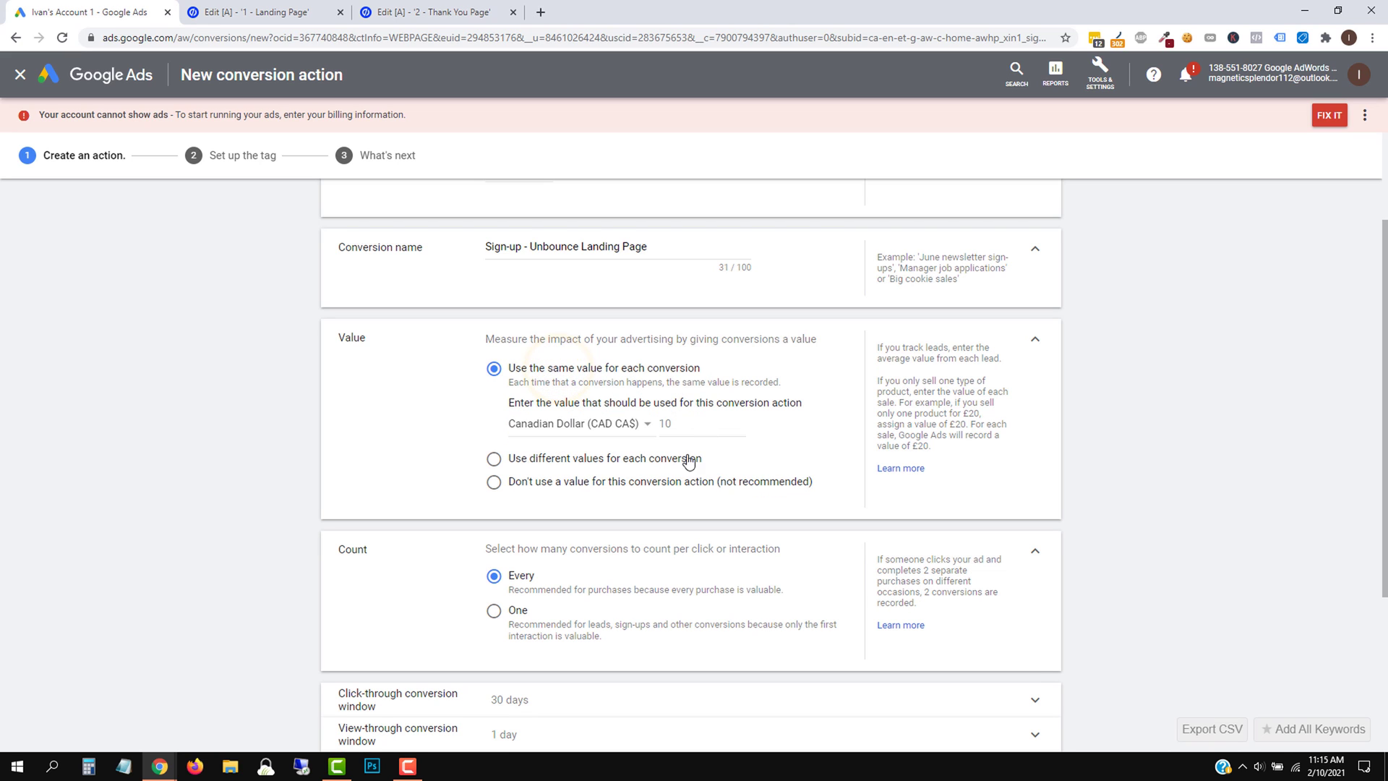
double_click(706, 425)
text(2.00)
click(572, 484)
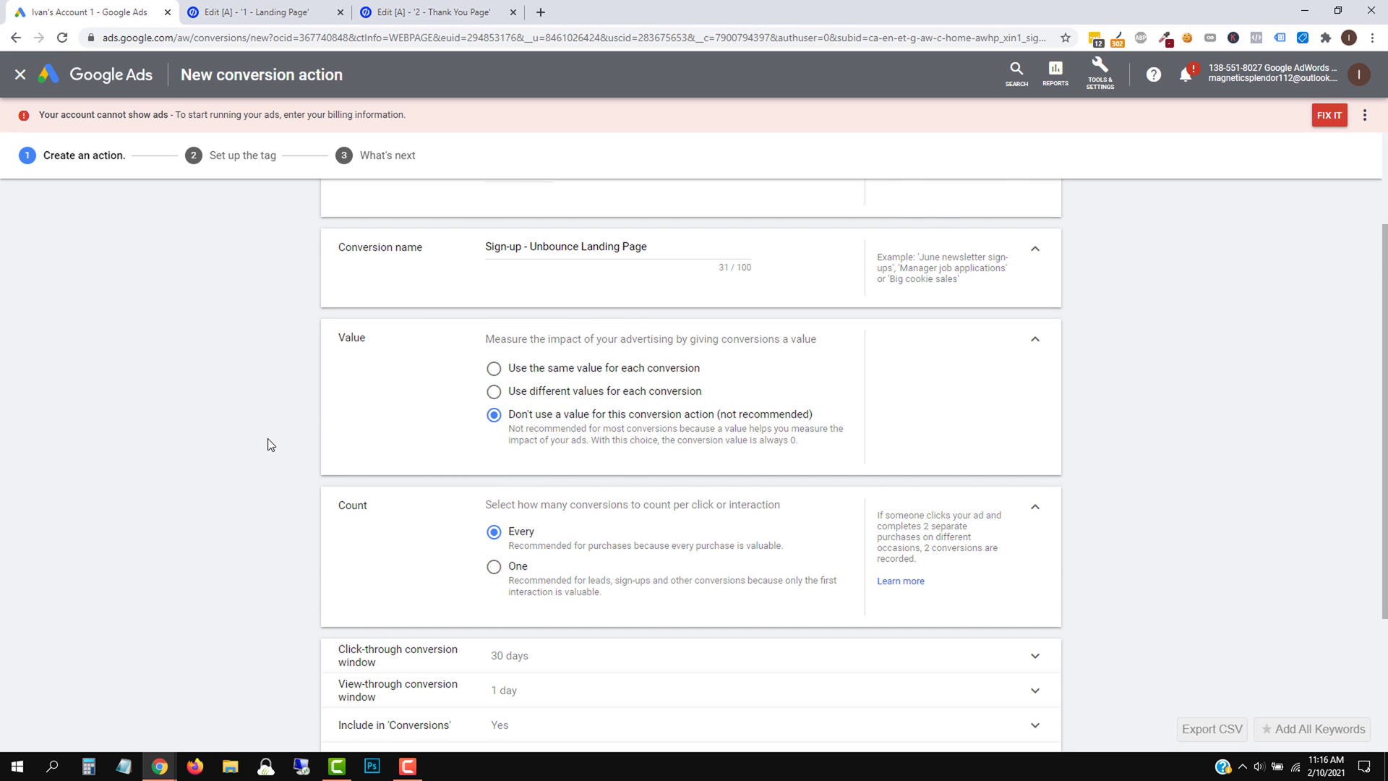
Set the Count option to One, counting only the first conversion per click.
scroll(267, 438, down, 2)
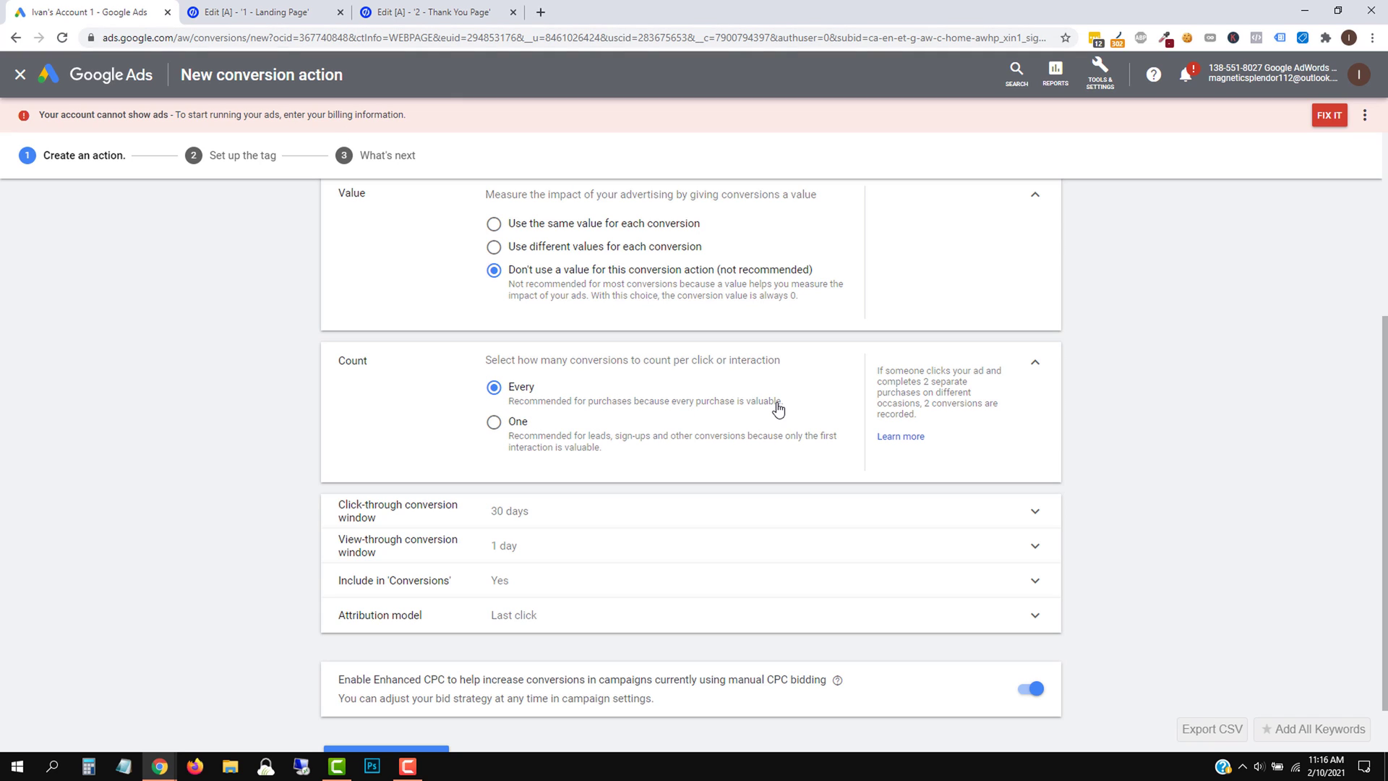
click(519, 432)
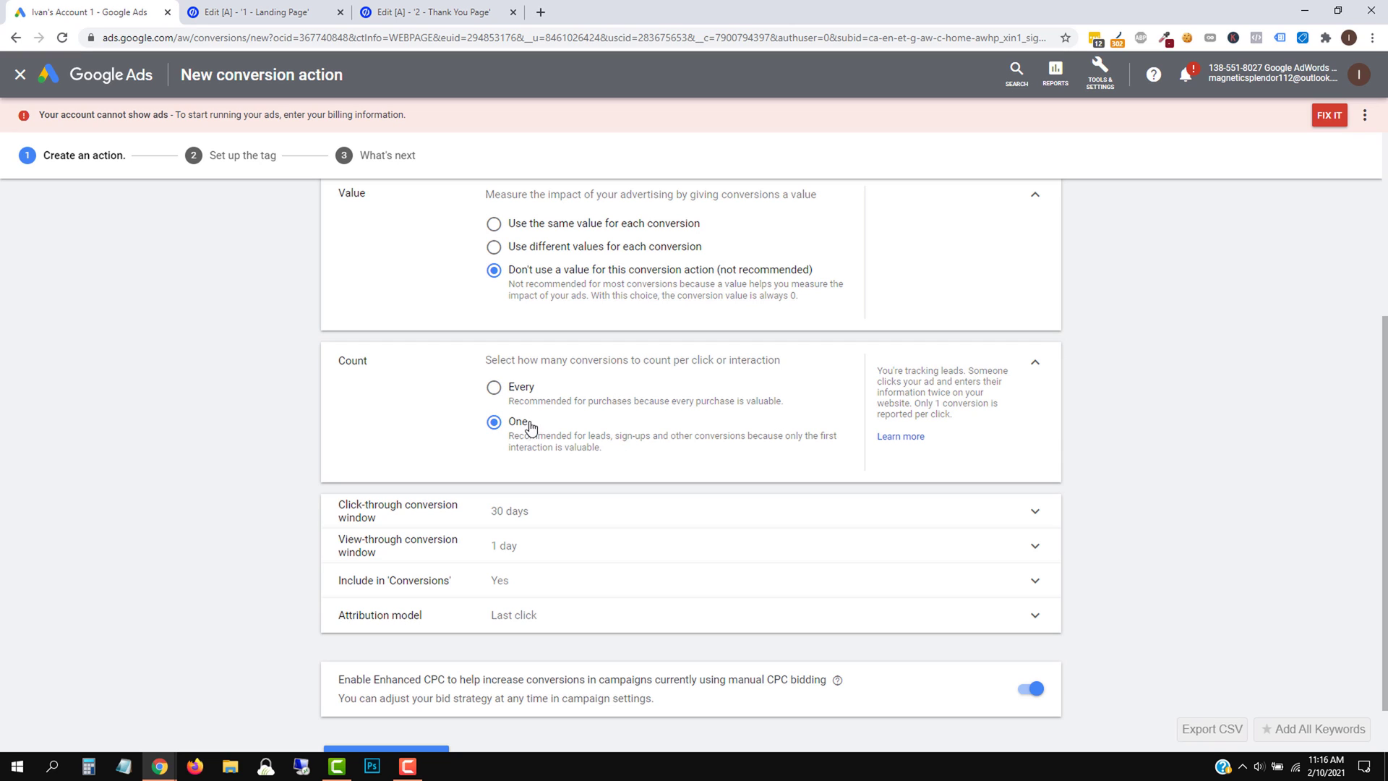
click(522, 391)
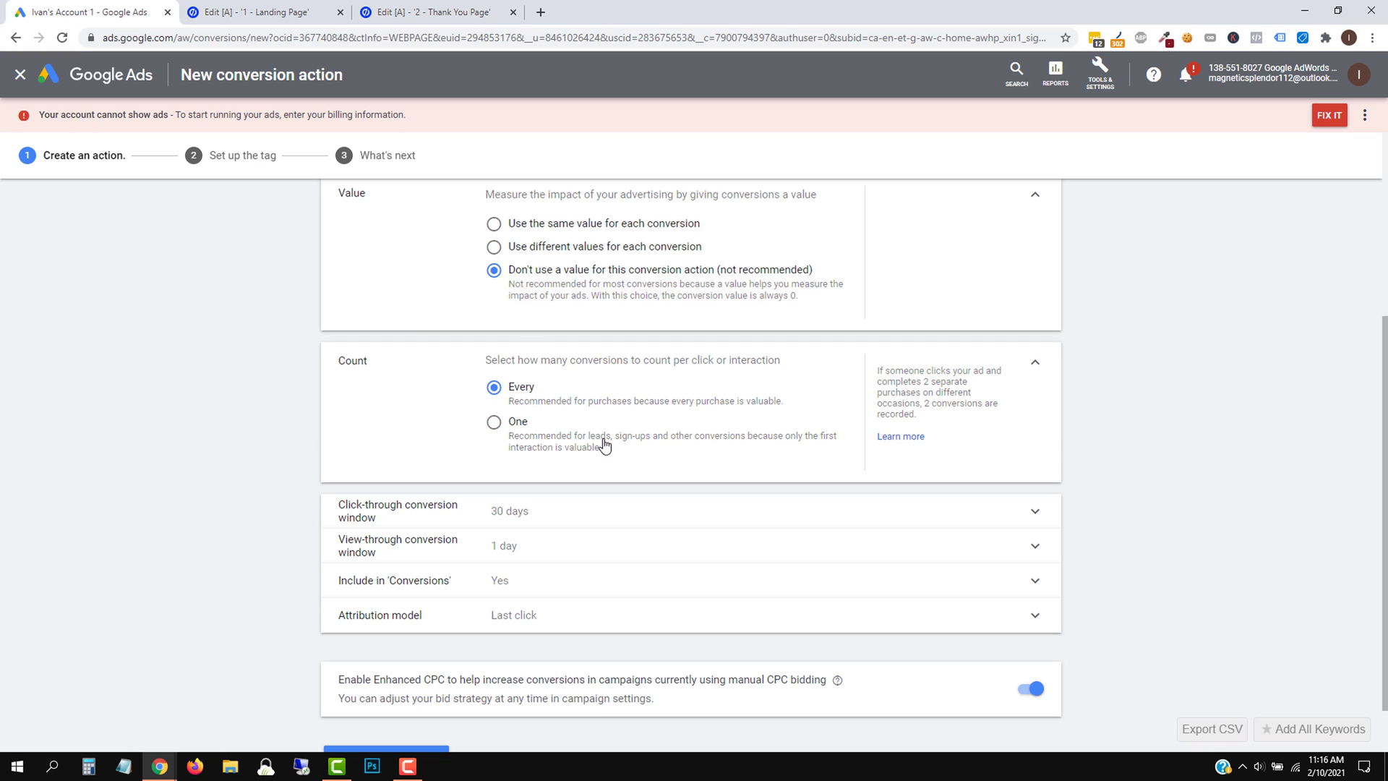
click(550, 433)
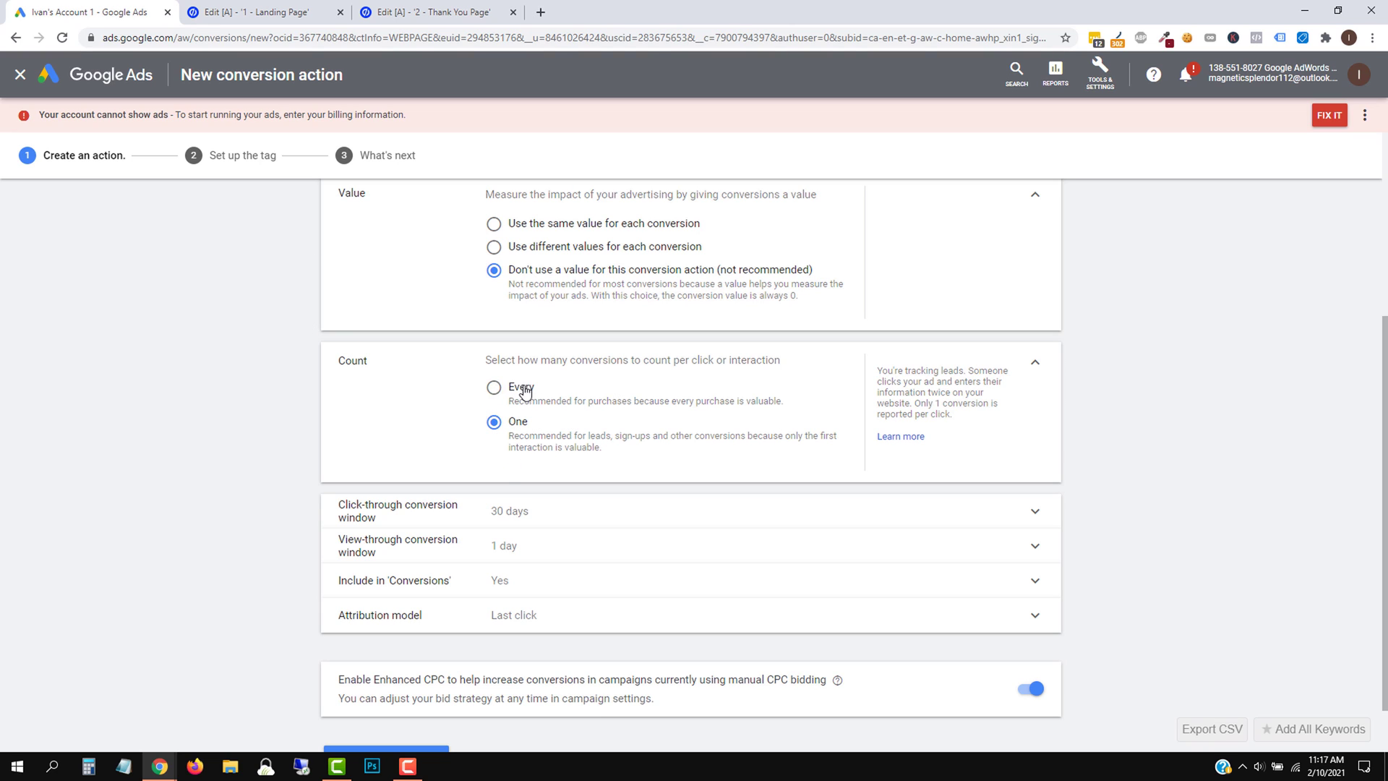
scroll(283, 418, down, 1)
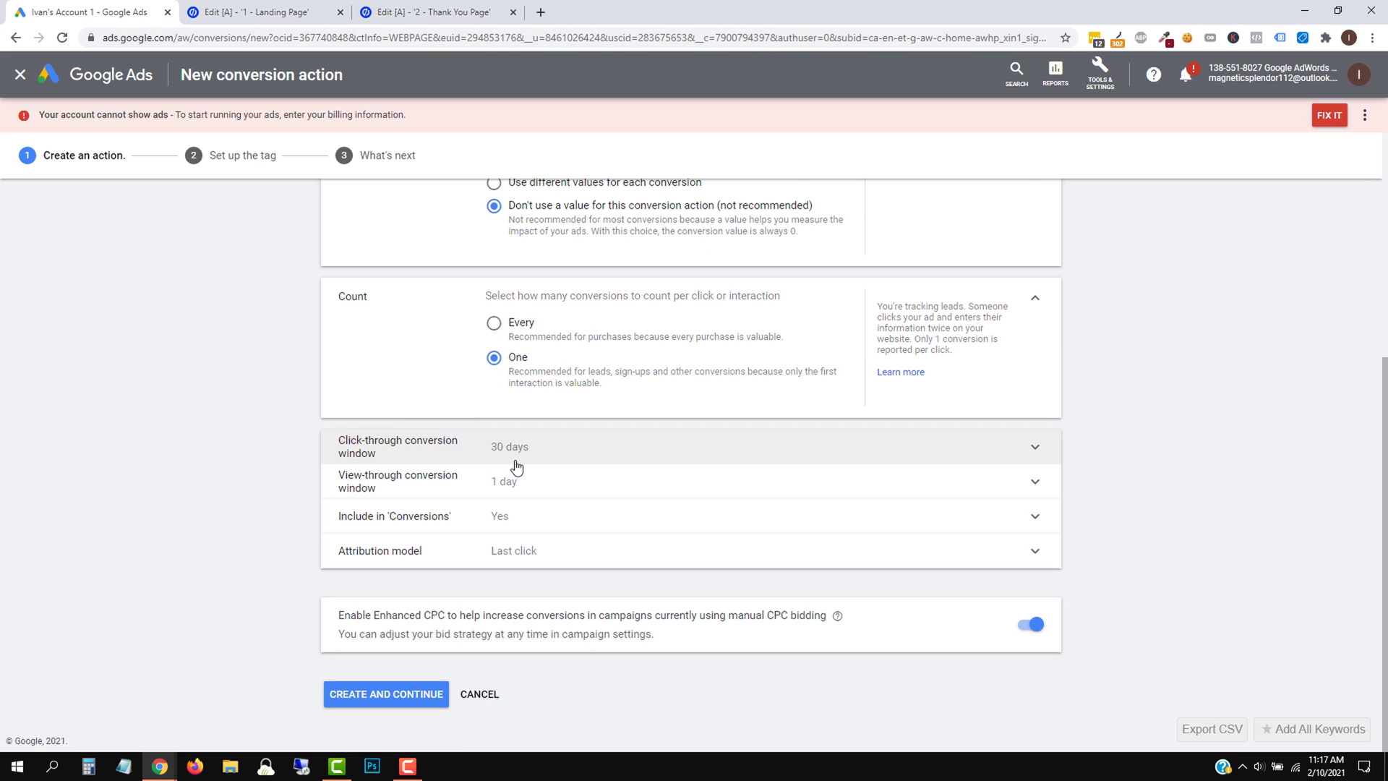
Keep the click-through conversion window at 30 days.
click(474, 455)
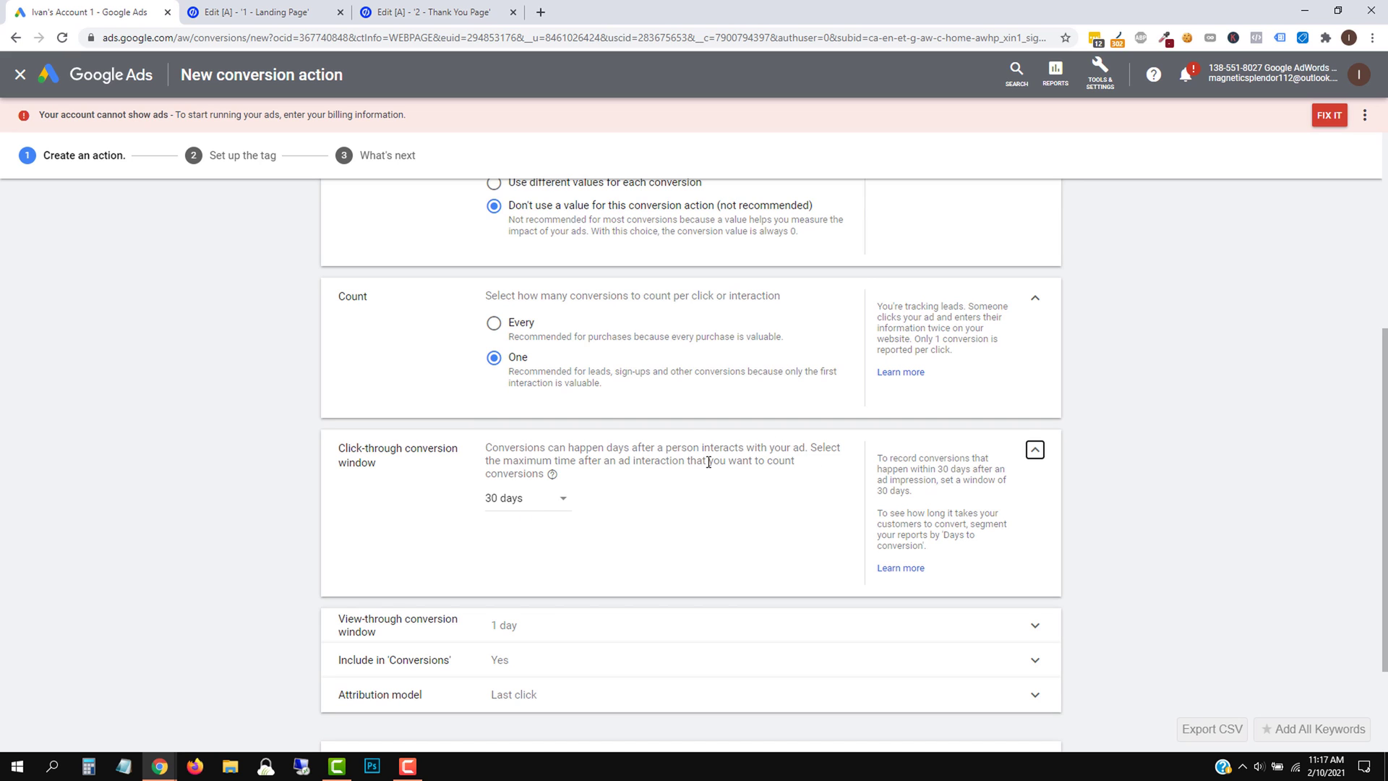
scroll(705, 517, down, 1)
click(536, 426)
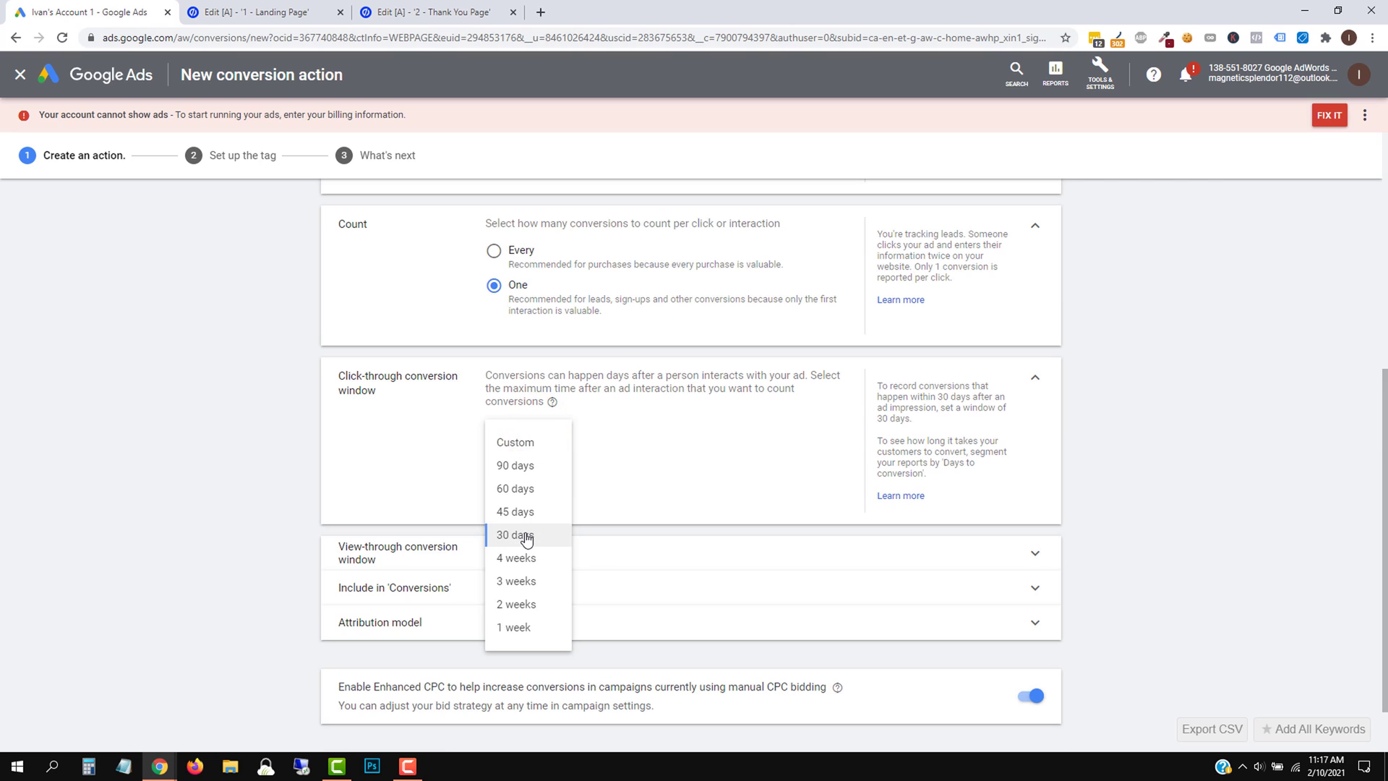
click(526, 535)
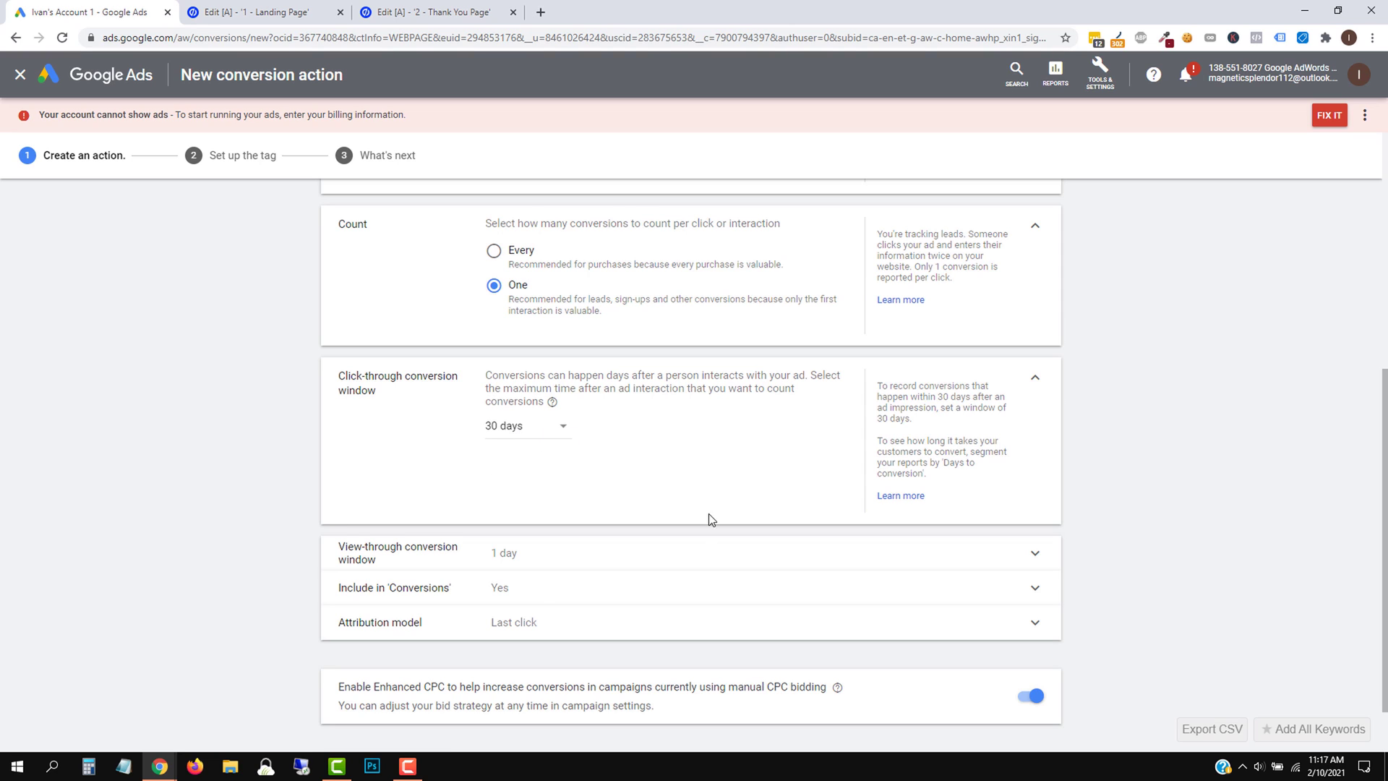
Check the 1-day view-through window and Include in 'Conversions', then list the attribution models.
click(519, 553)
scroll(550, 559, down, 2)
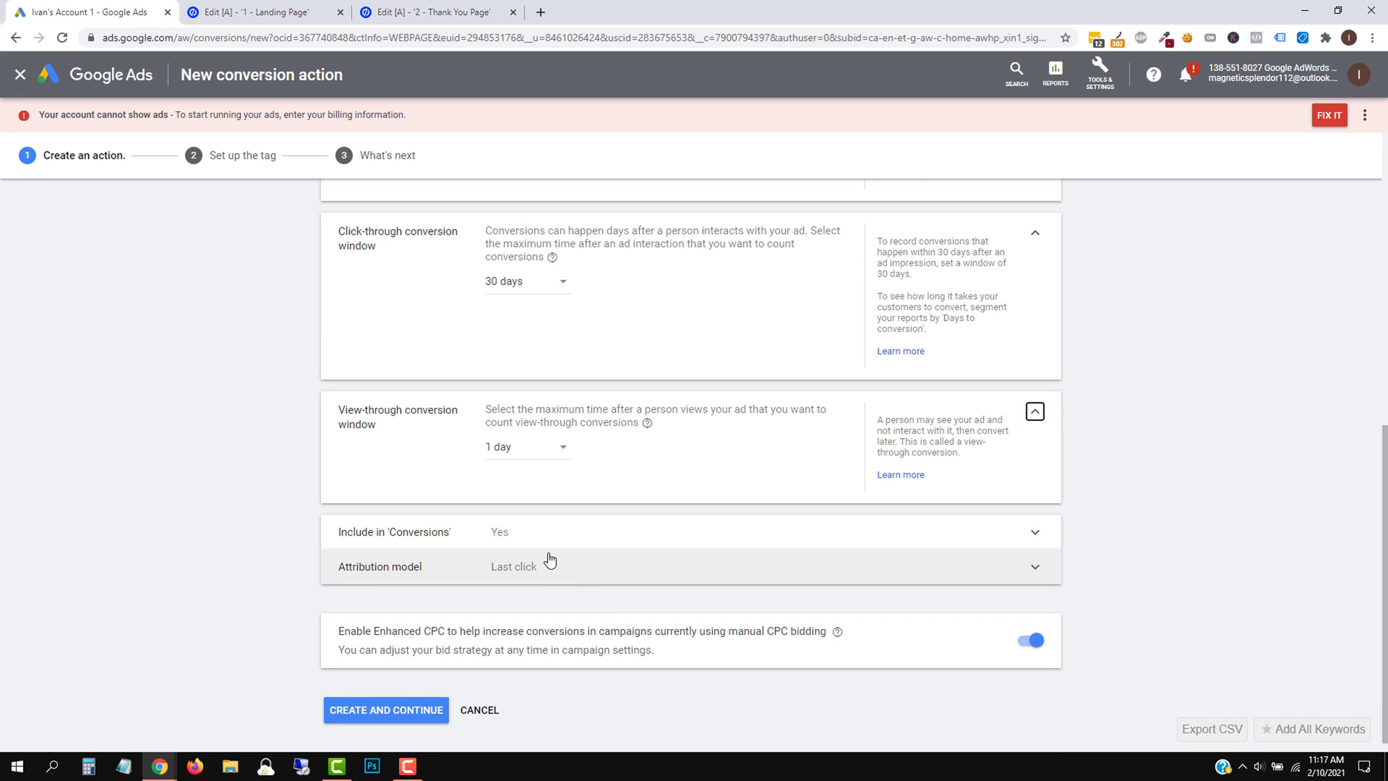
click(527, 539)
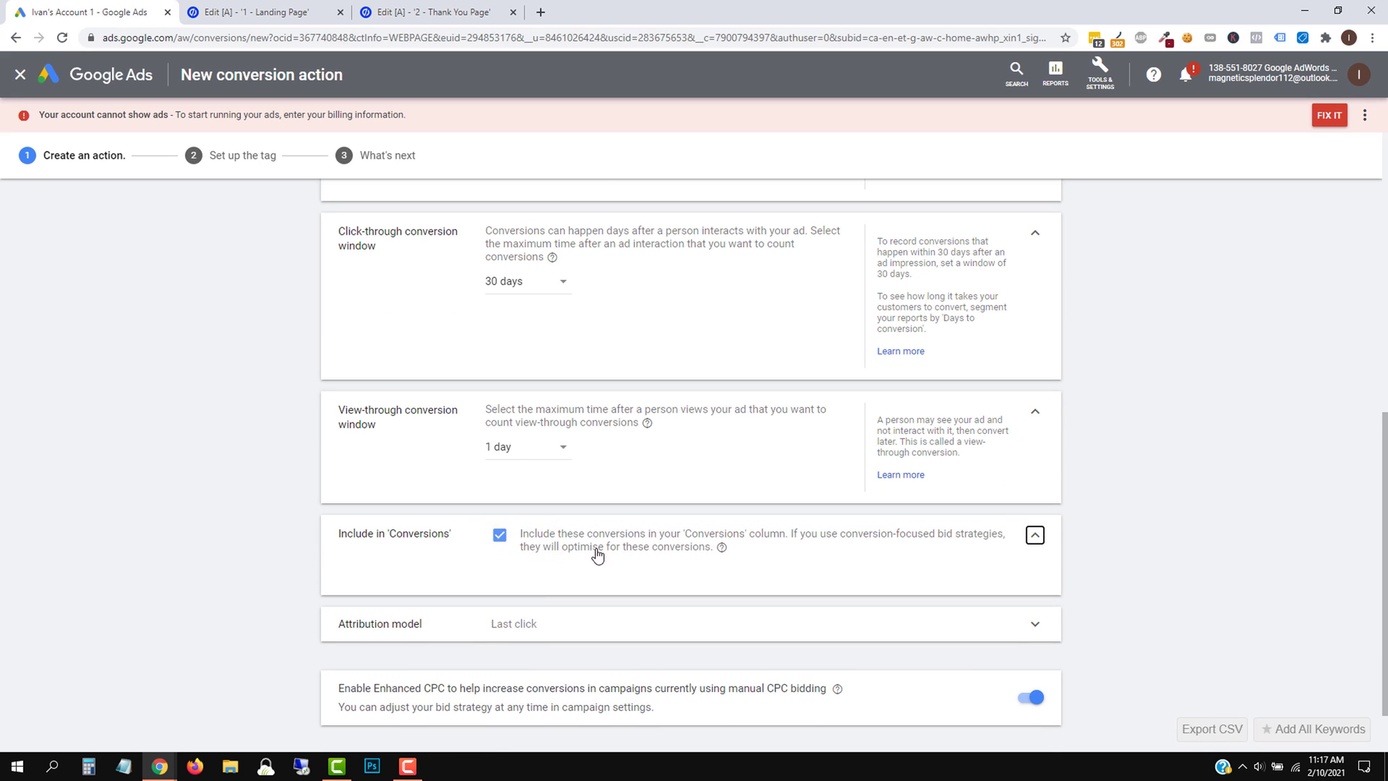
scroll(613, 549, down, 1)
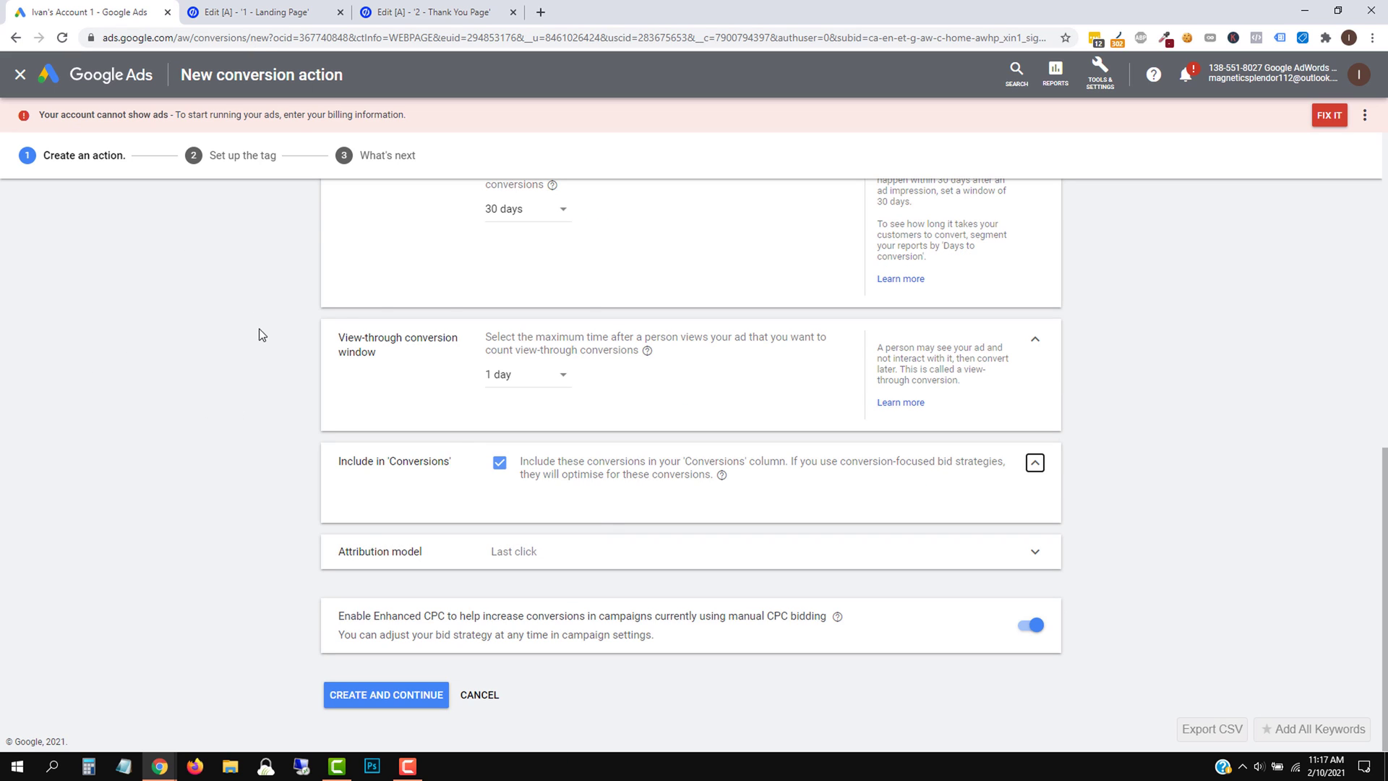
click(527, 549)
click(547, 534)
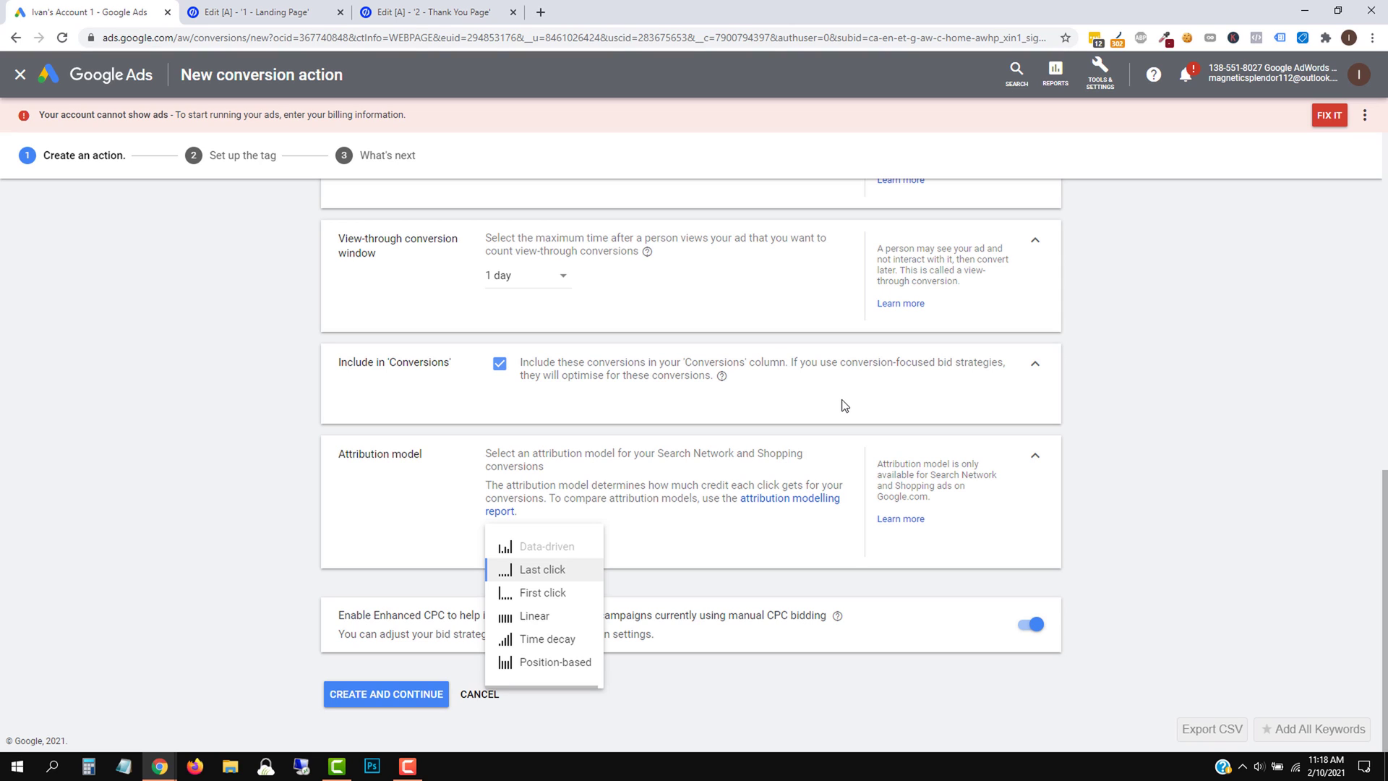
Keep Last click attribution and switch the Enhanced CPC toggle off.
mouse_move(562, 580)
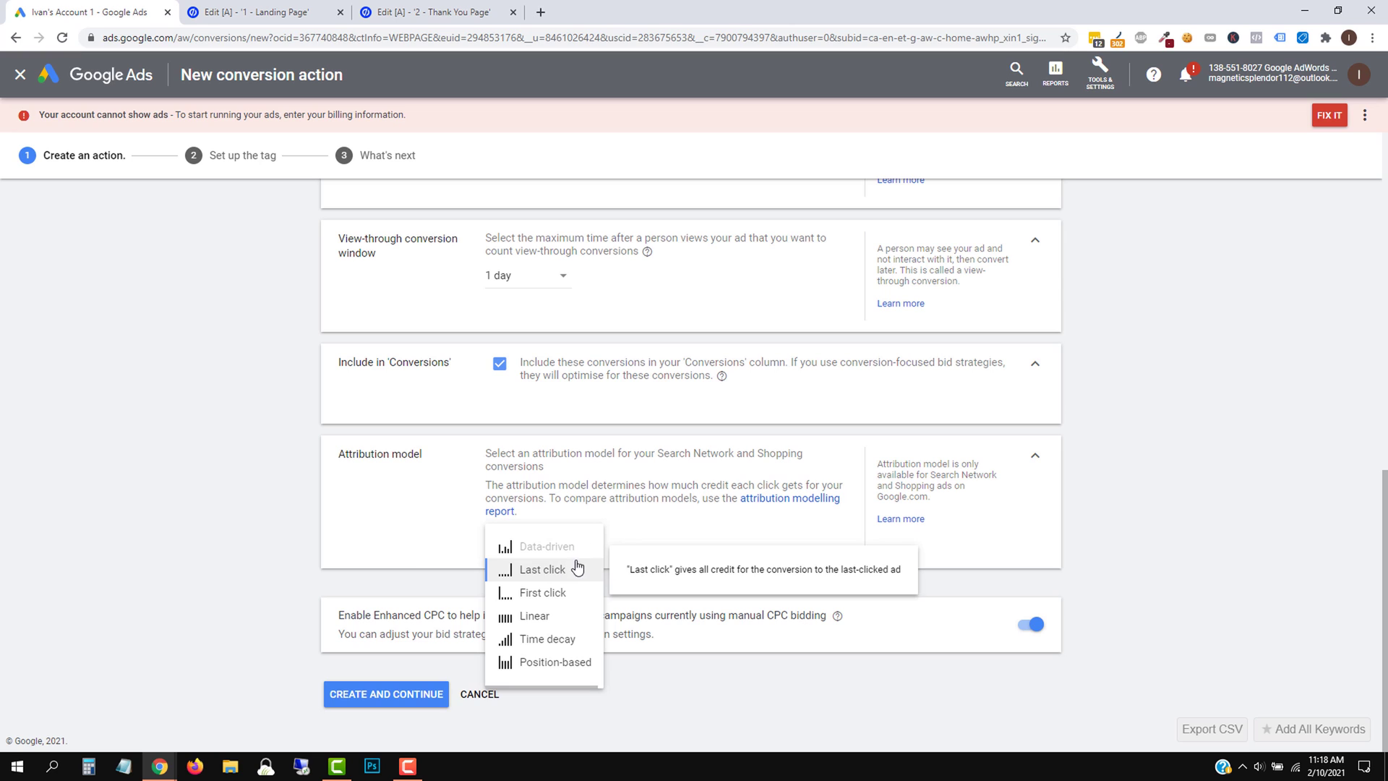
mouse_move(524, 570)
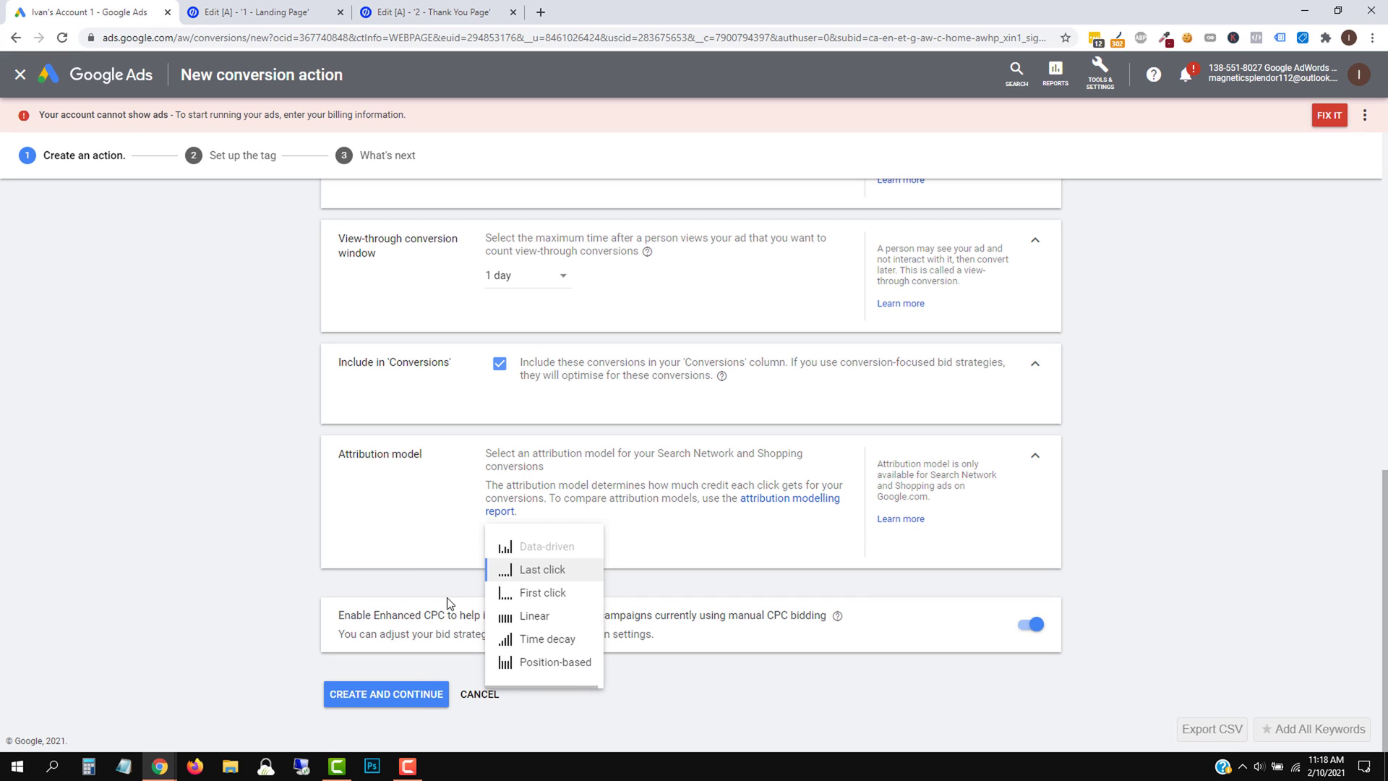
click(545, 572)
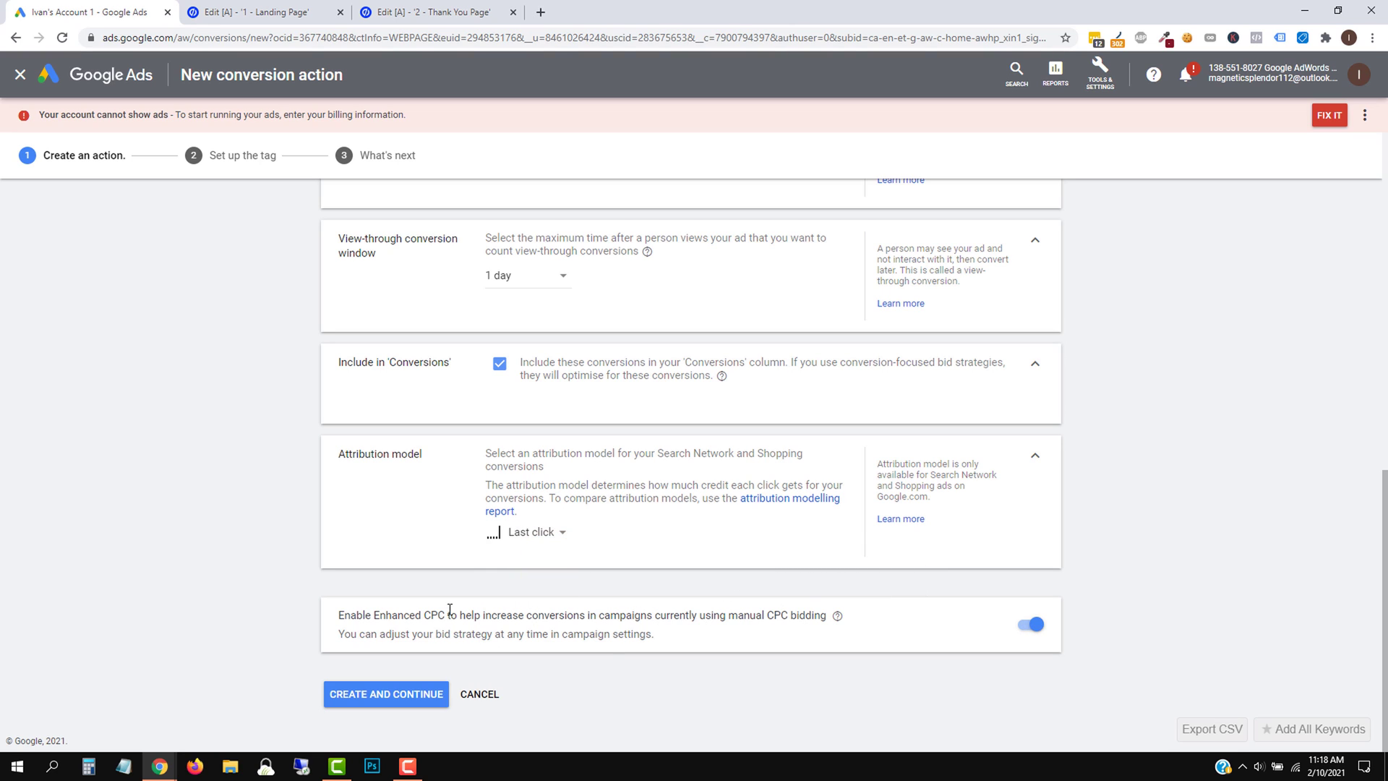
drag(357, 613, 442, 634)
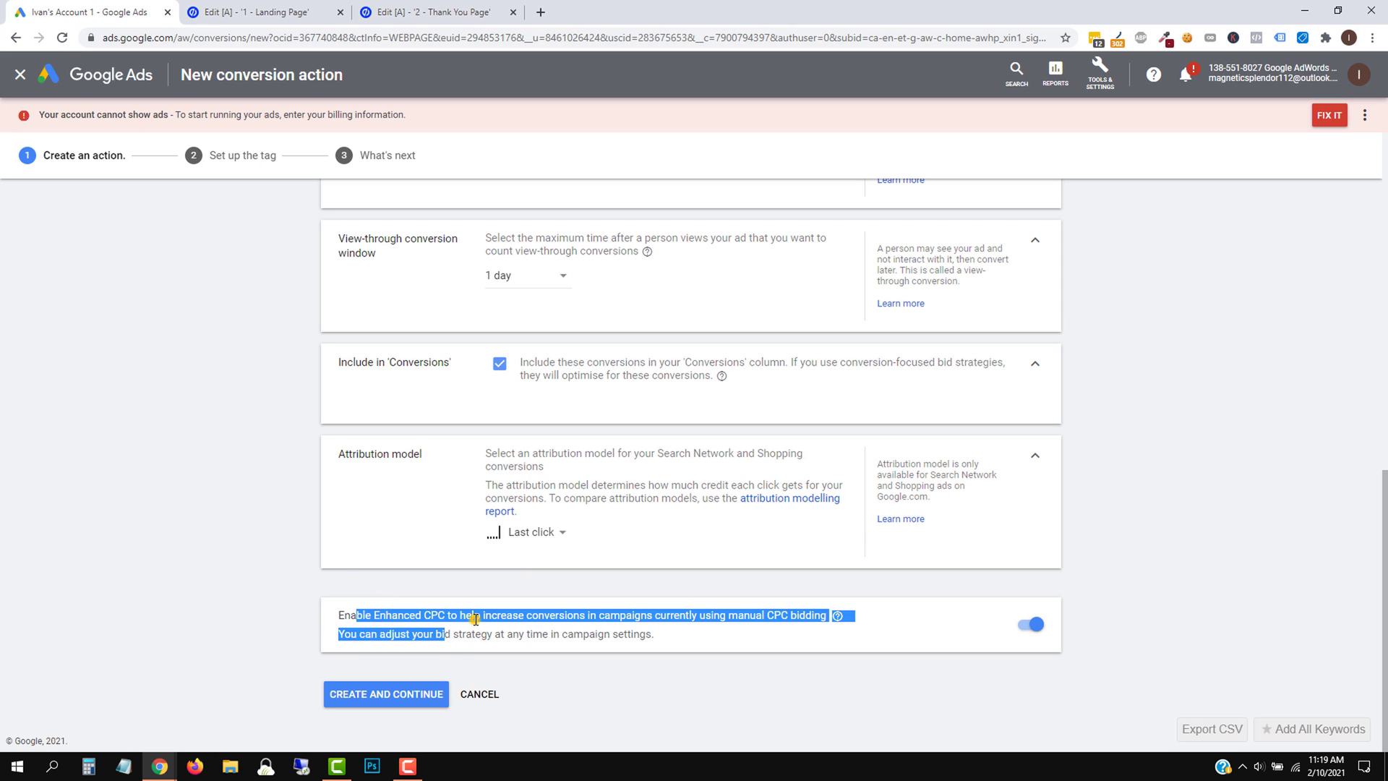
click(476, 619)
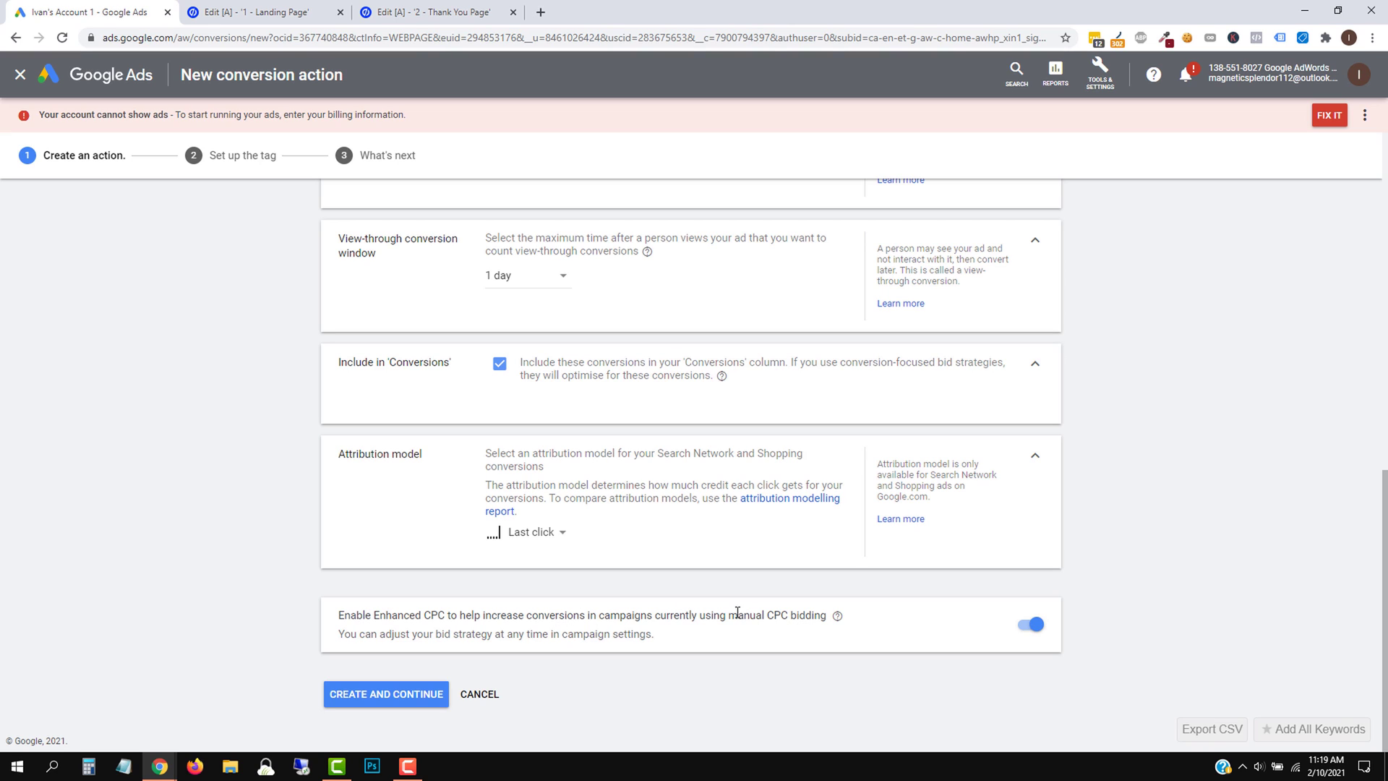
click(1034, 630)
Create the conversion action, preview the Email the tag option, then view the Google Tag Manager instructions.
click(399, 700)
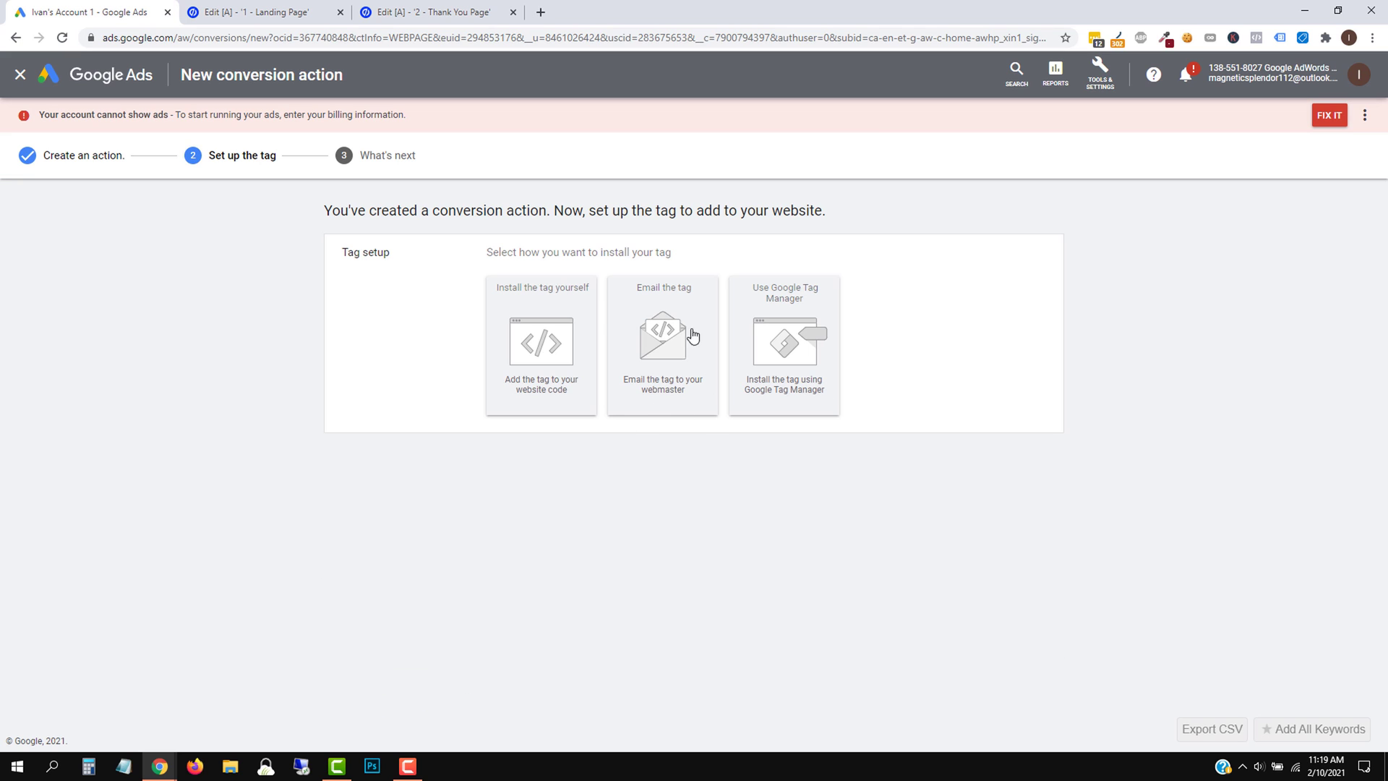
click(654, 358)
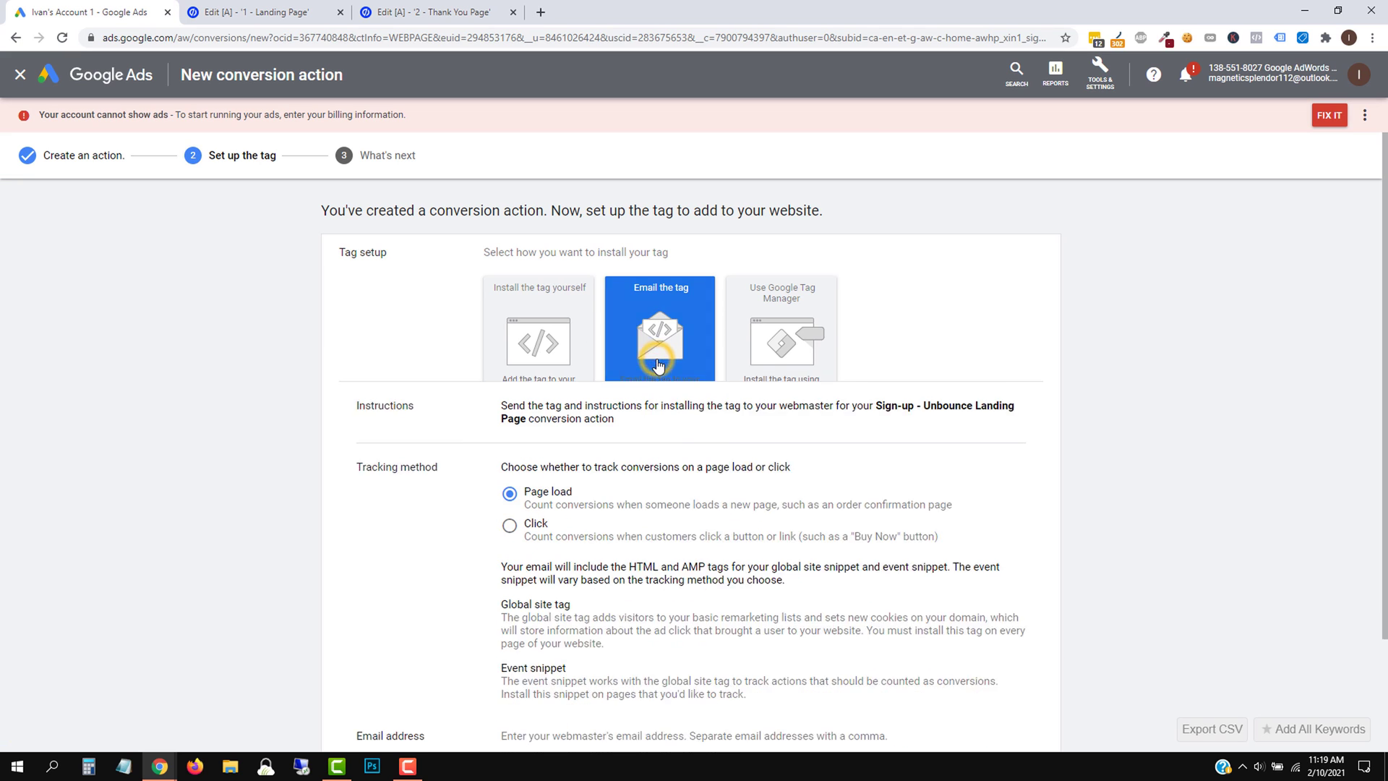
scroll(535, 626, down, 2)
click(535, 634)
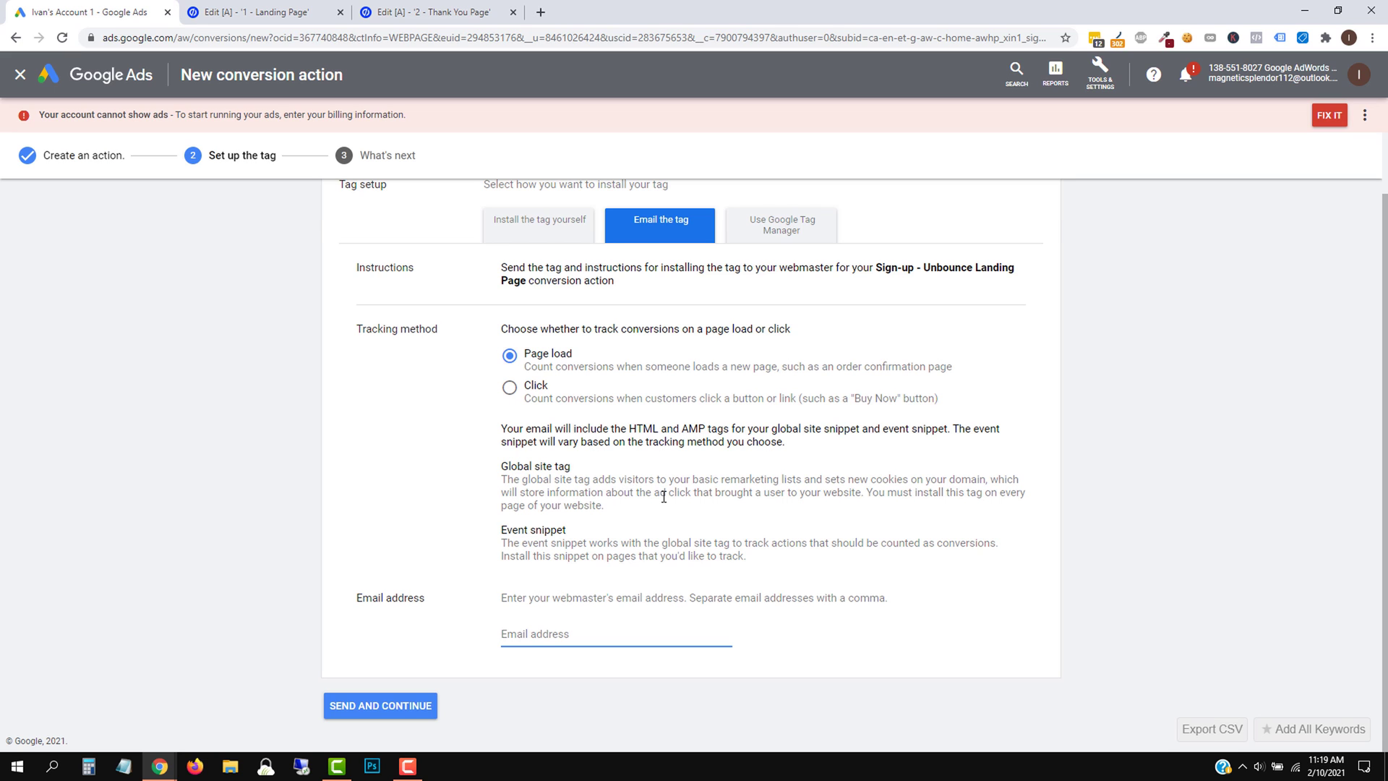
scroll(664, 497, up, 1)
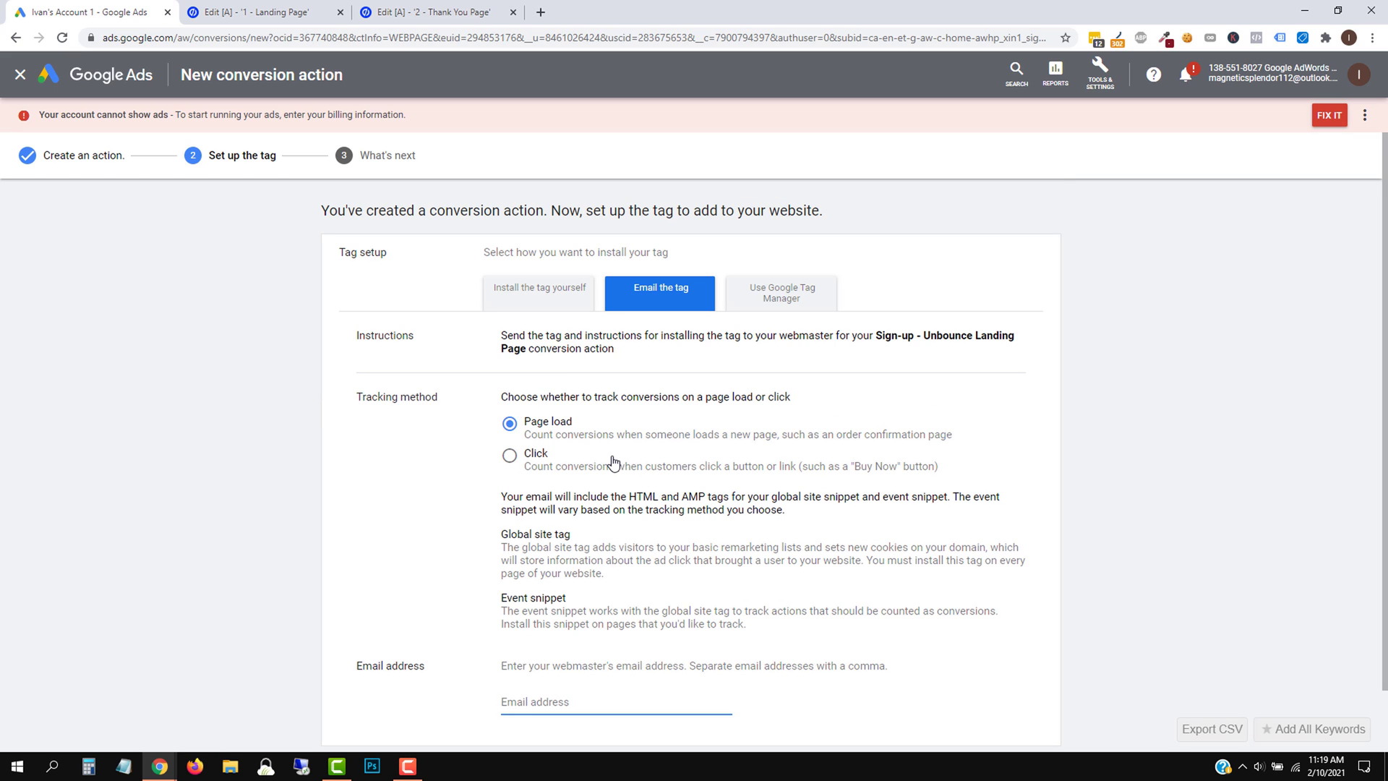
click(750, 309)
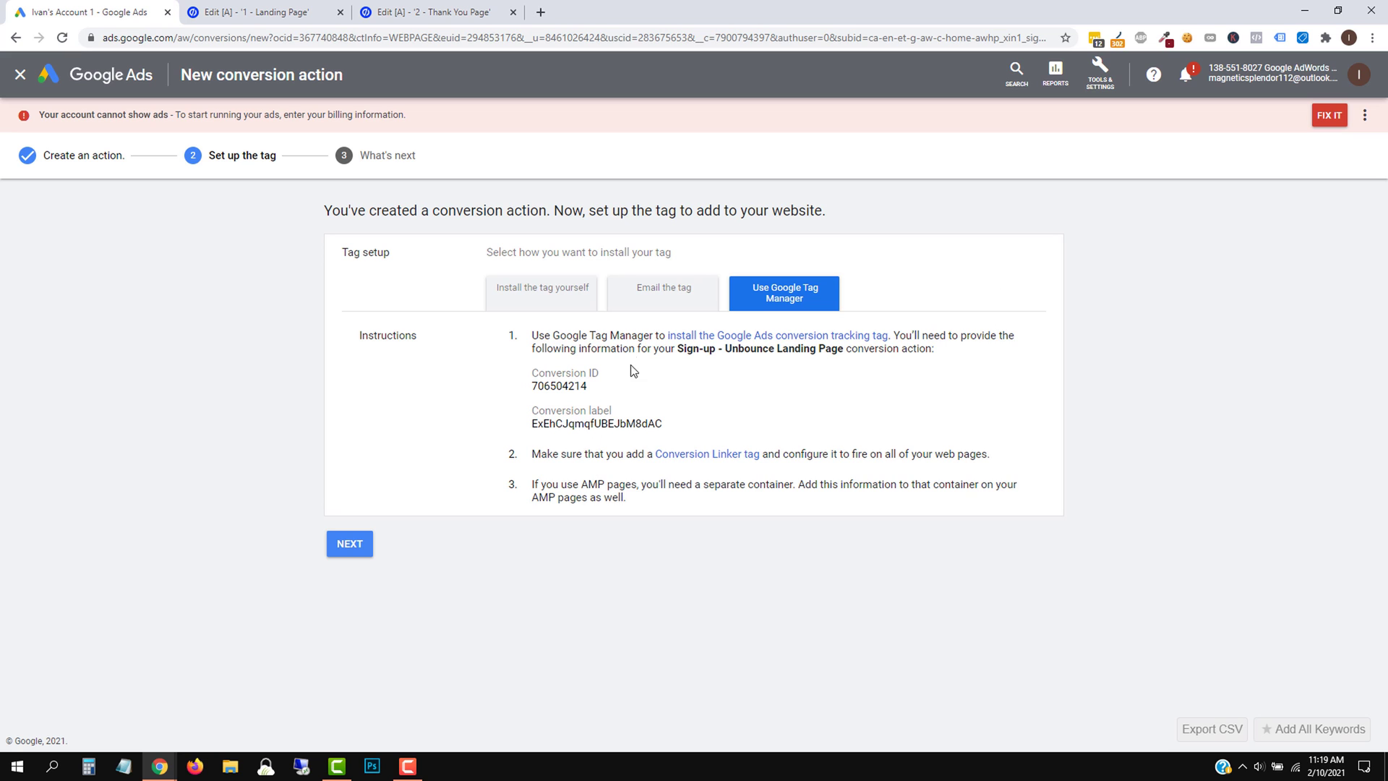
Copy the AW-706504214 global site tag code from the Install the tag yourself instructions.
click(553, 310)
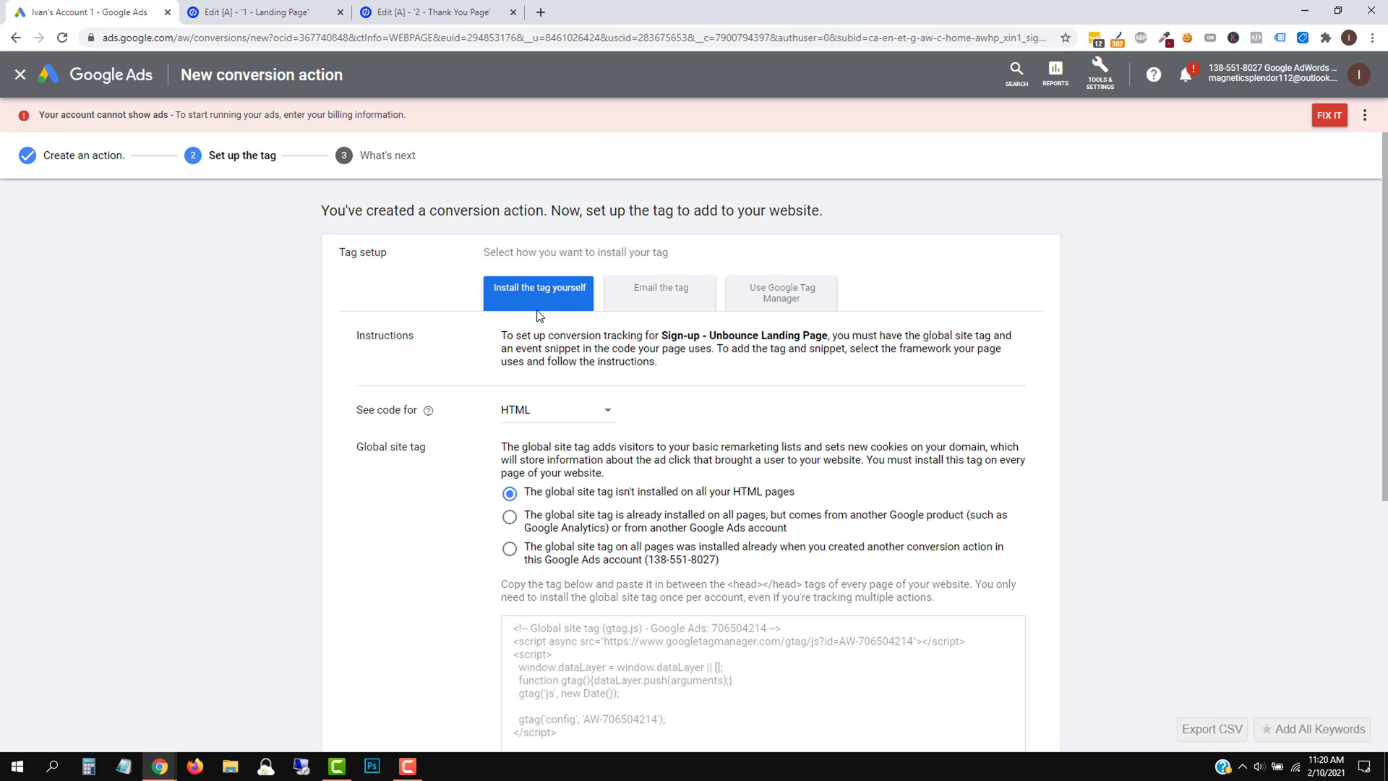
scroll(384, 374, down, 1)
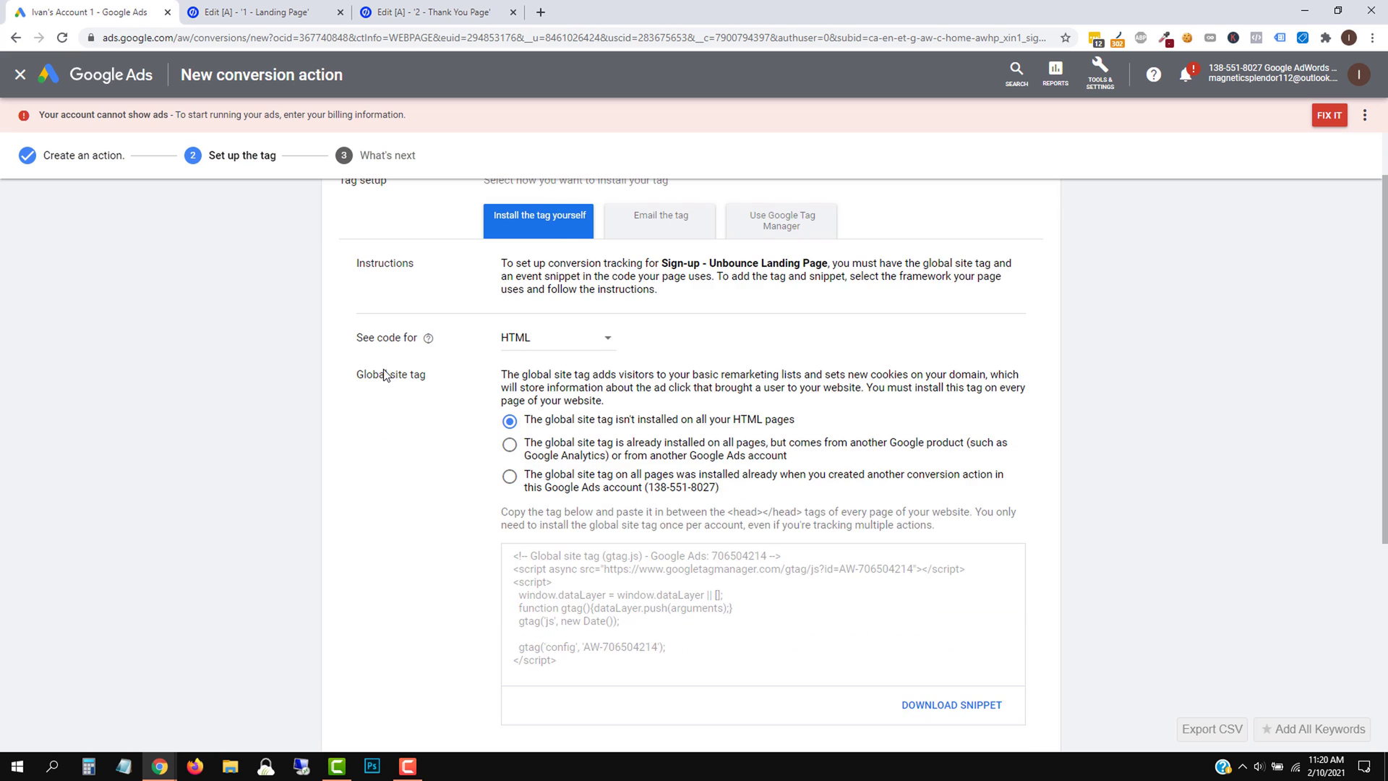
scroll(383, 374, down, 1)
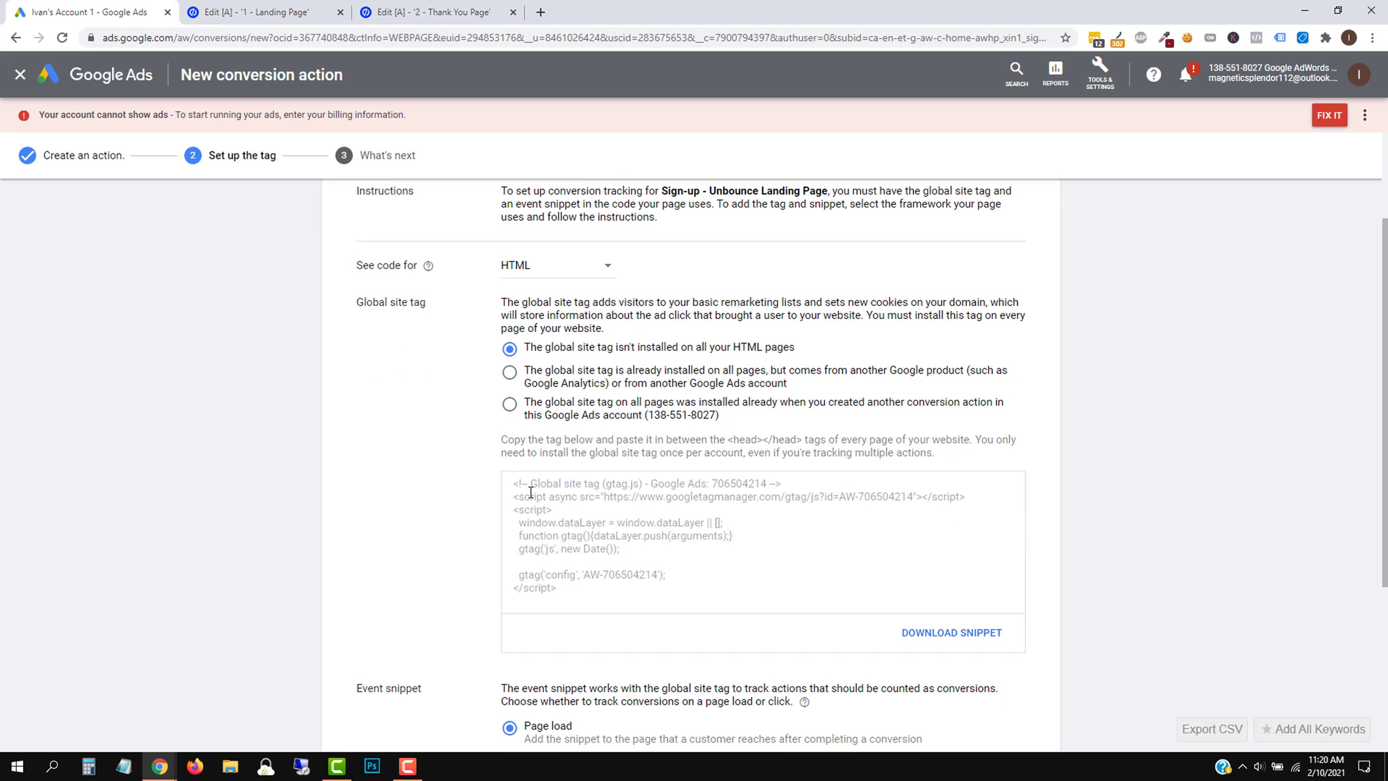
click(586, 603)
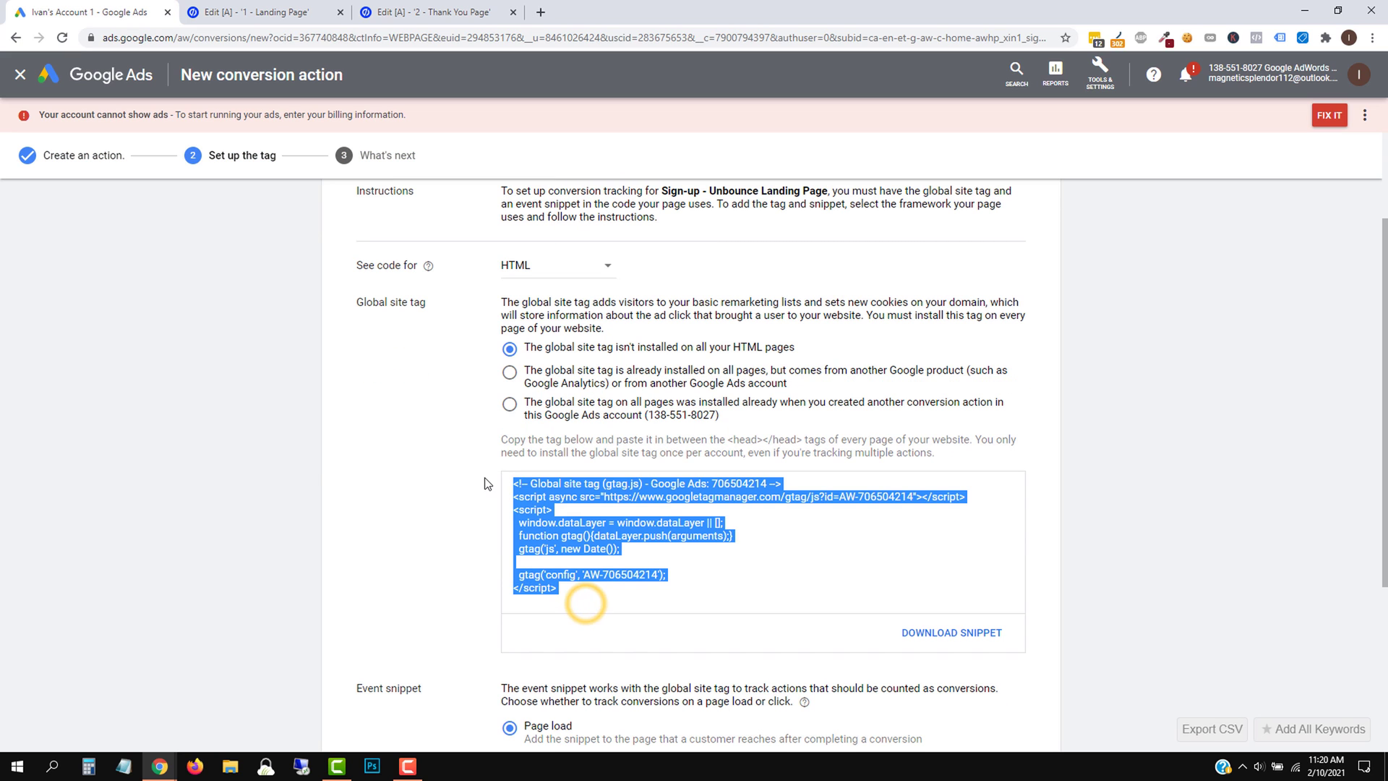
right_click(550, 535)
click(587, 548)
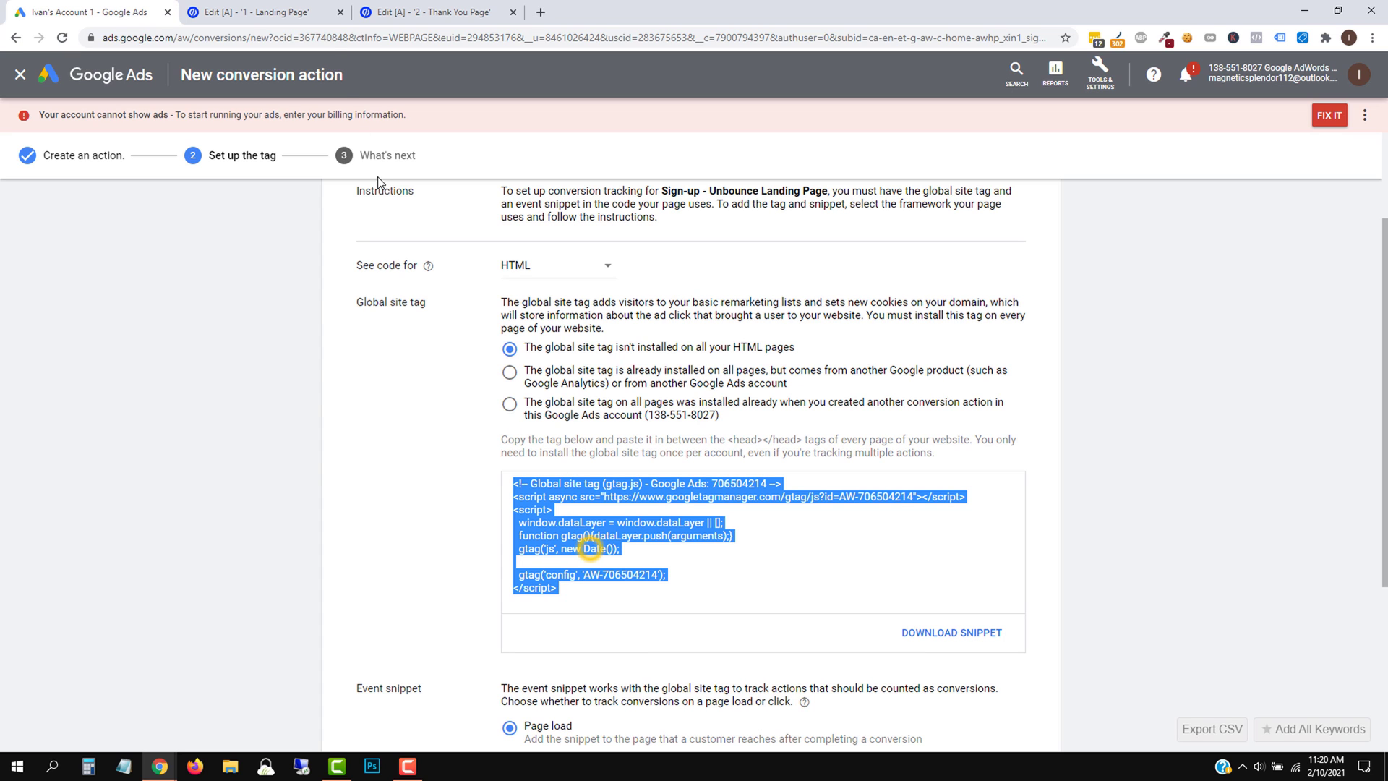
click(278, 13)
Paste the gtag code as a Head script named 'Google Ads BASE Code' on the landing page.
click(227, 732)
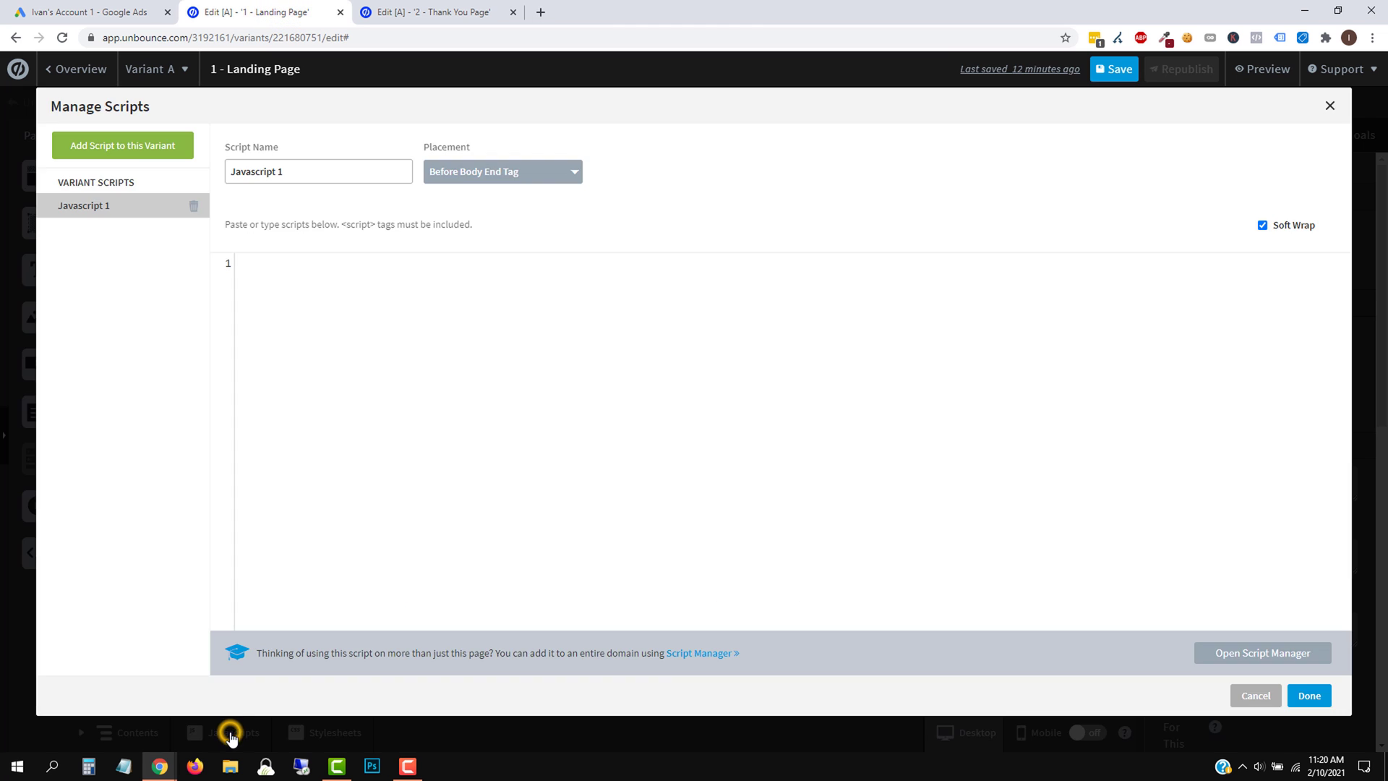
click(331, 266)
right_click(333, 269)
click(372, 378)
click(451, 177)
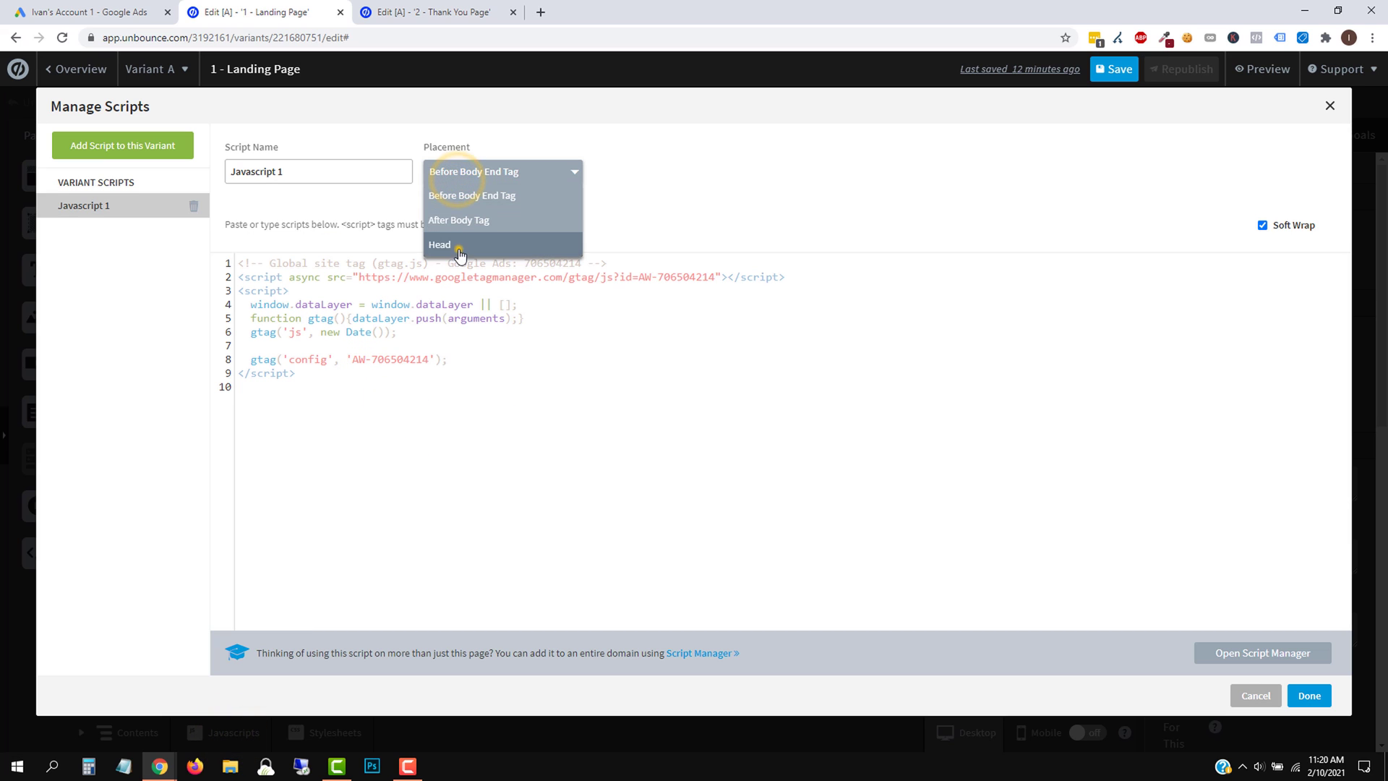
click(458, 248)
triple_click(318, 171)
text(Goog)
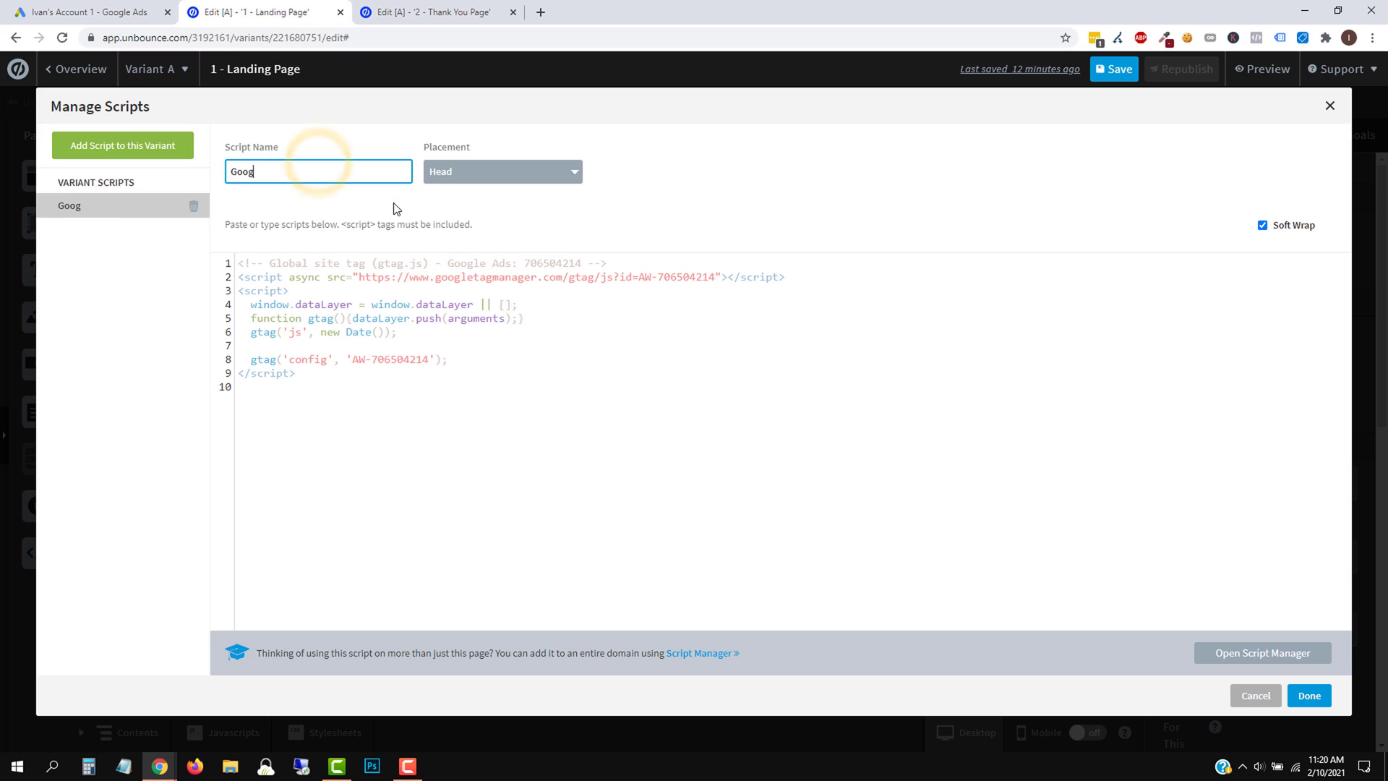
text(le Ads BASE Code)
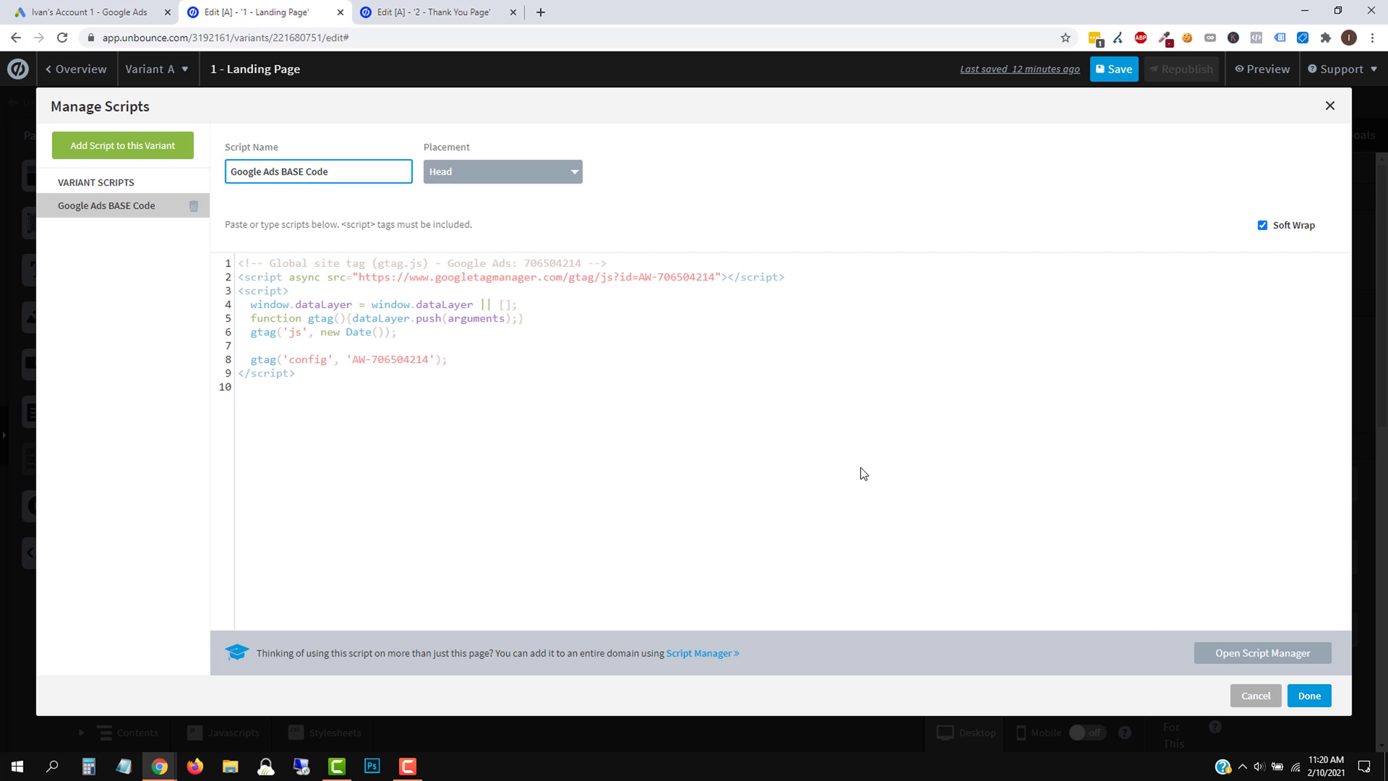
click(1308, 695)
Save and republish the Unbounce landing page.
click(1114, 69)
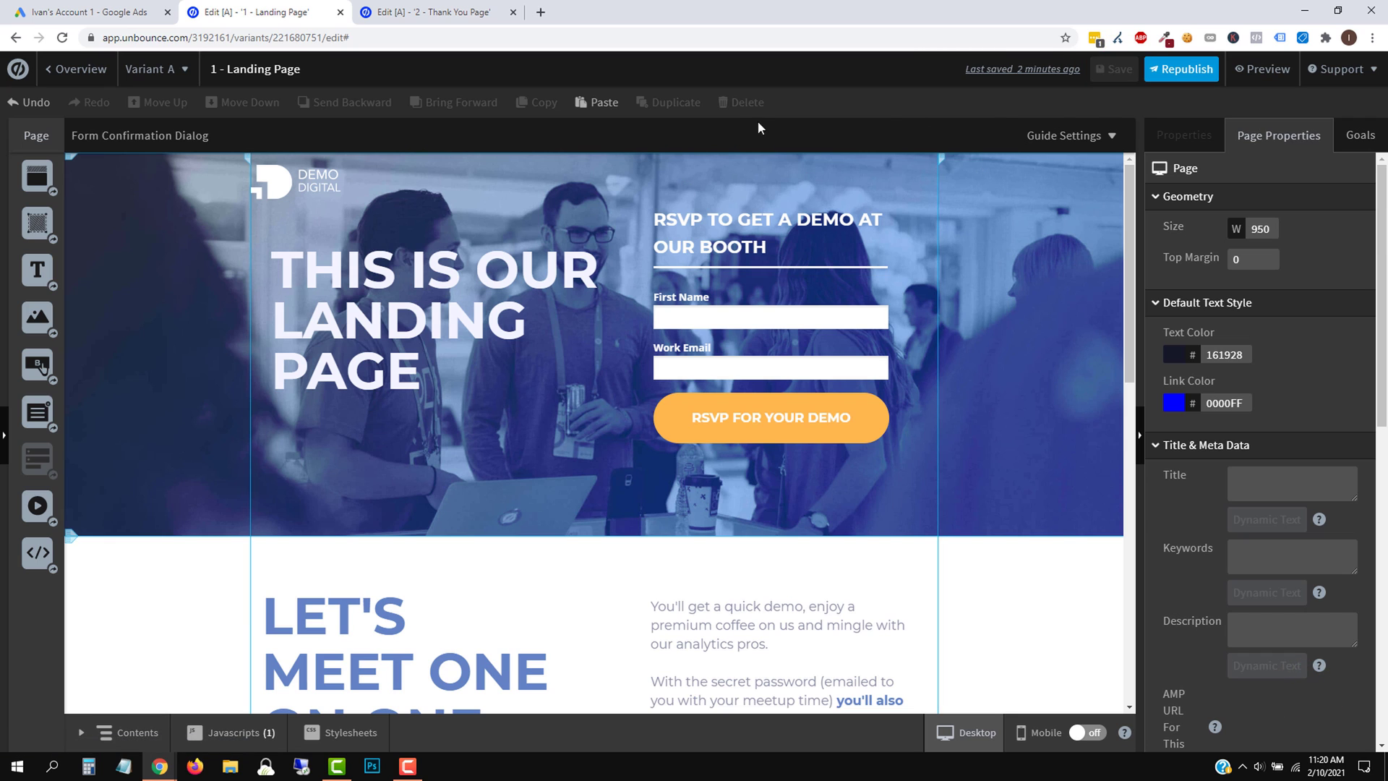
click(1165, 70)
click(843, 582)
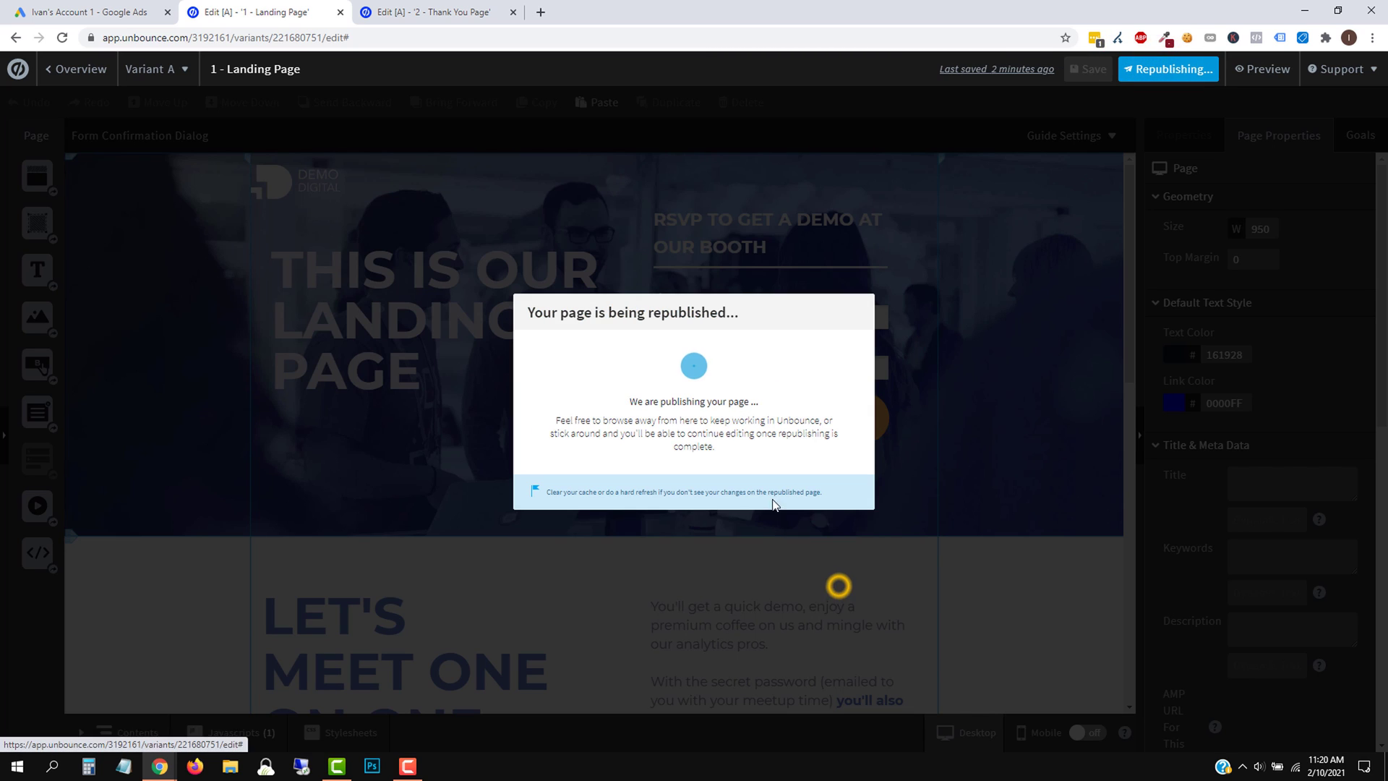
Paste the Google Ads global site tag into a Thank You page head script named 'Google Ads BASE Code'.
click(446, 11)
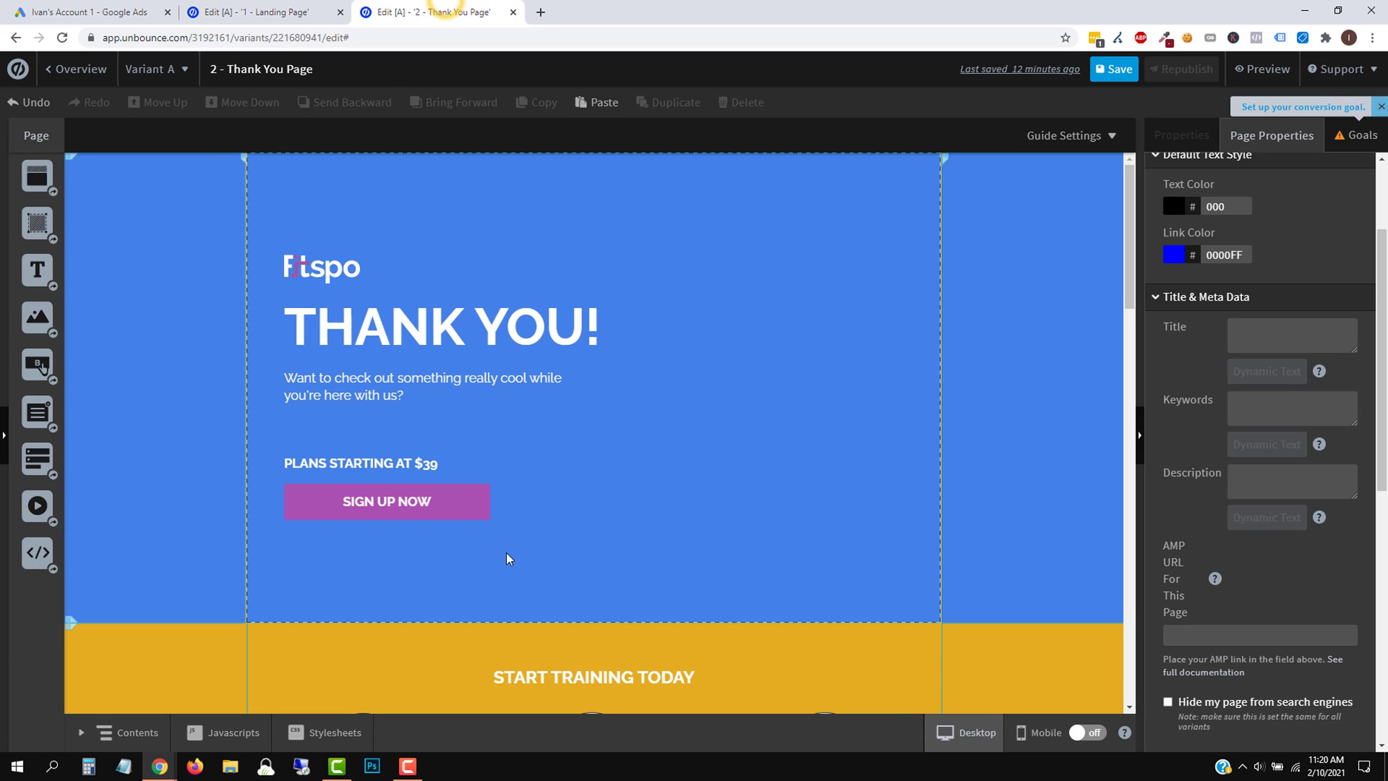
click(217, 732)
right_click(296, 269)
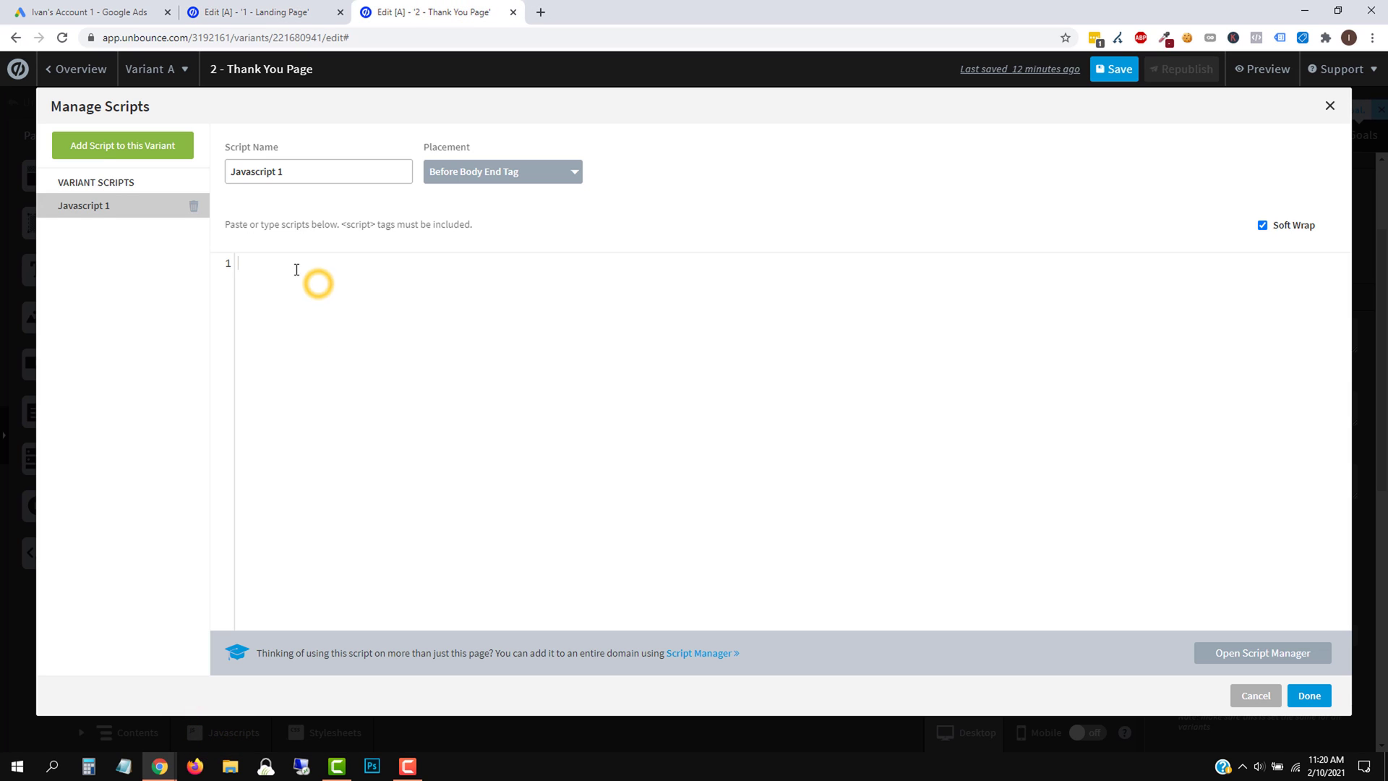
click(326, 371)
click(476, 170)
click(475, 243)
triple_click(322, 175)
text(Google)
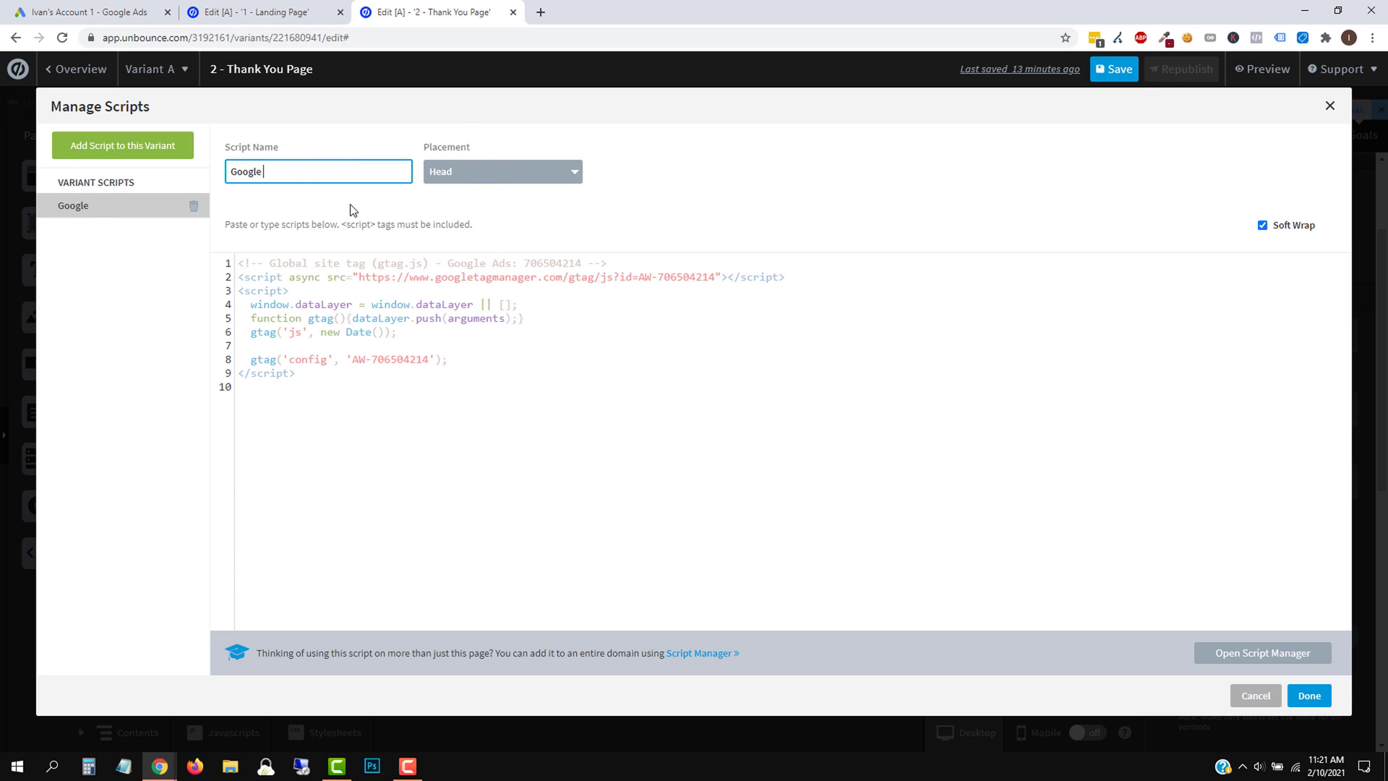
text( Ads BASE Code)
click(1309, 695)
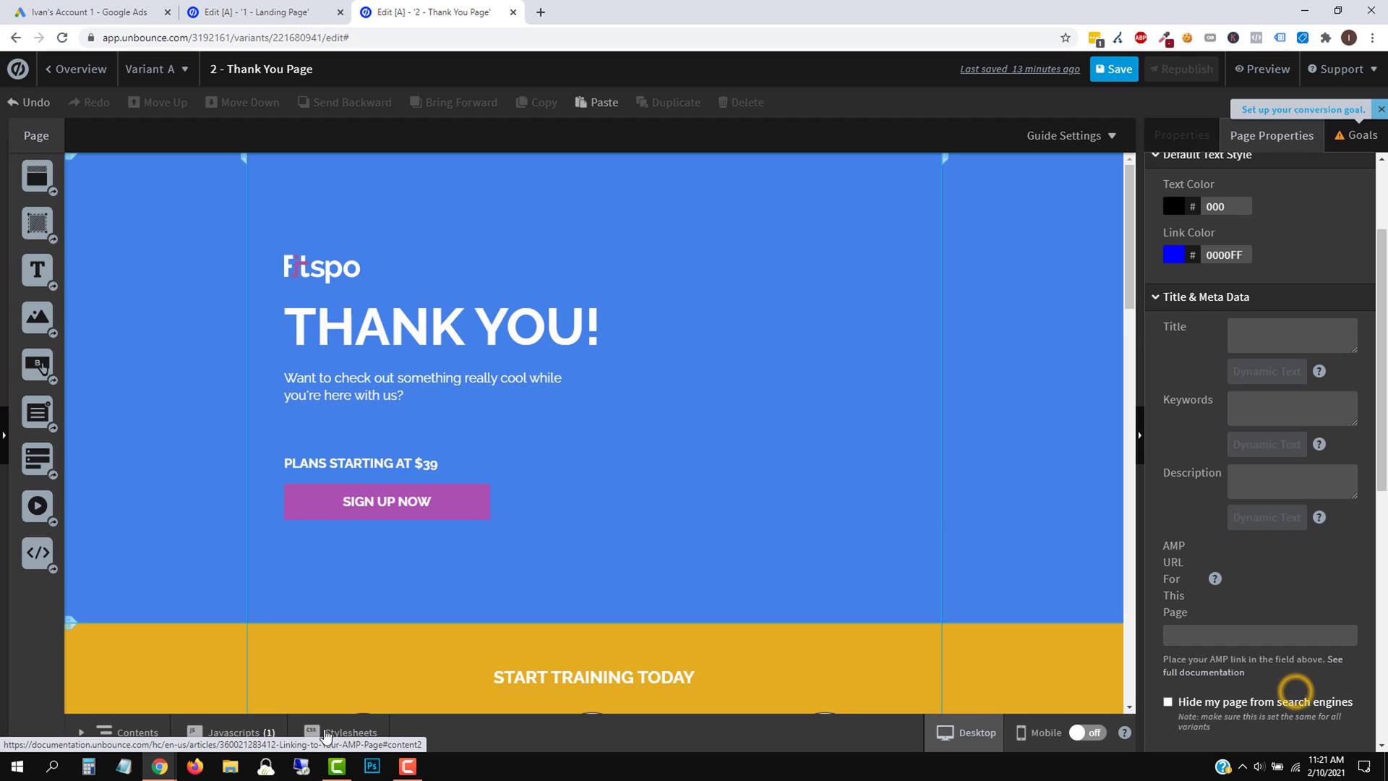
Reopen the Google Ads BASE Code script to confirm it was saved.
click(229, 734)
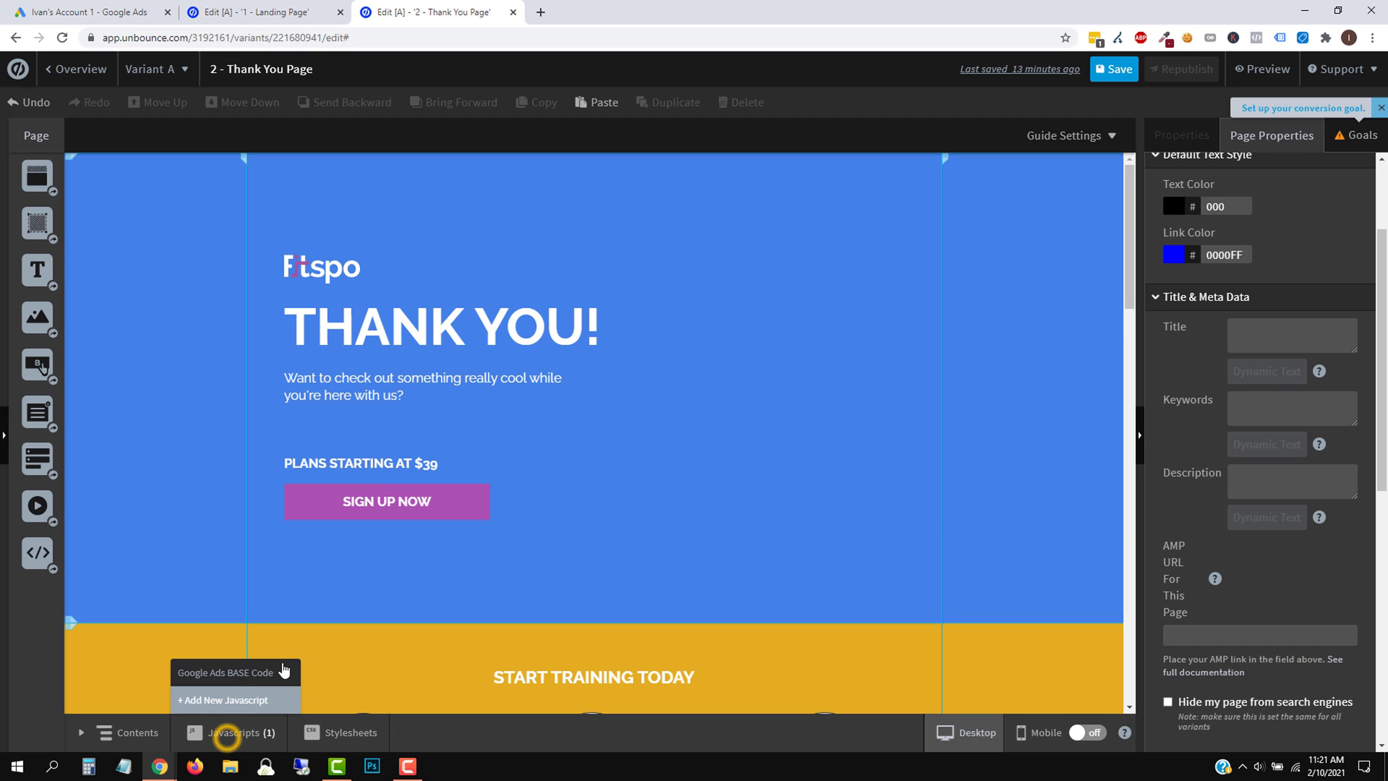
click(226, 673)
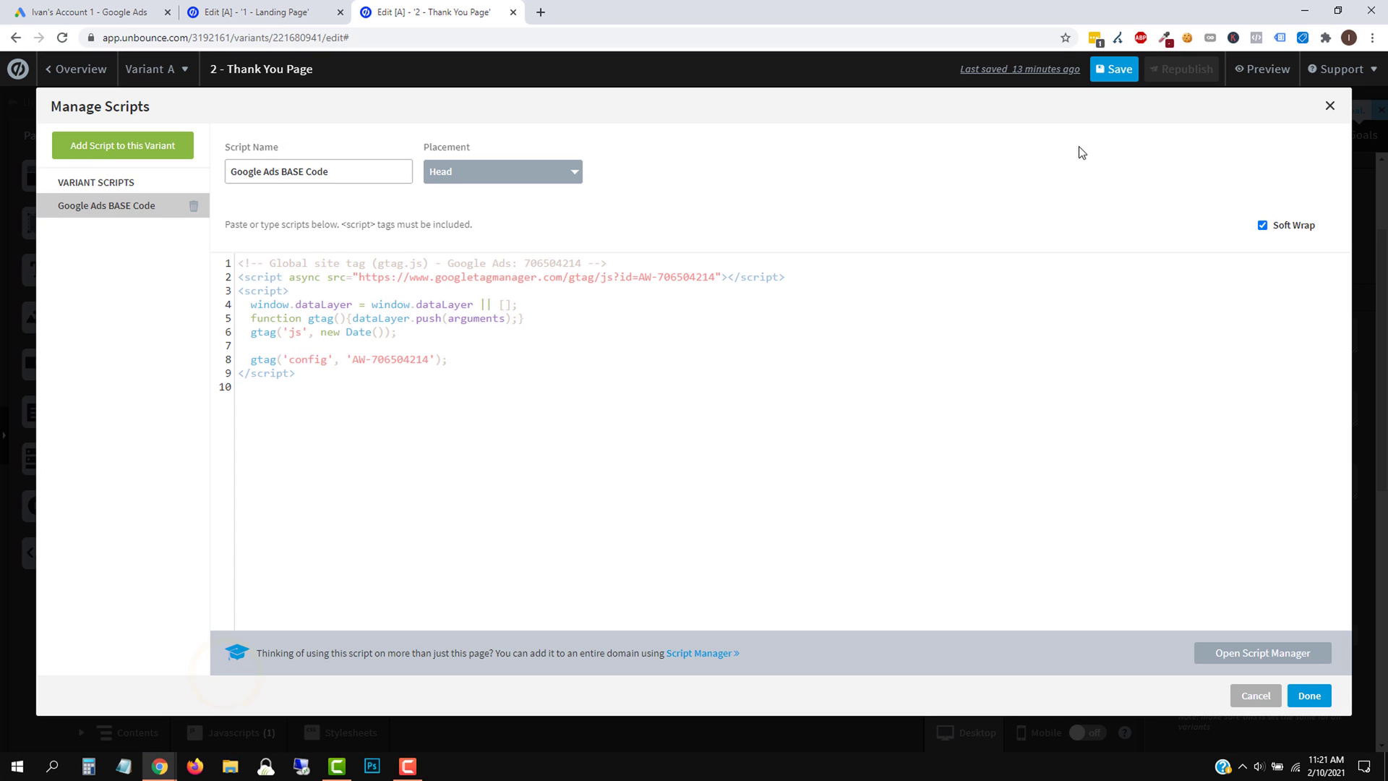
click(1310, 695)
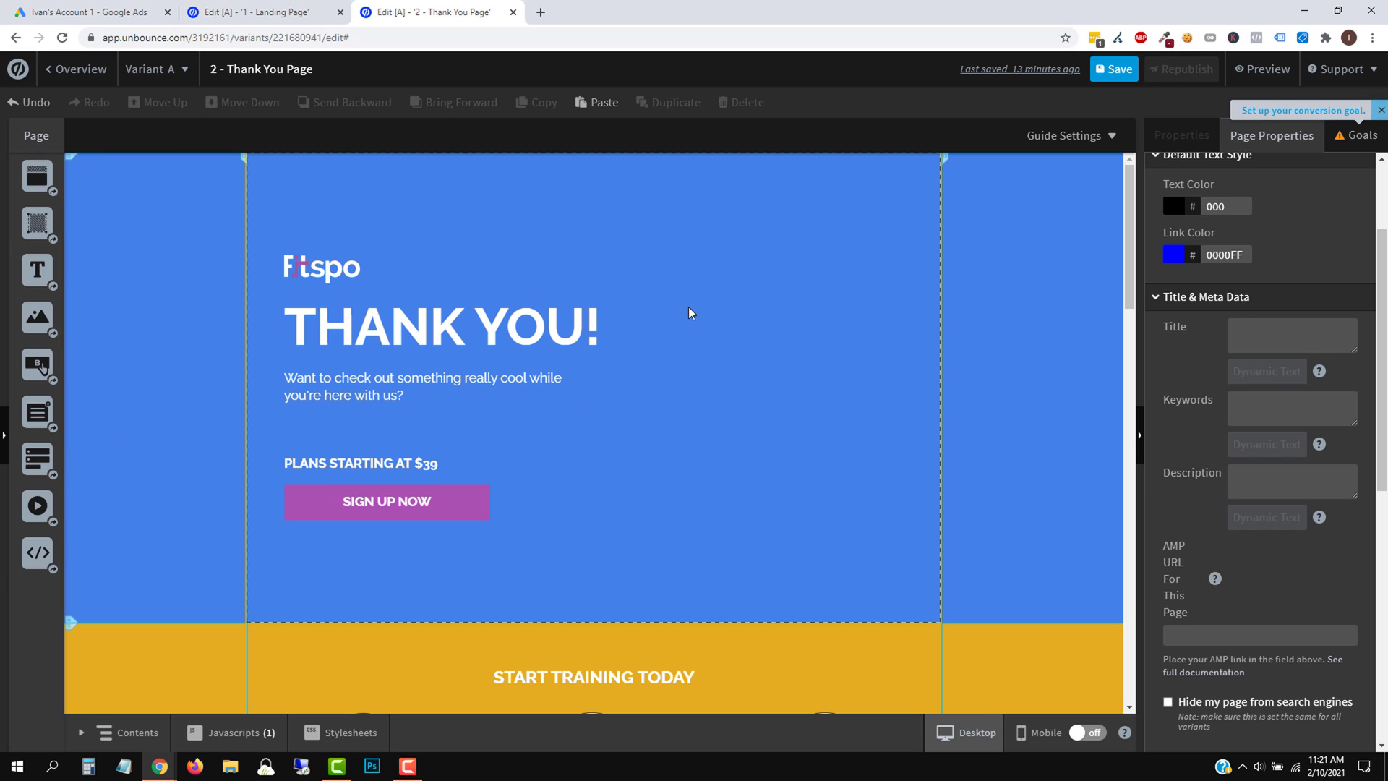
mouse_move(231, 733)
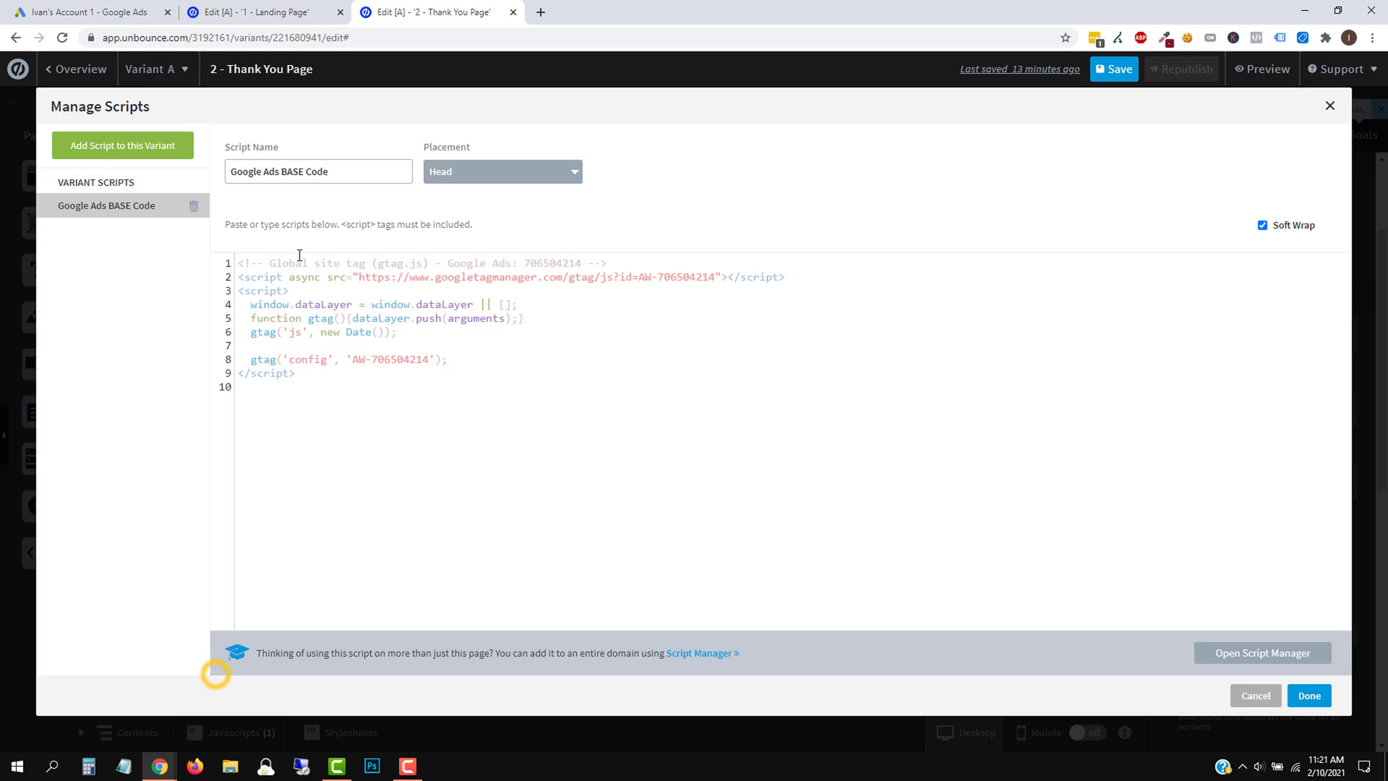
click(216, 674)
click(1309, 696)
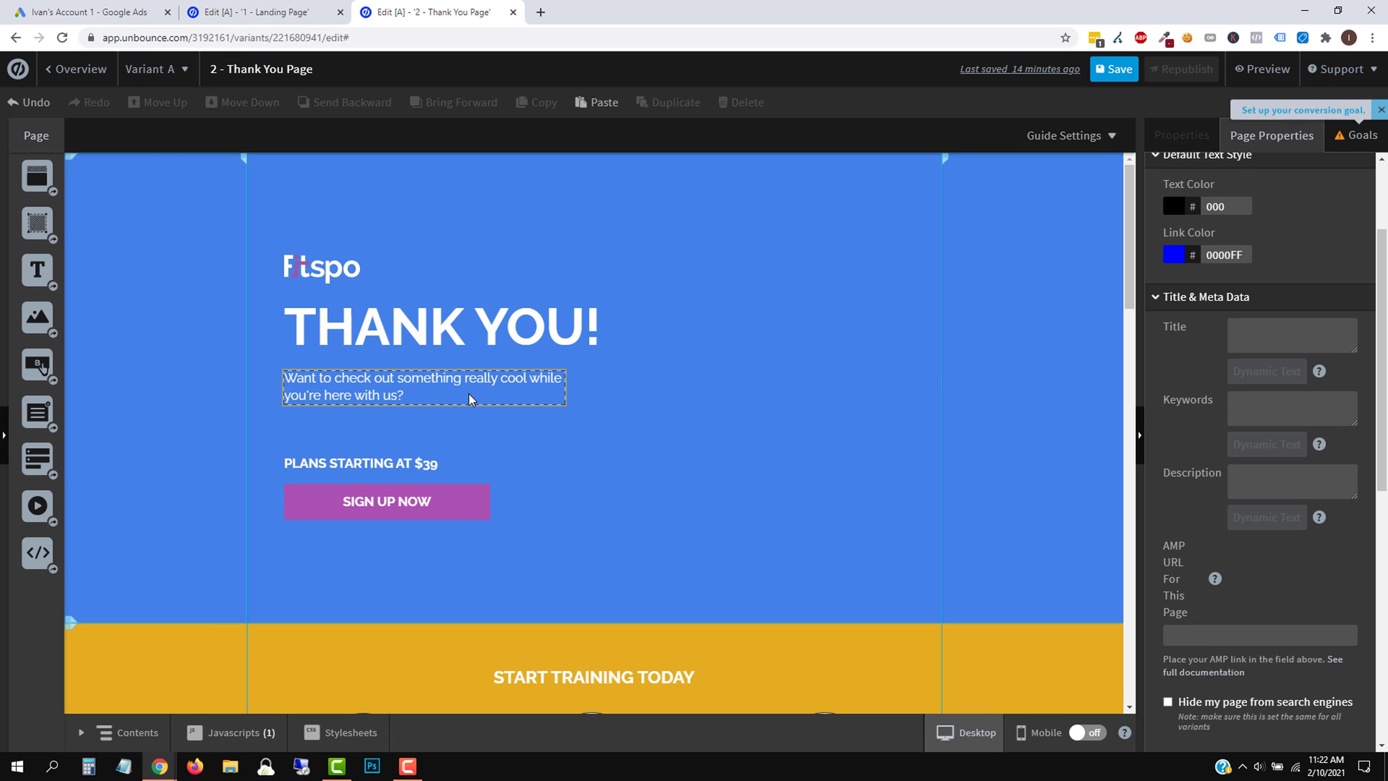
Save the Thank You page changes and dismiss the changes-are-live confirmation.
click(1130, 78)
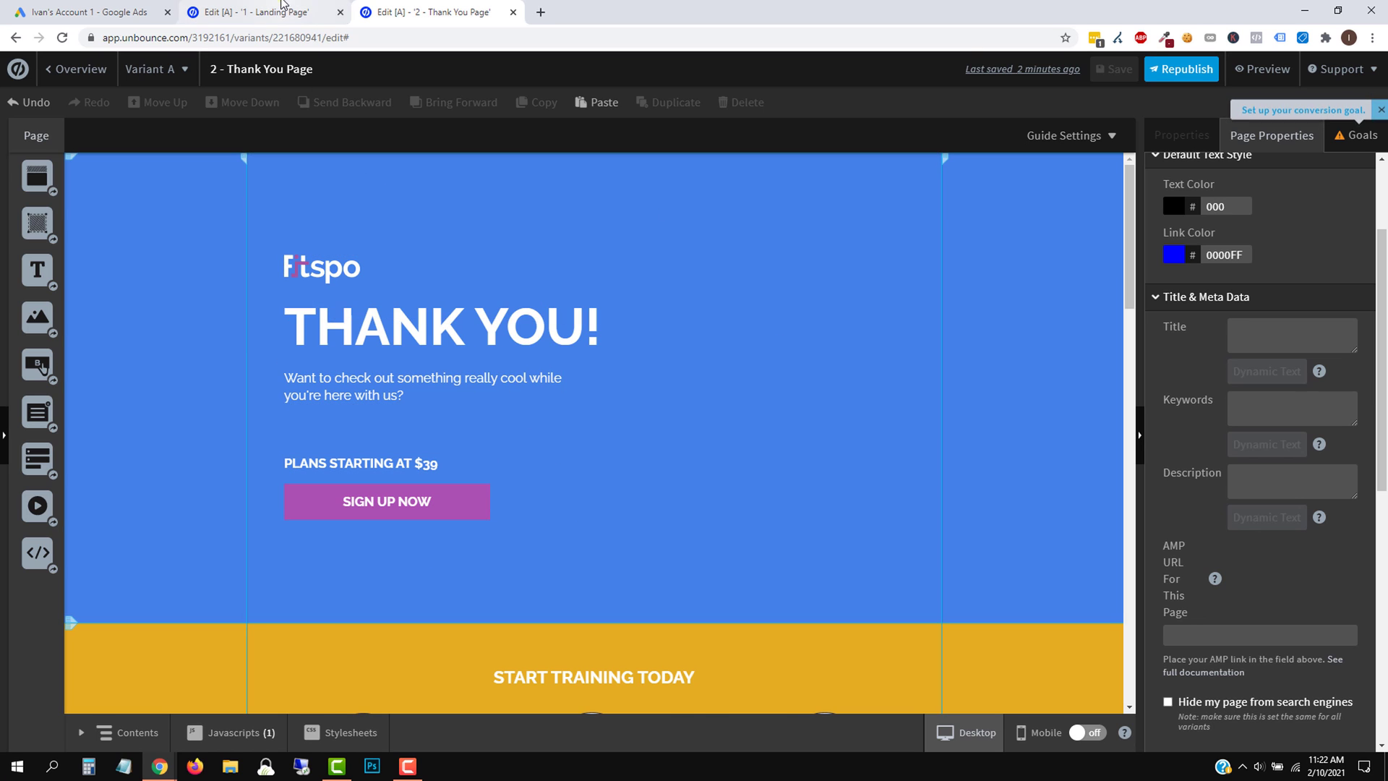
click(260, 13)
click(843, 497)
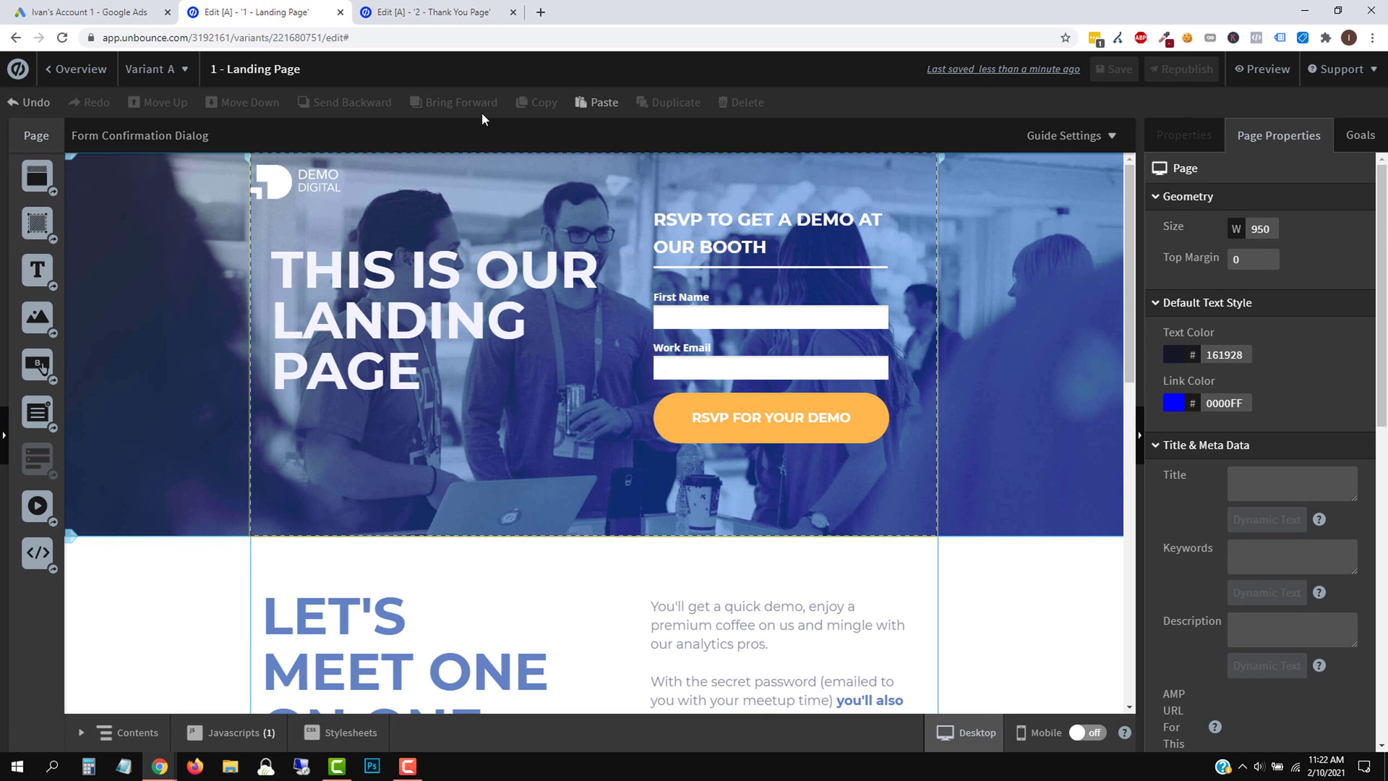
Return to the Google Ads conversion tag setup and scroll down to the event snippets.
click(434, 13)
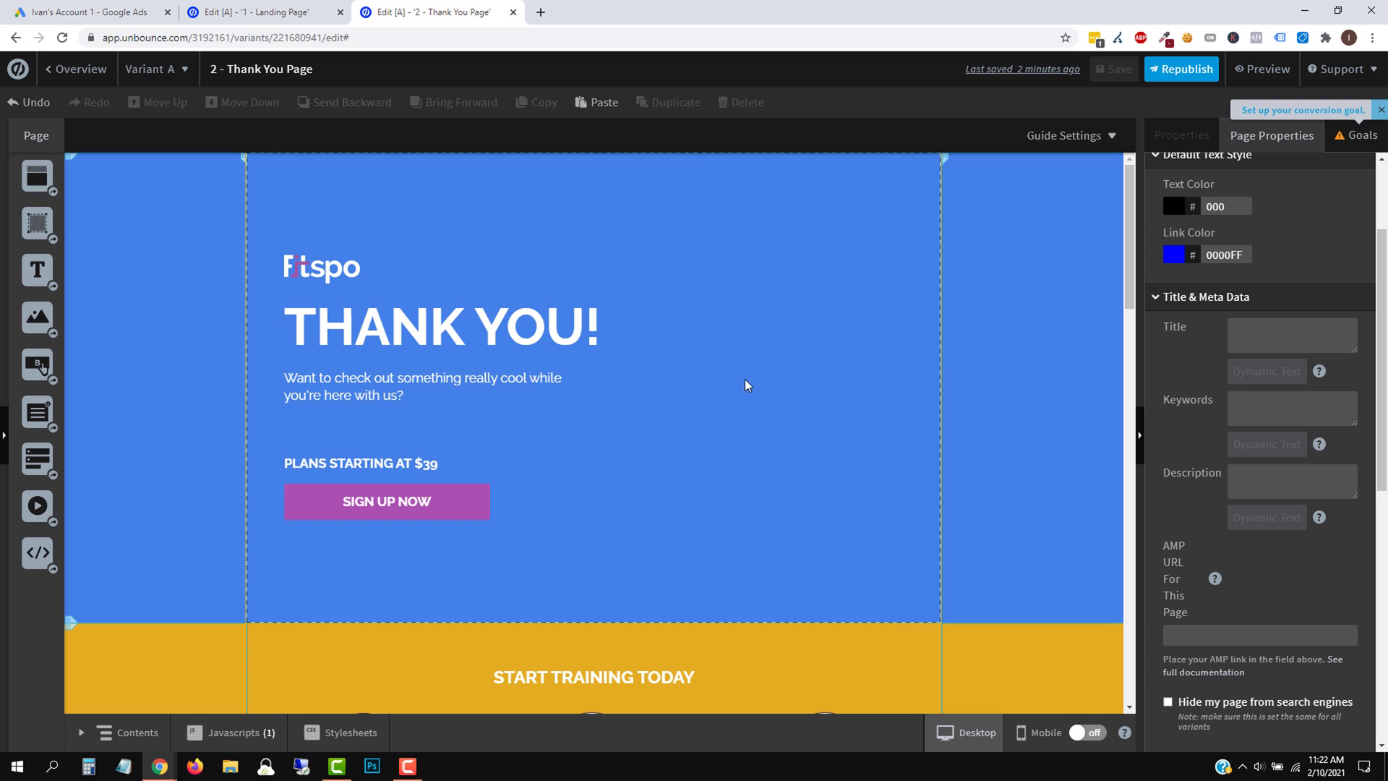
click(250, 13)
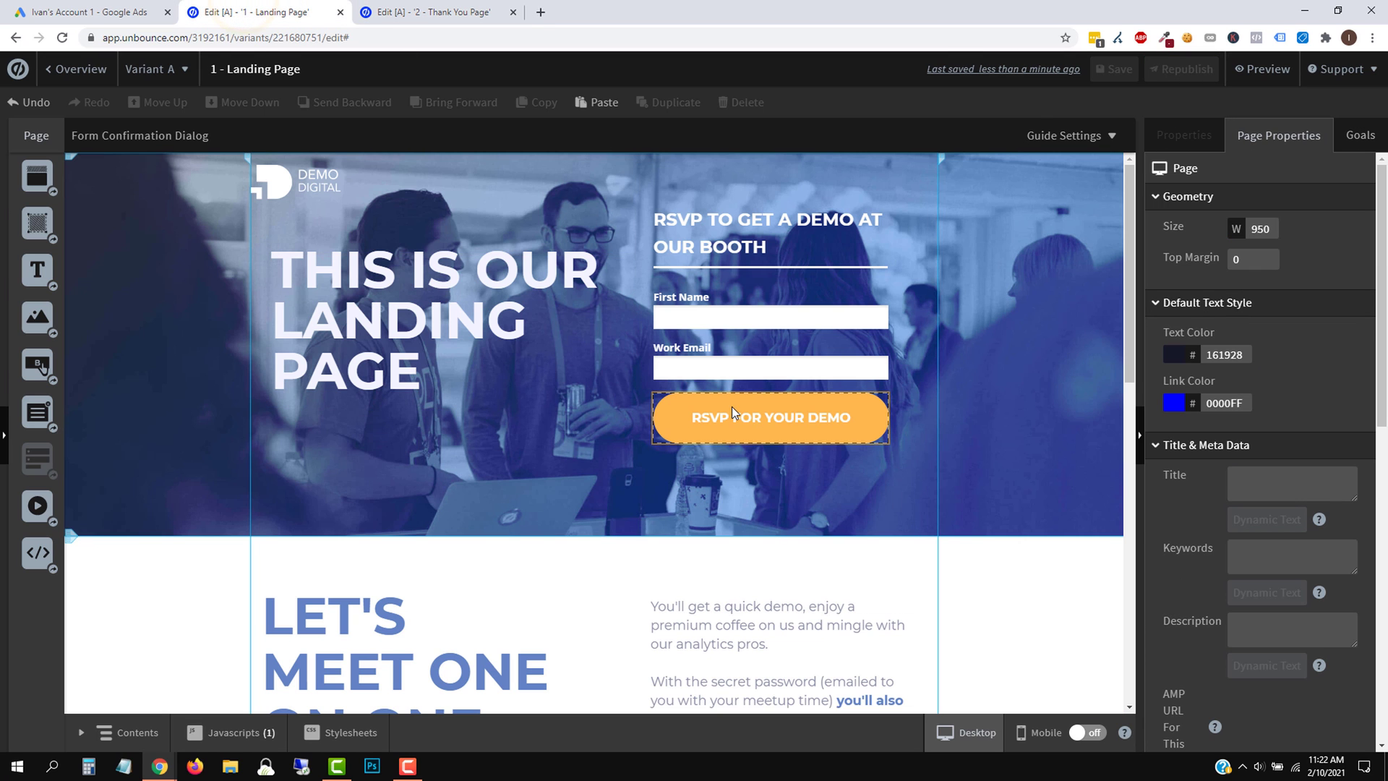
click(447, 13)
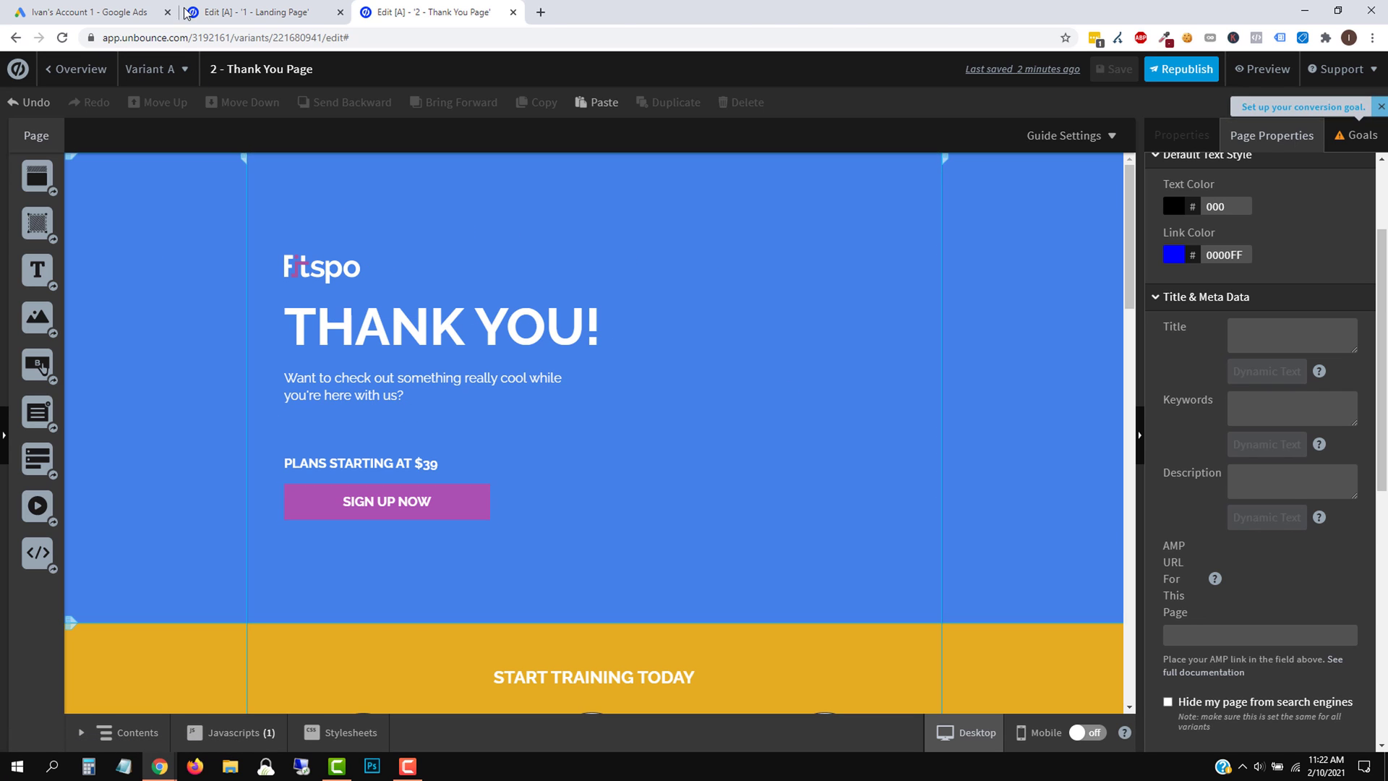
click(94, 13)
scroll(487, 387, down, 3)
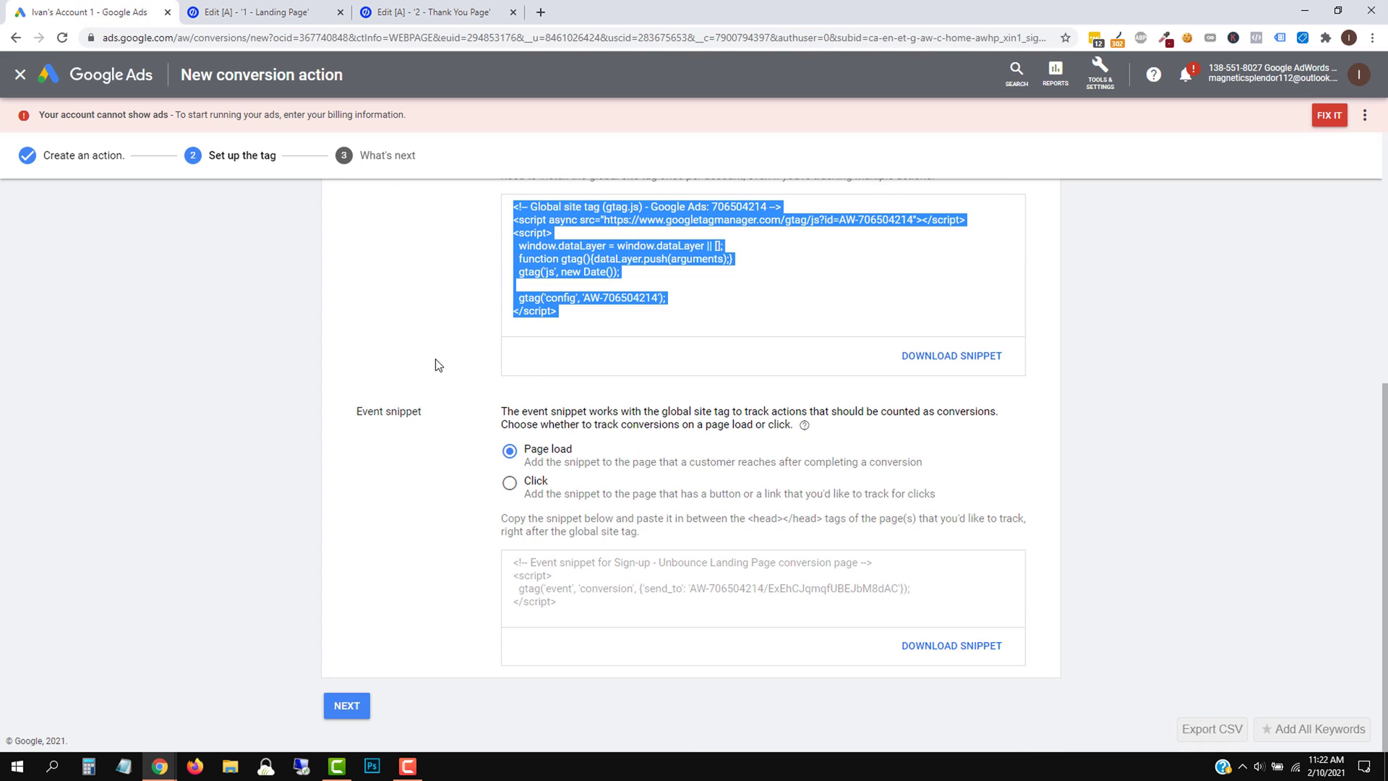
Copy the Sign-up page-load event snippet and go back to the '2 - Thank You Page' editor.
click(581, 604)
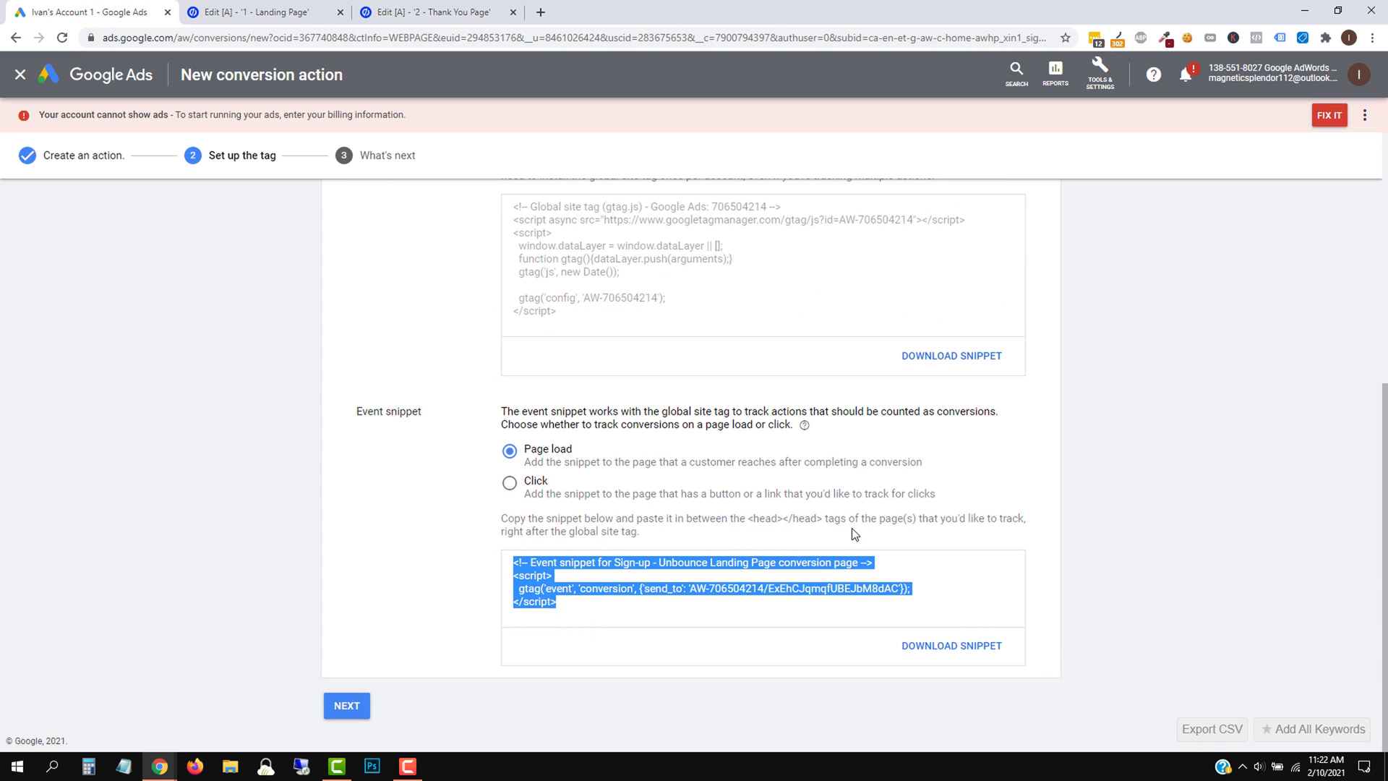
right_click(535, 576)
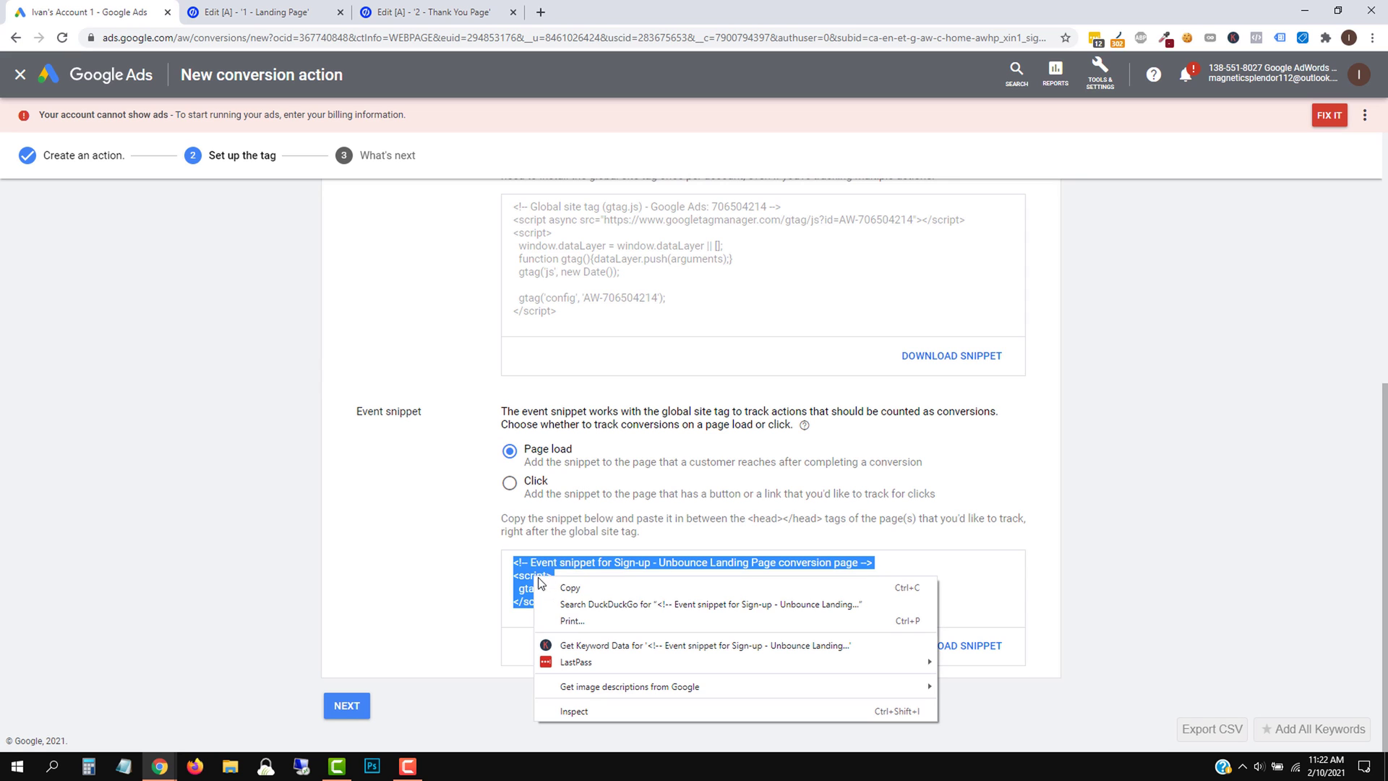
click(589, 587)
click(459, 15)
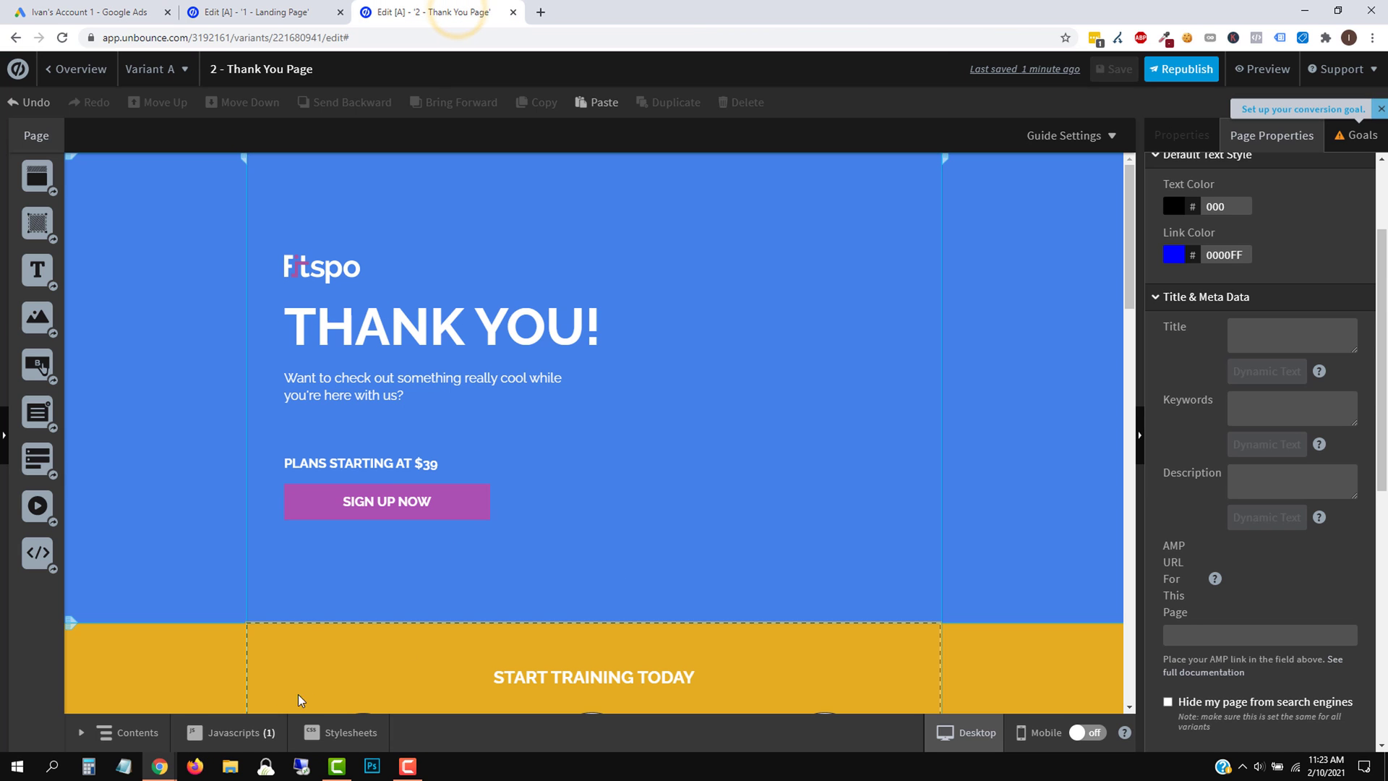
Paste the event snippet into a new head script, then delete it again.
click(256, 731)
click(230, 700)
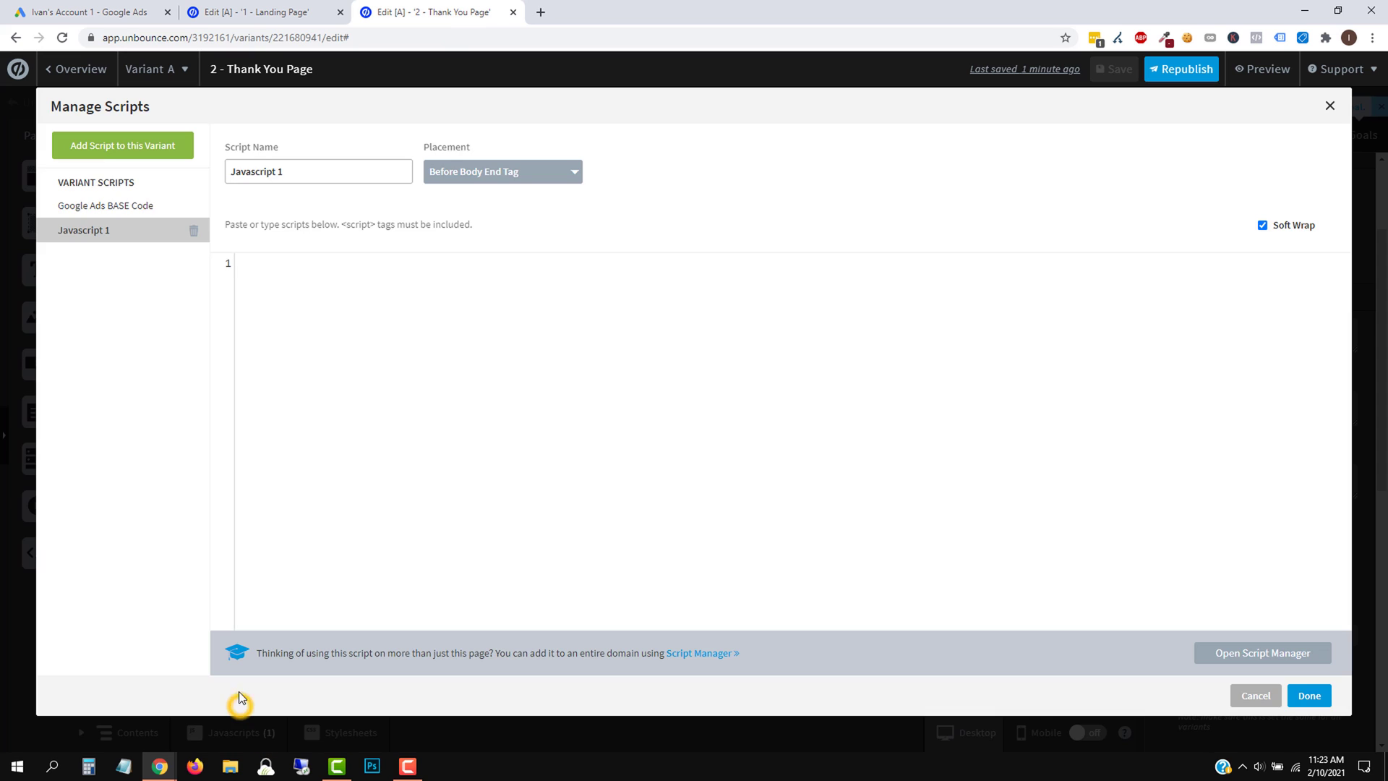
click(270, 257)
right_click(261, 273)
click(310, 381)
click(452, 171)
click(460, 246)
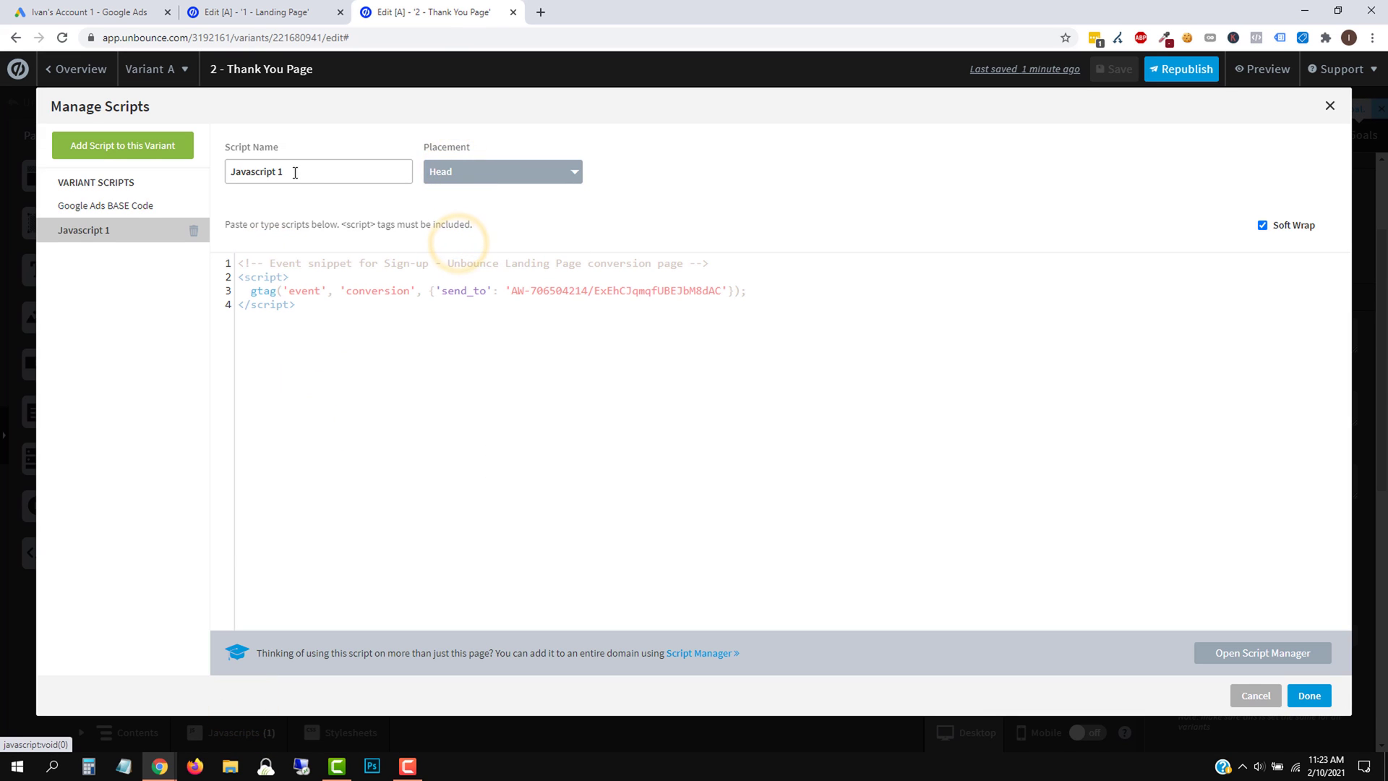
click(326, 313)
key(ctrl+a)
key(Delete)
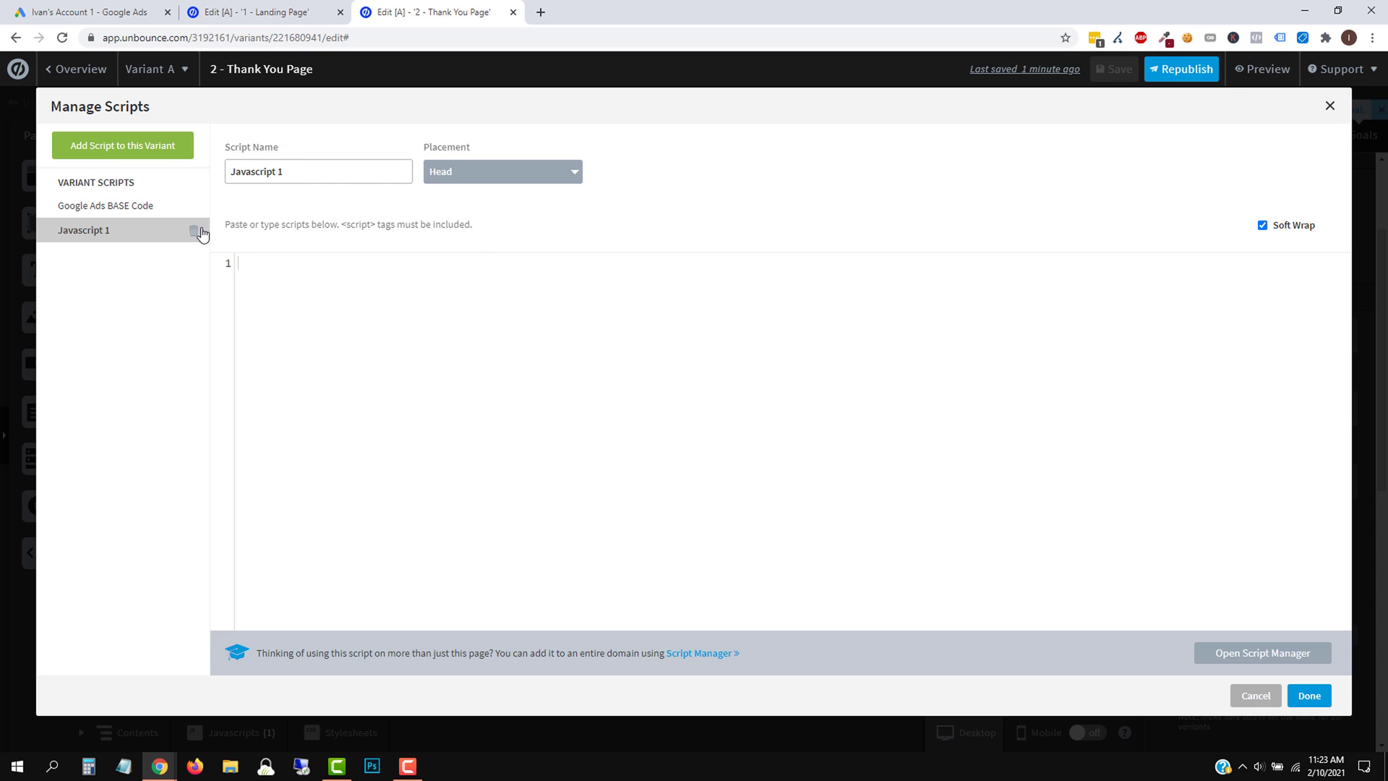
Paste the event snippet below the base tag and rename the script 'Google Ads base Code + Conversion Code'.
click(108, 205)
right_click(280, 391)
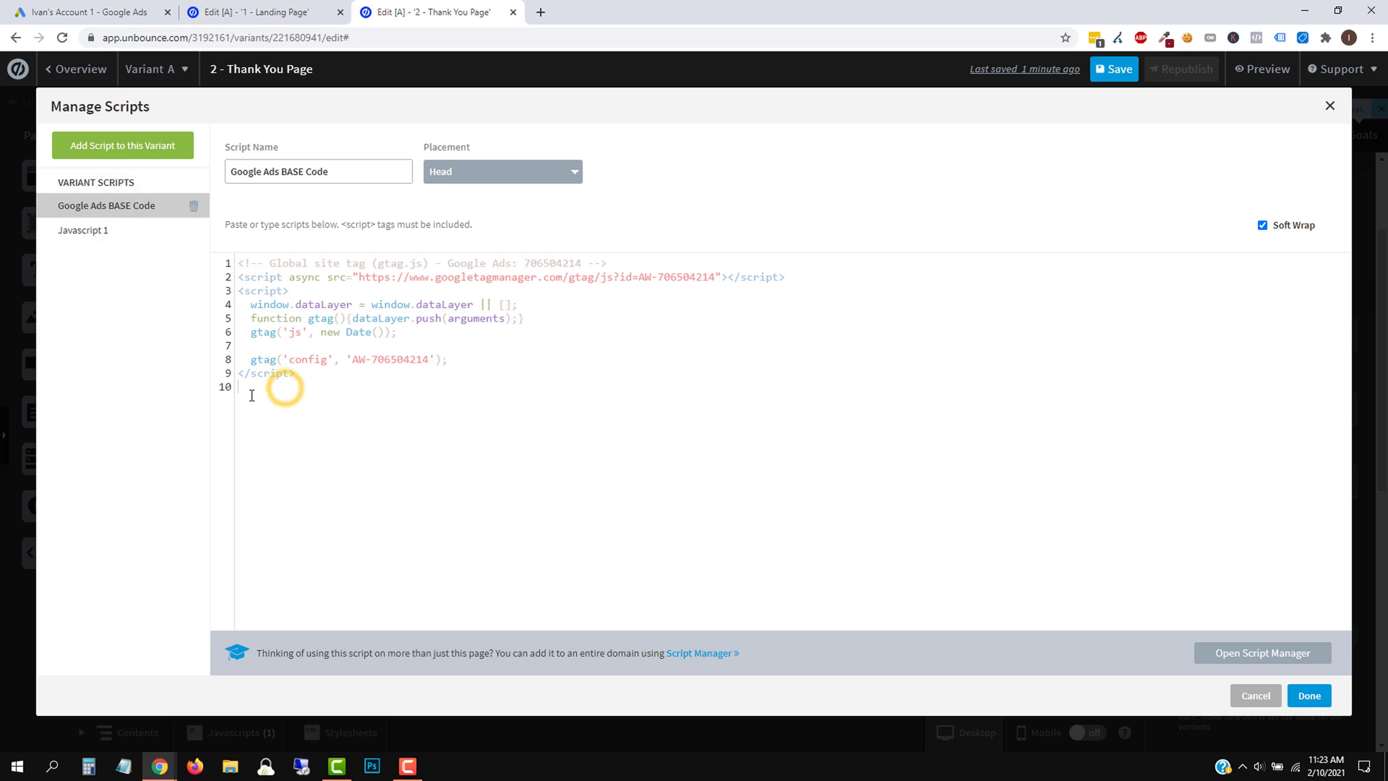
click(297, 504)
double_click(293, 171)
key(BackSpace)
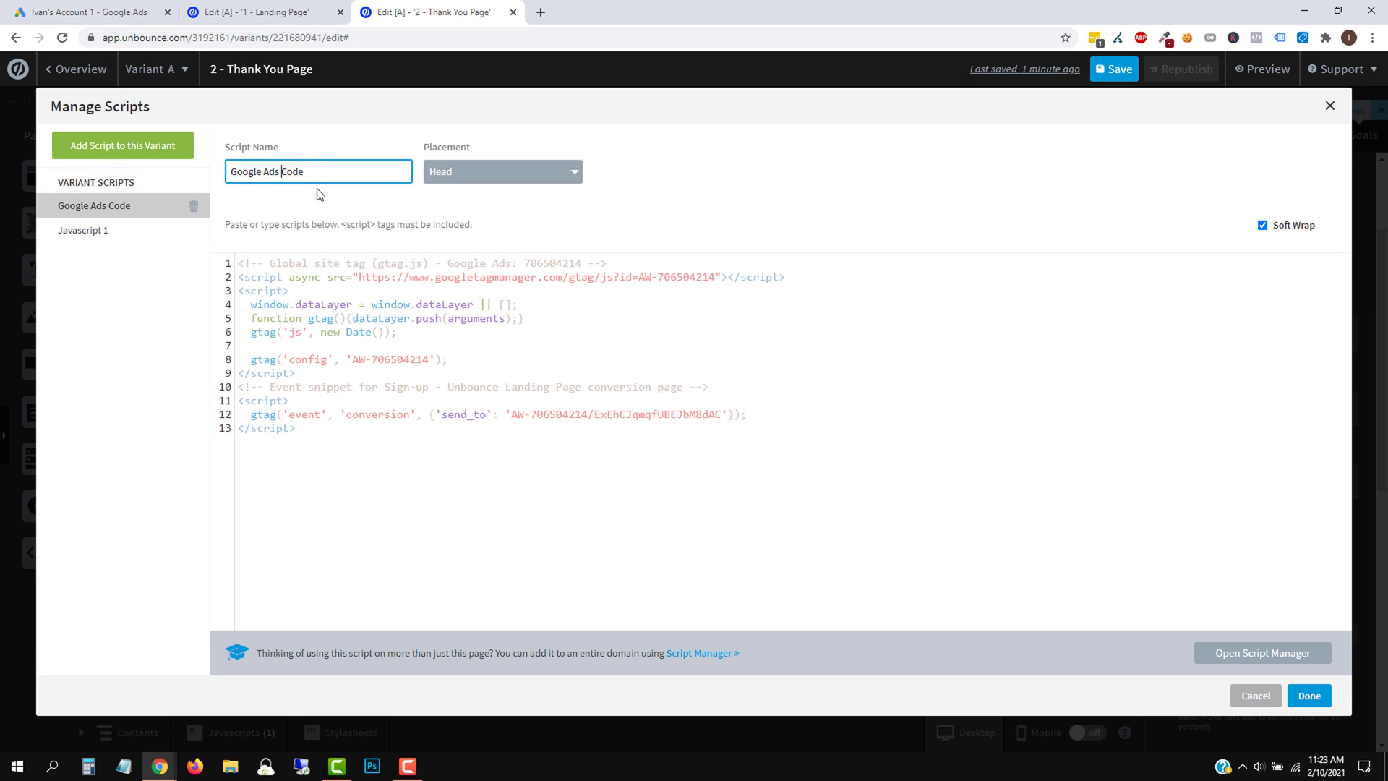
text(Tracking)
double_click(301, 171)
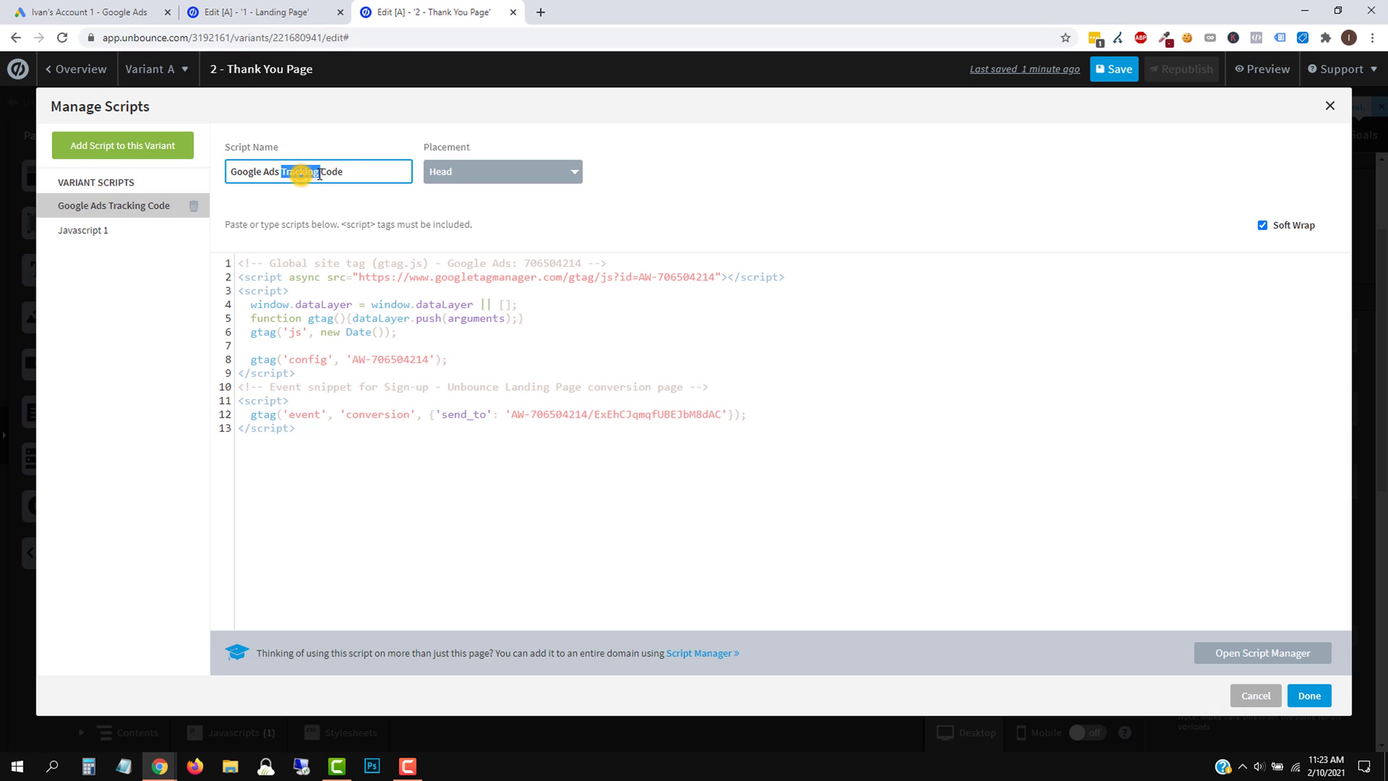
text(base Code+ Conversion)
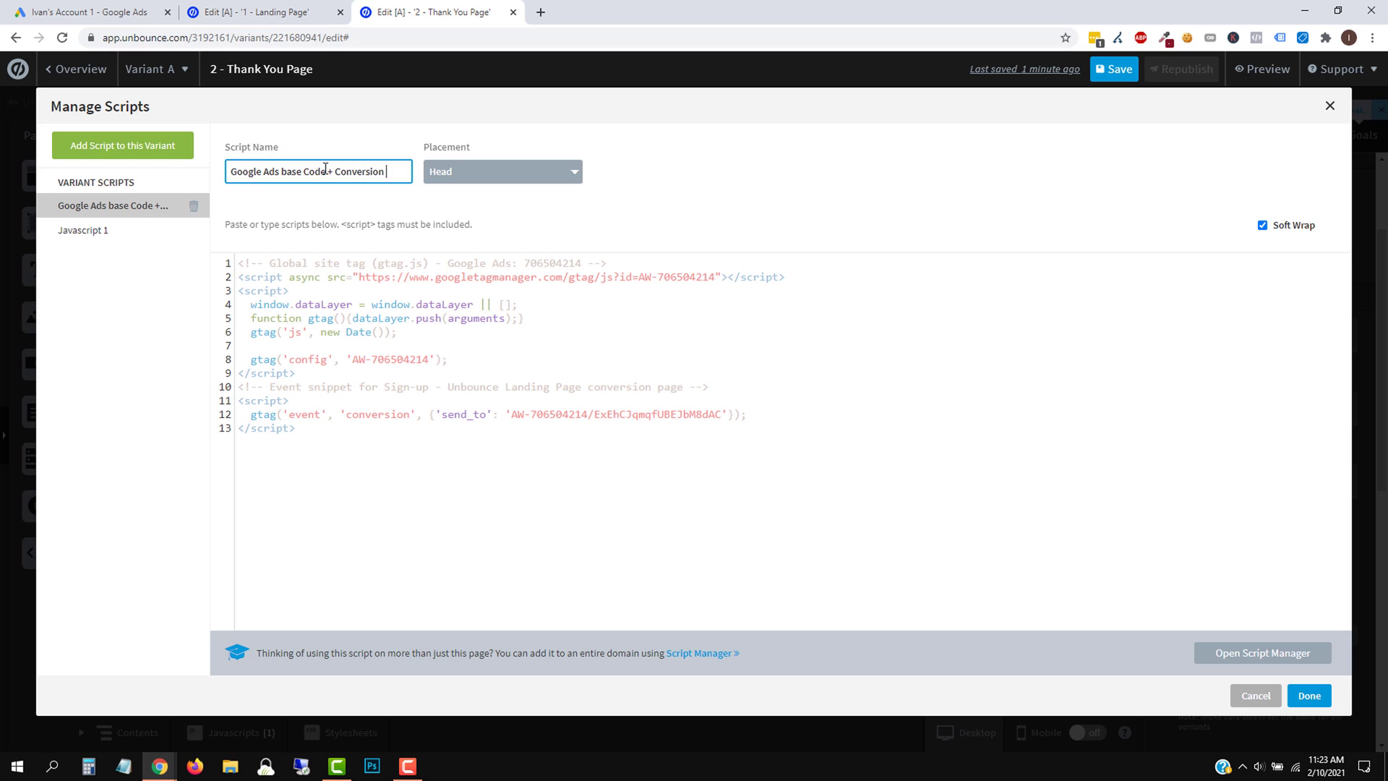
text(e)
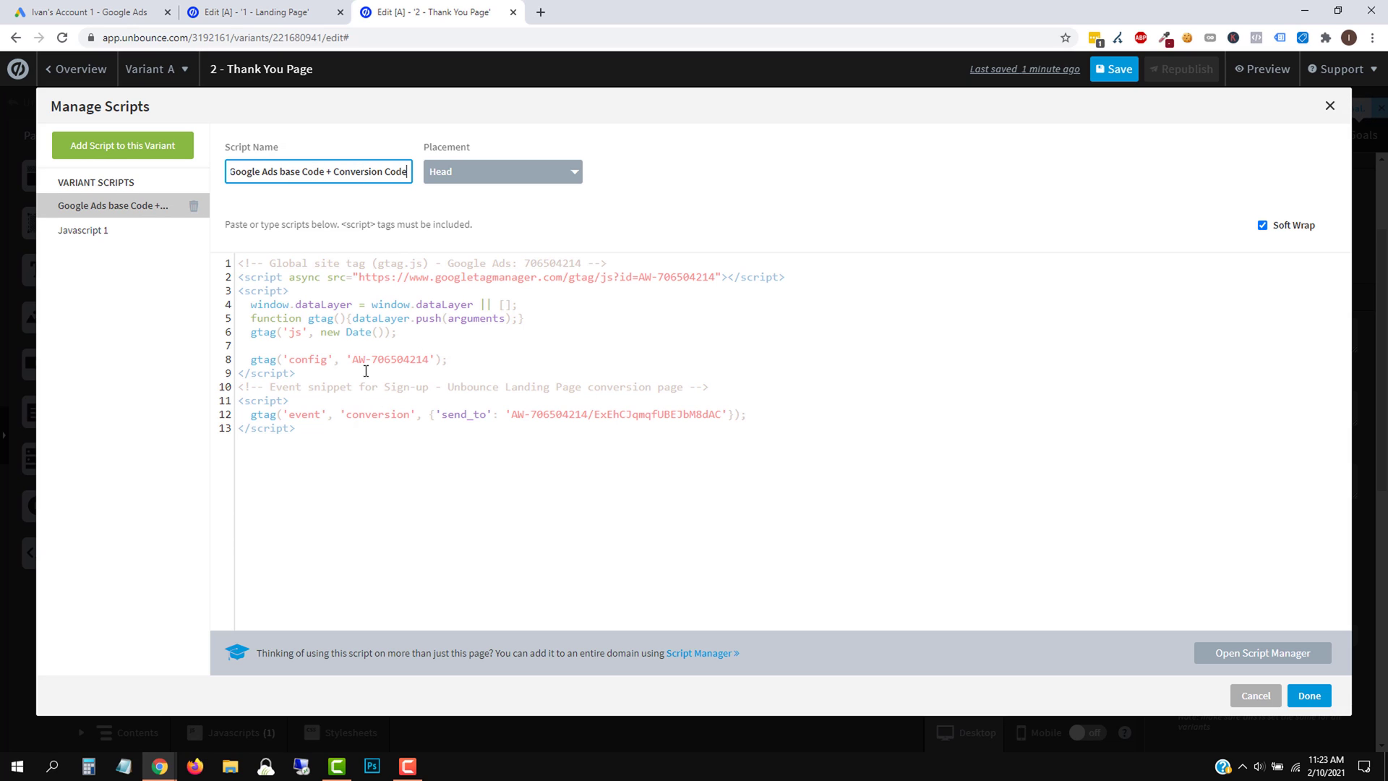
Compare the snippet on lines 11–13 against Google Ads and save the combined script.
drag(321, 436, 262, 391)
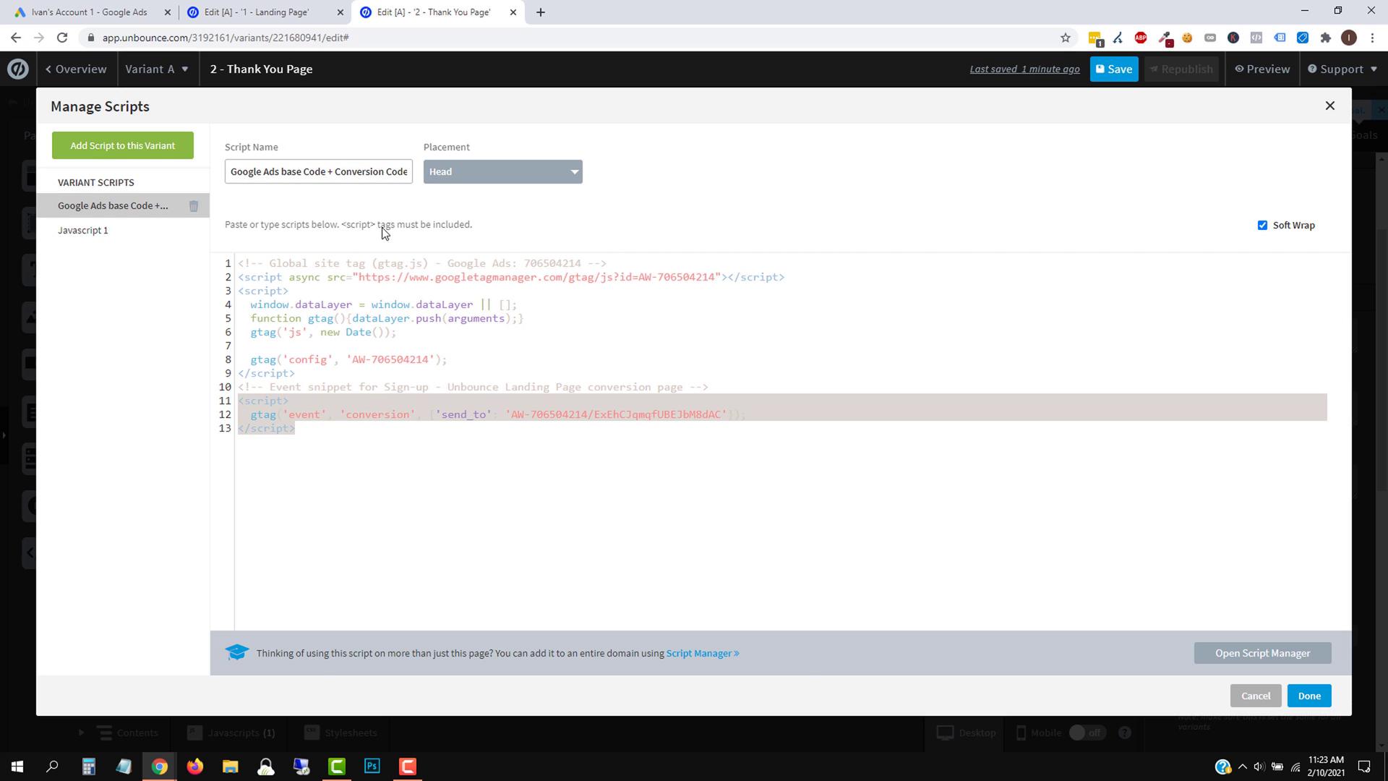
click(253, 12)
click(90, 12)
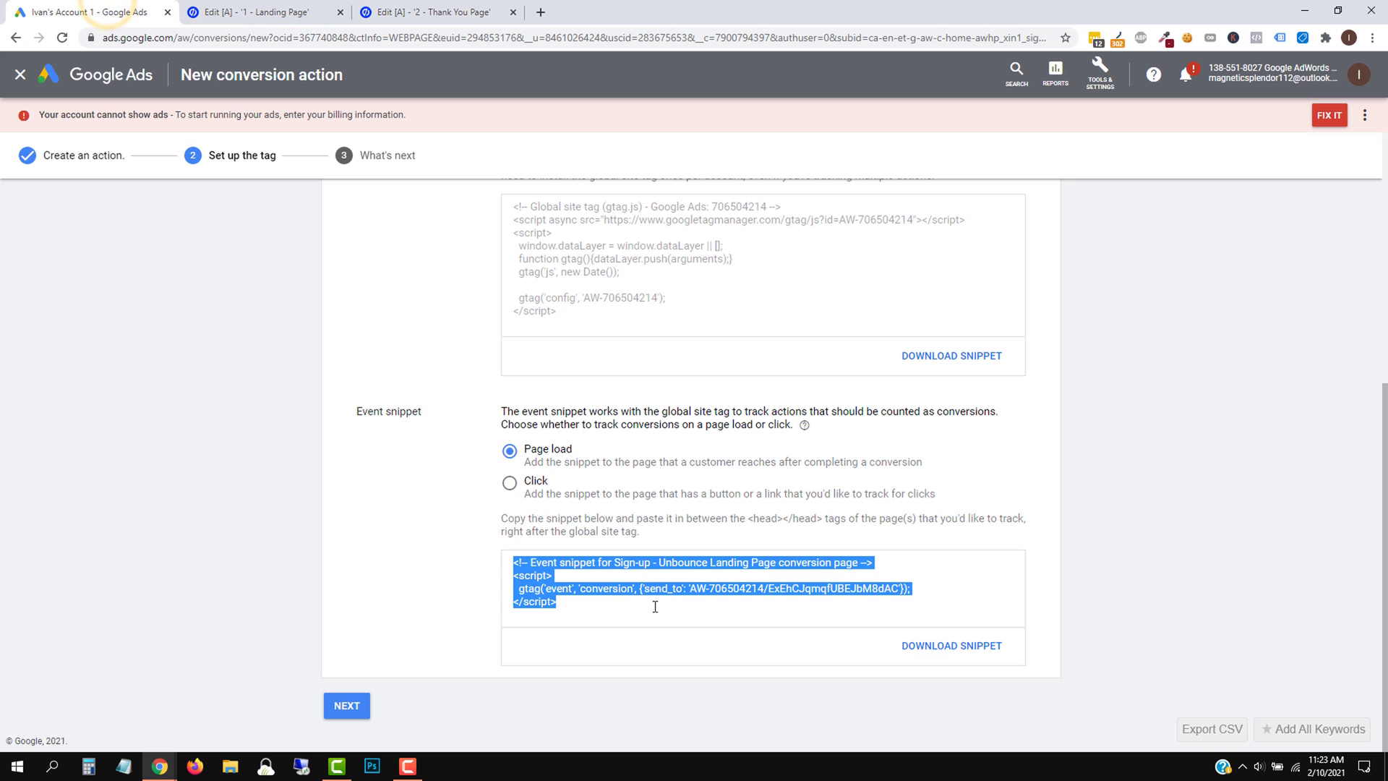
click(434, 12)
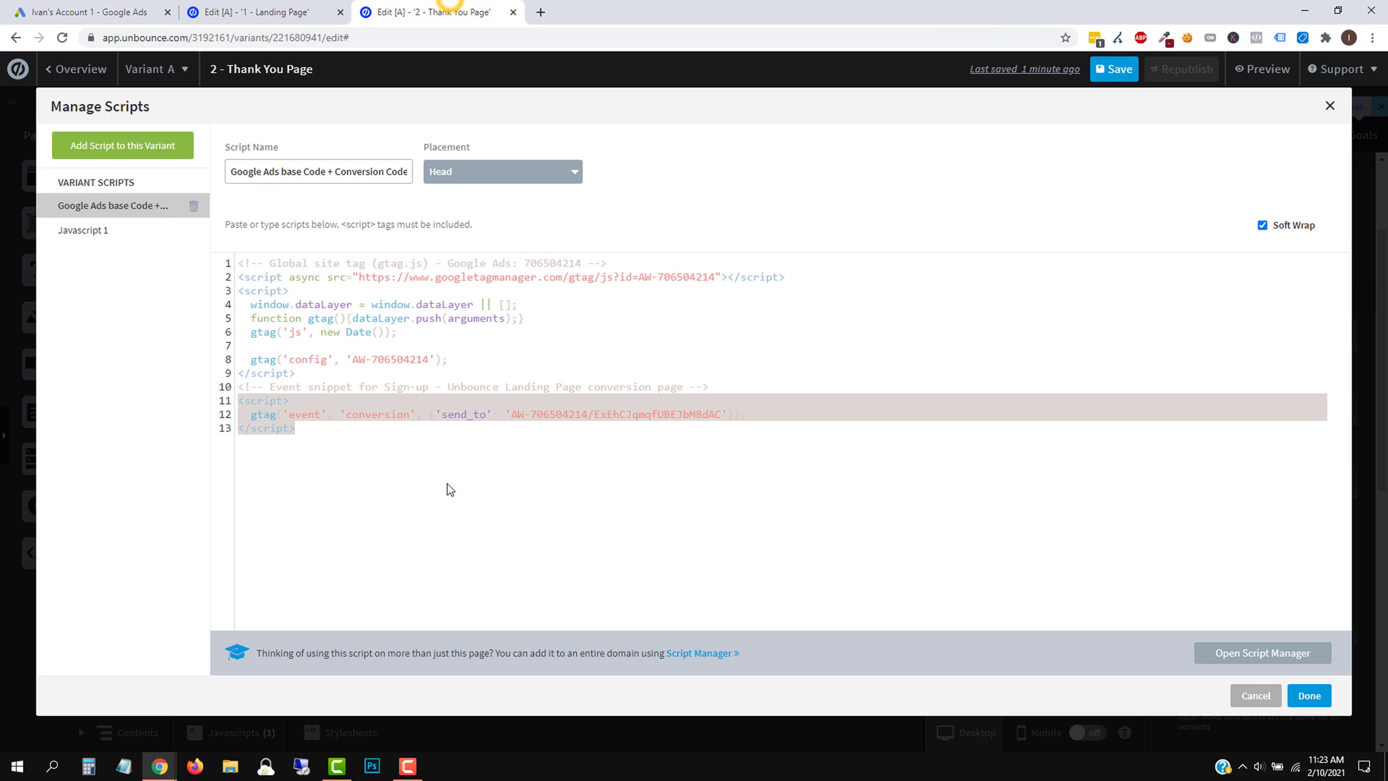
click(1309, 695)
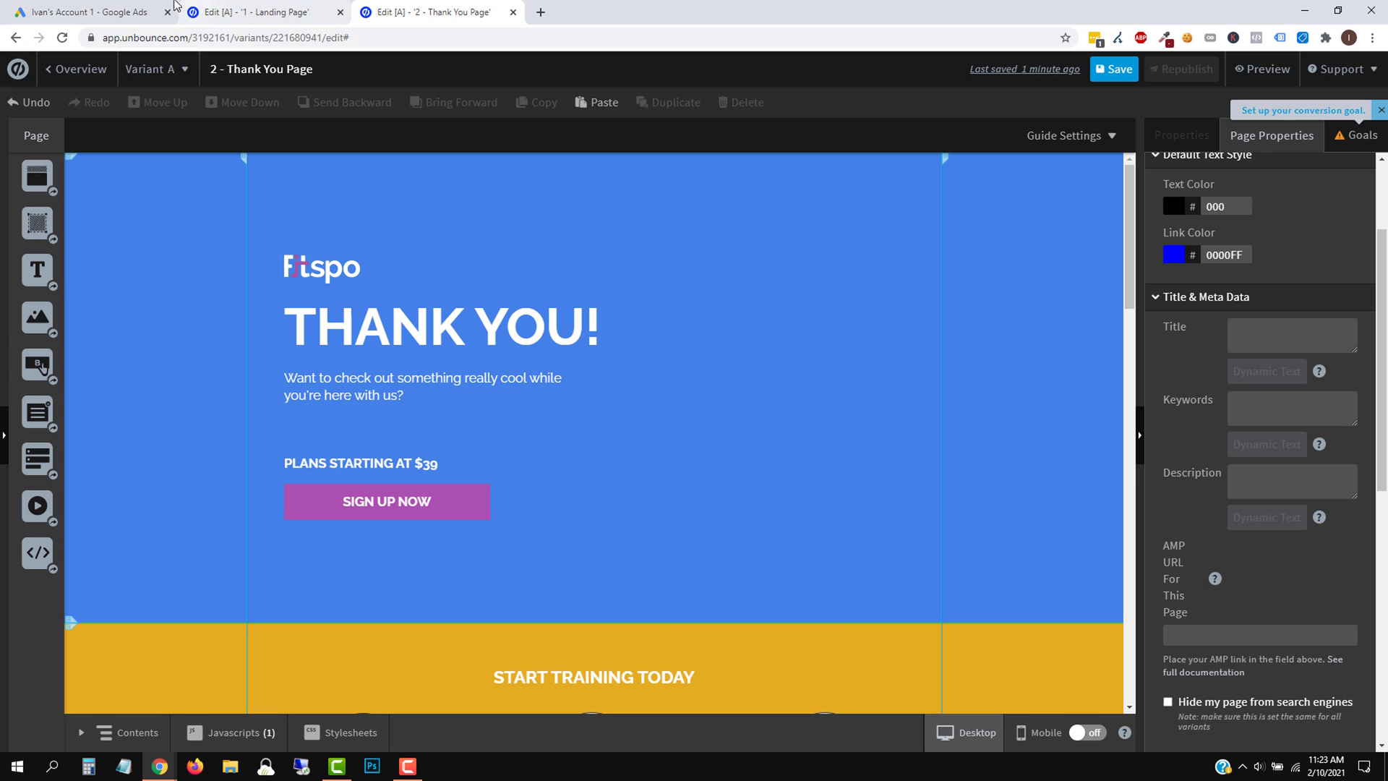
Finish the Sign-up - Unbounce Landing Page conversion's tag setup in Google Ads.
click(114, 6)
scroll(463, 439, up, 6)
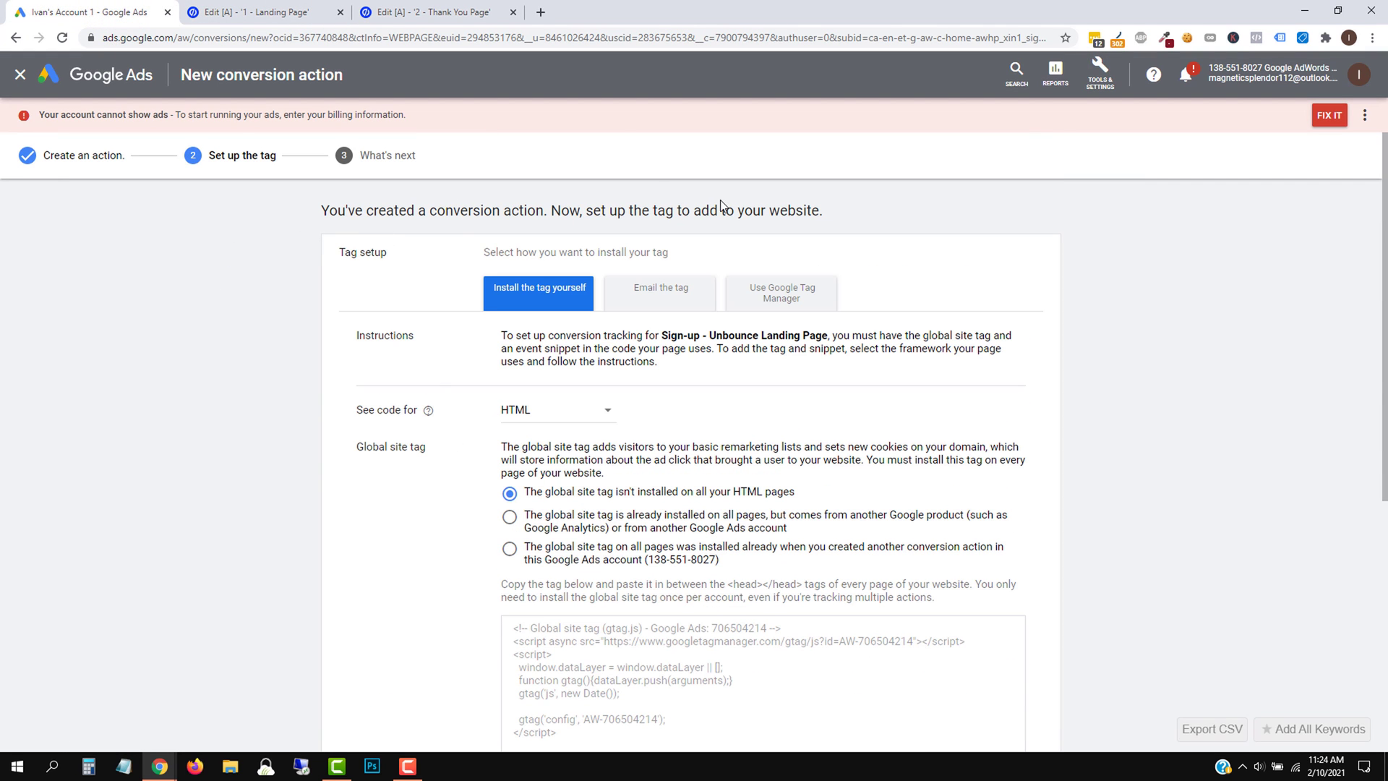
scroll(350, 471, down, 5)
click(347, 706)
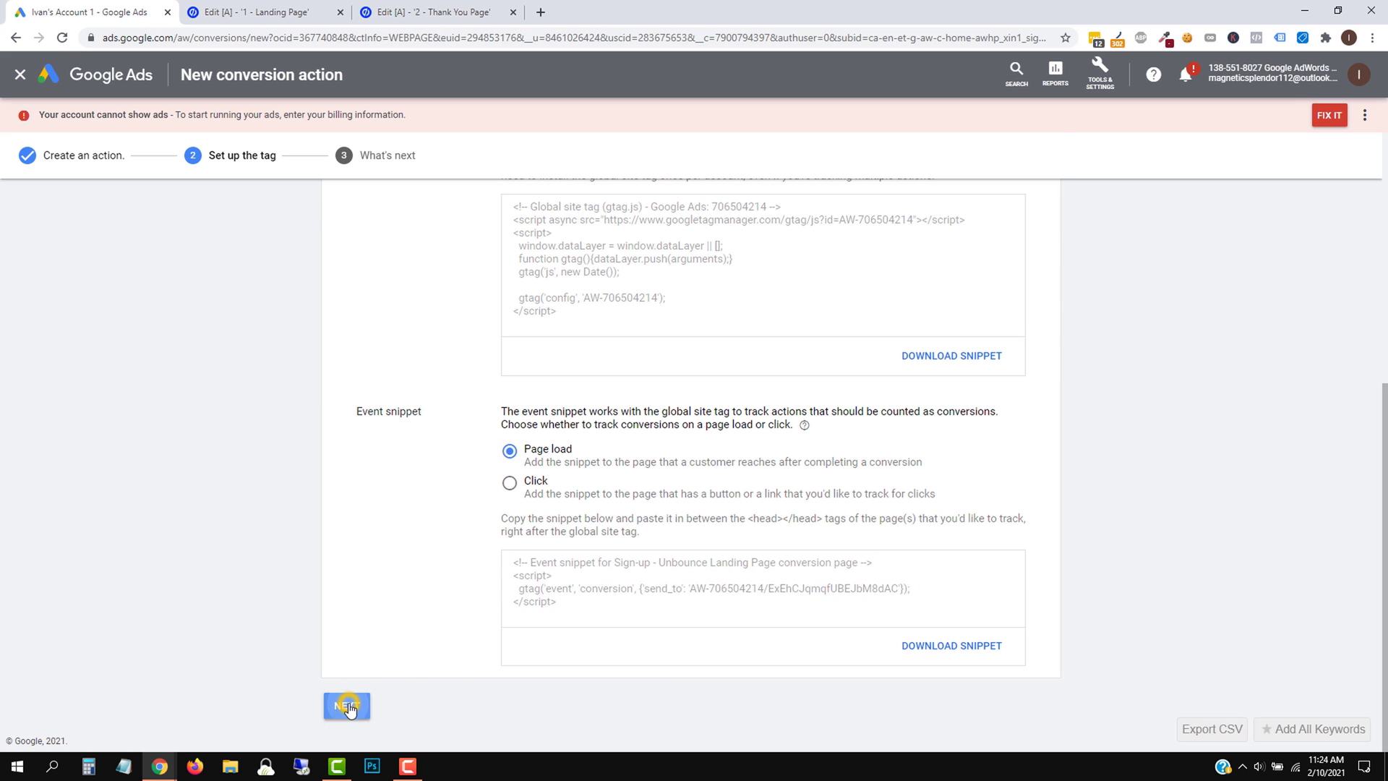
click(349, 413)
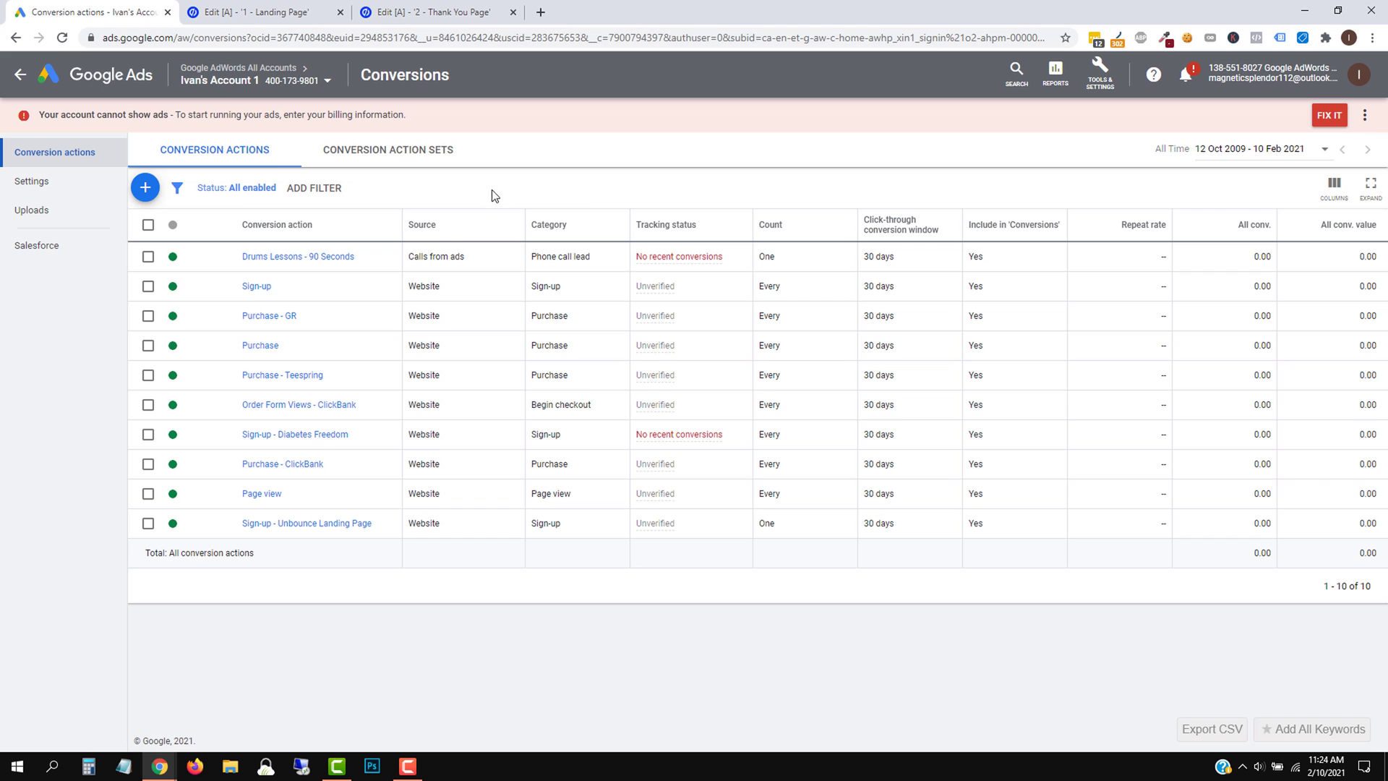
Start a new website conversion action with the category set to Purchase.
click(141, 188)
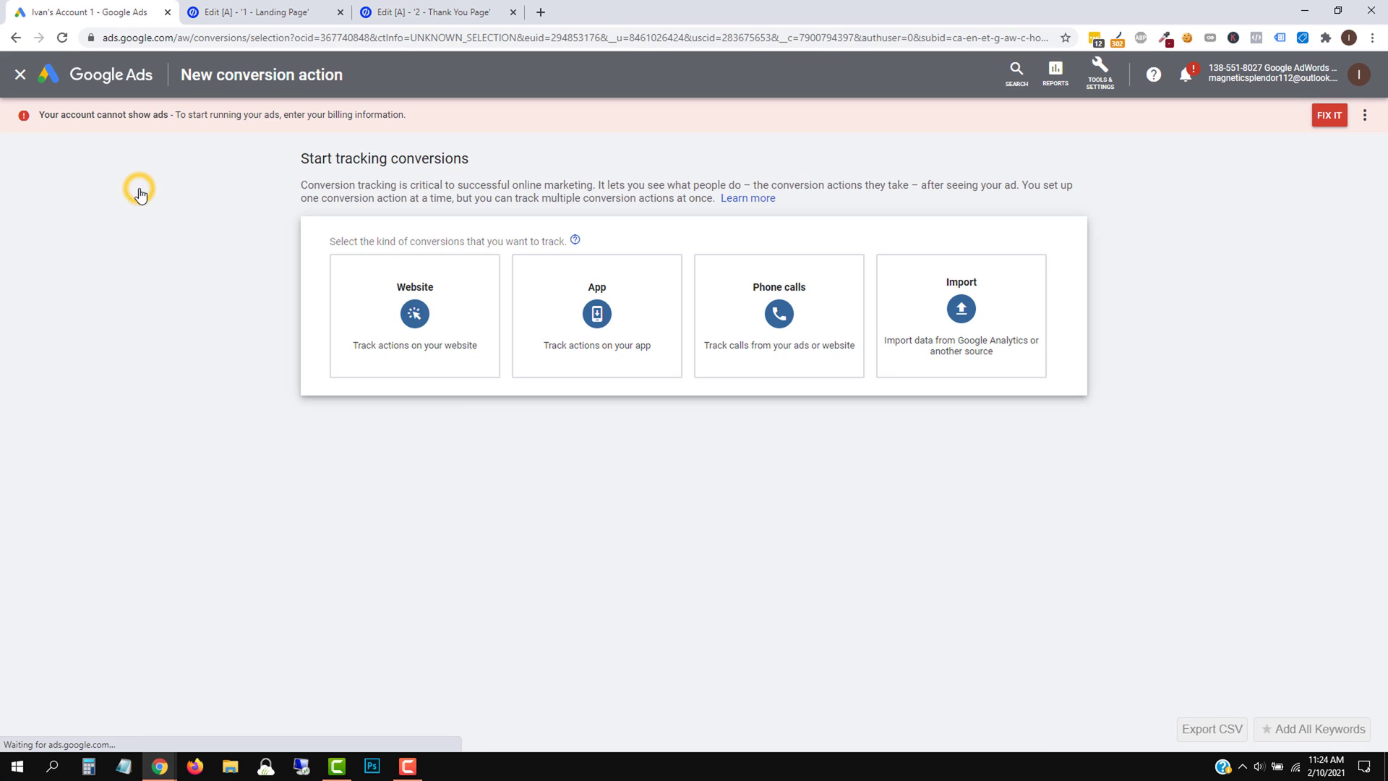
click(398, 309)
click(511, 320)
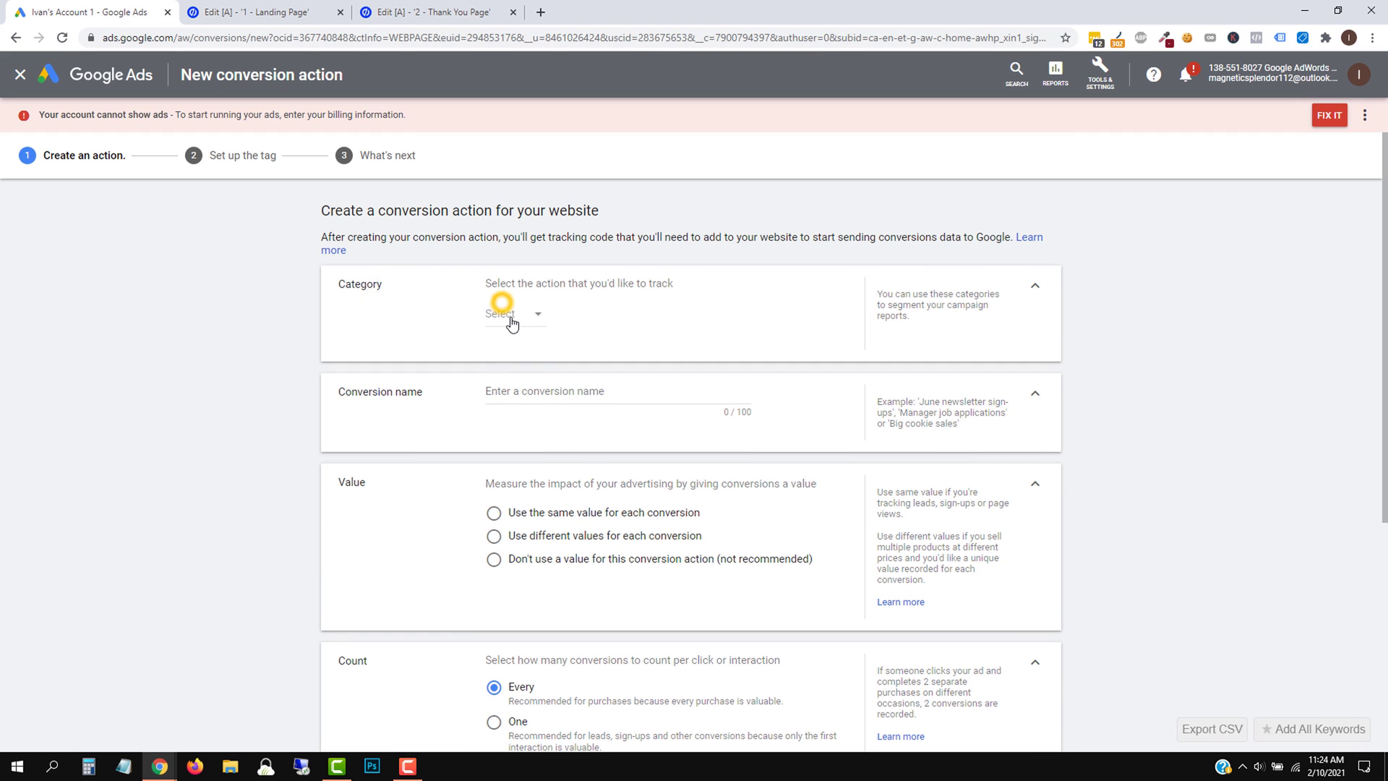
click(515, 345)
scroll(527, 449, down, 3)
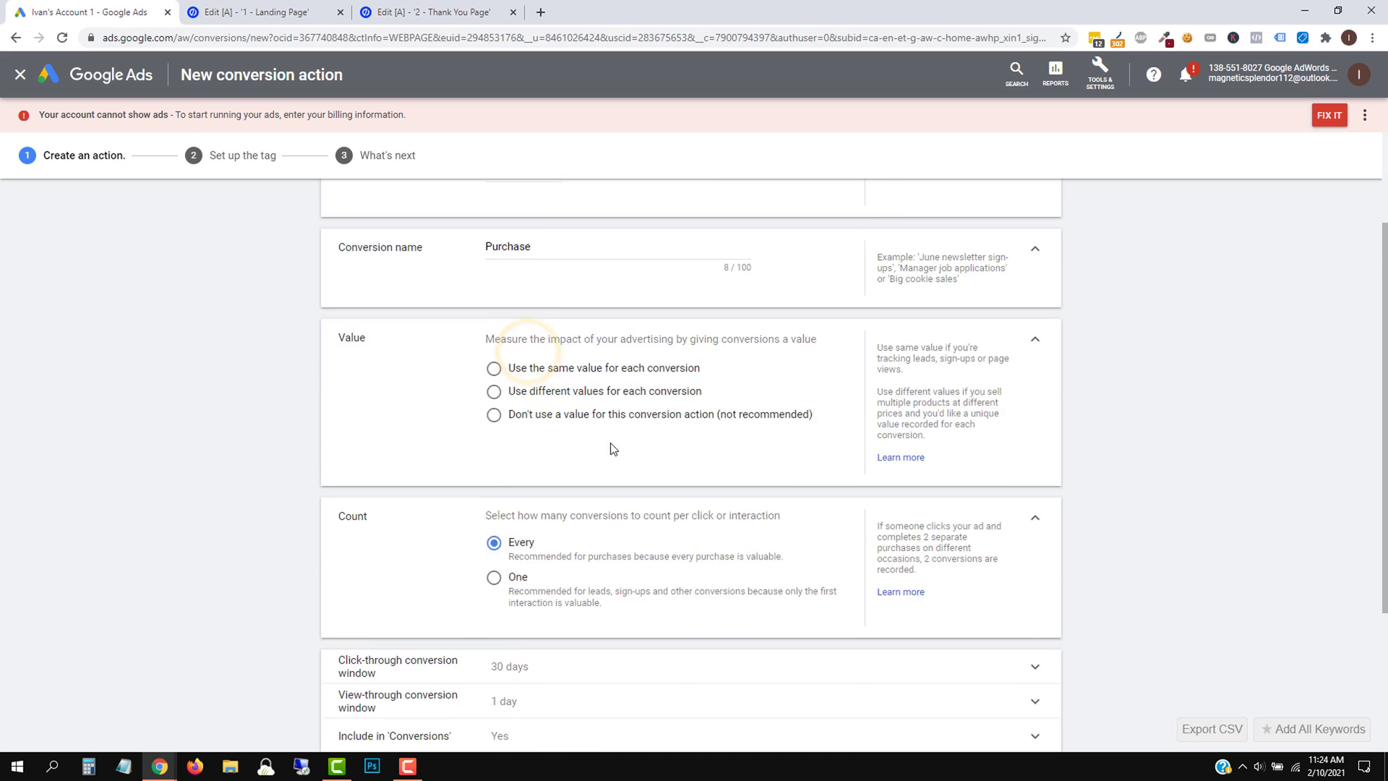
scroll(730, 429, down, 2)
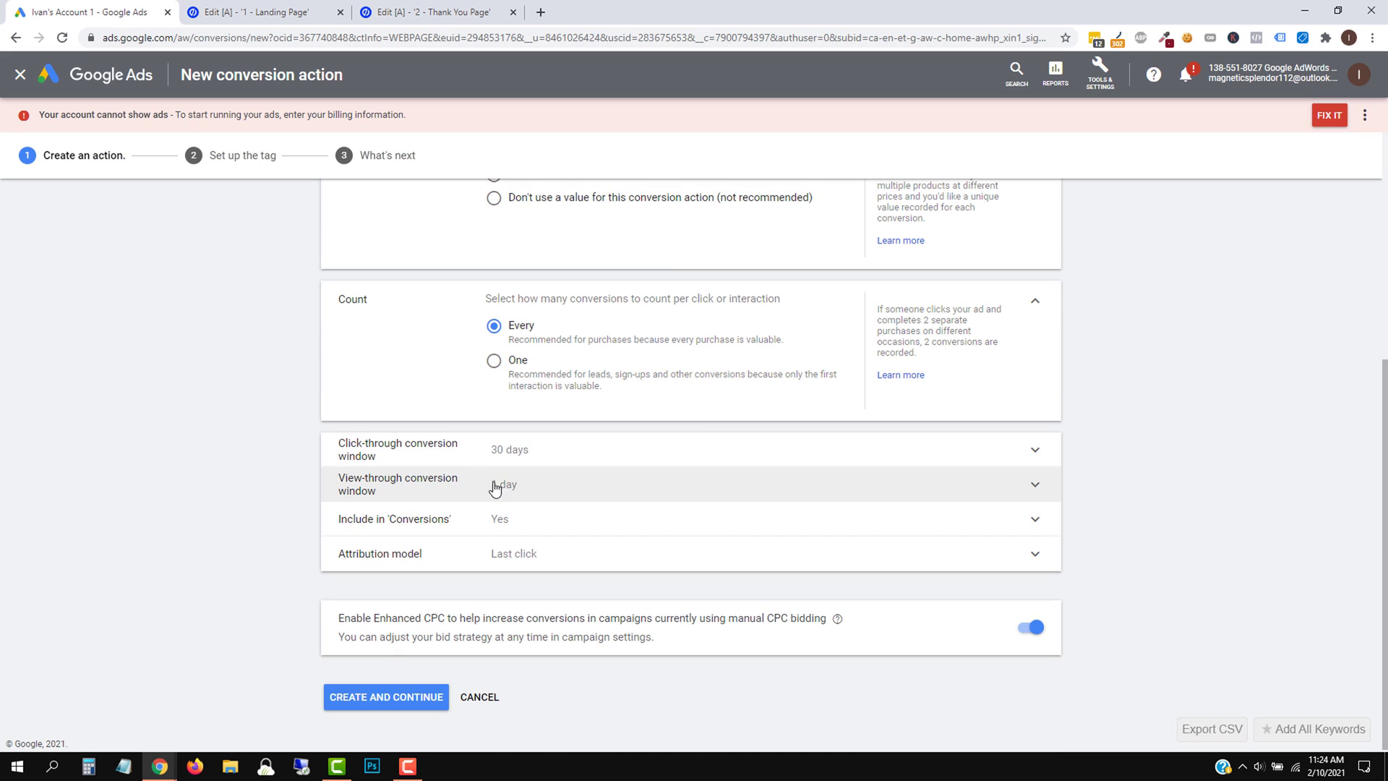
click(421, 12)
click(120, 12)
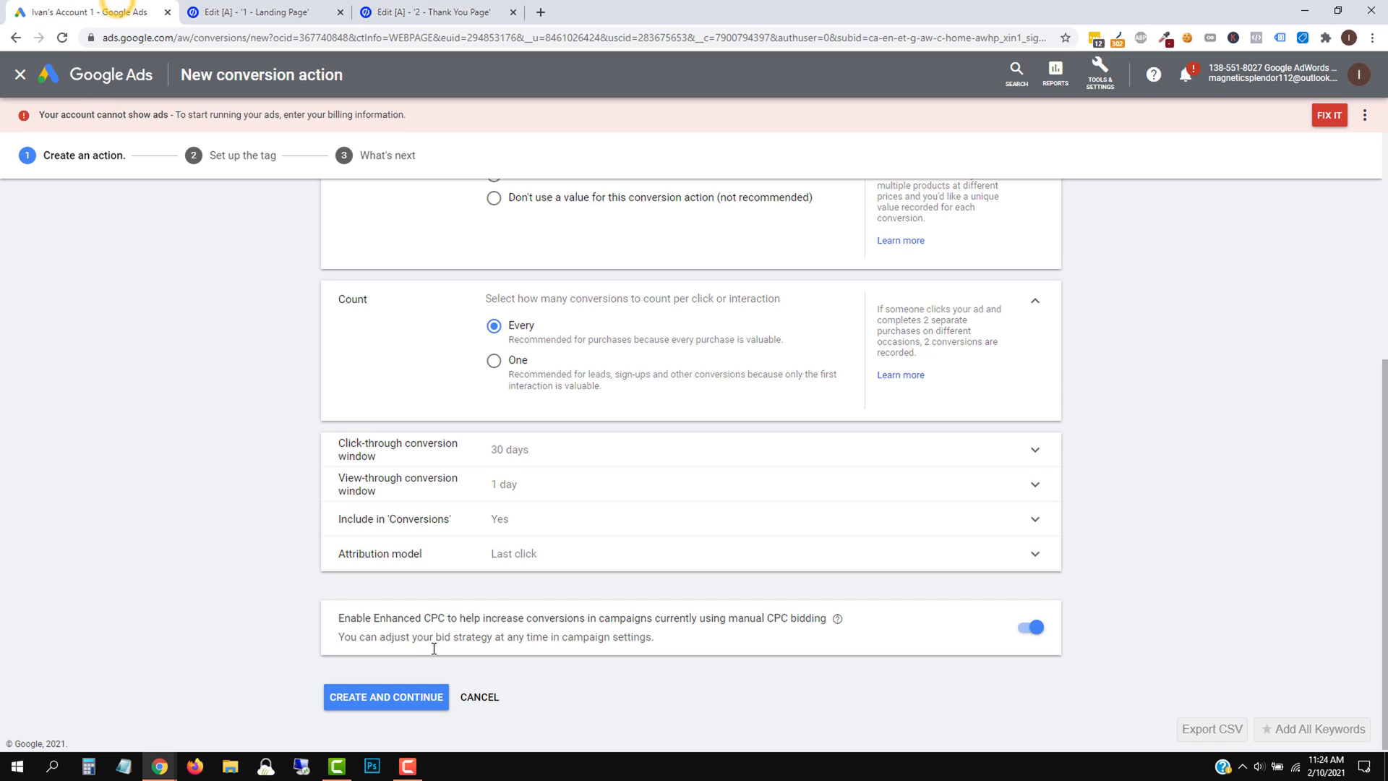
Choose 'Don't use a value', edit the name, and create the conversion action.
click(413, 692)
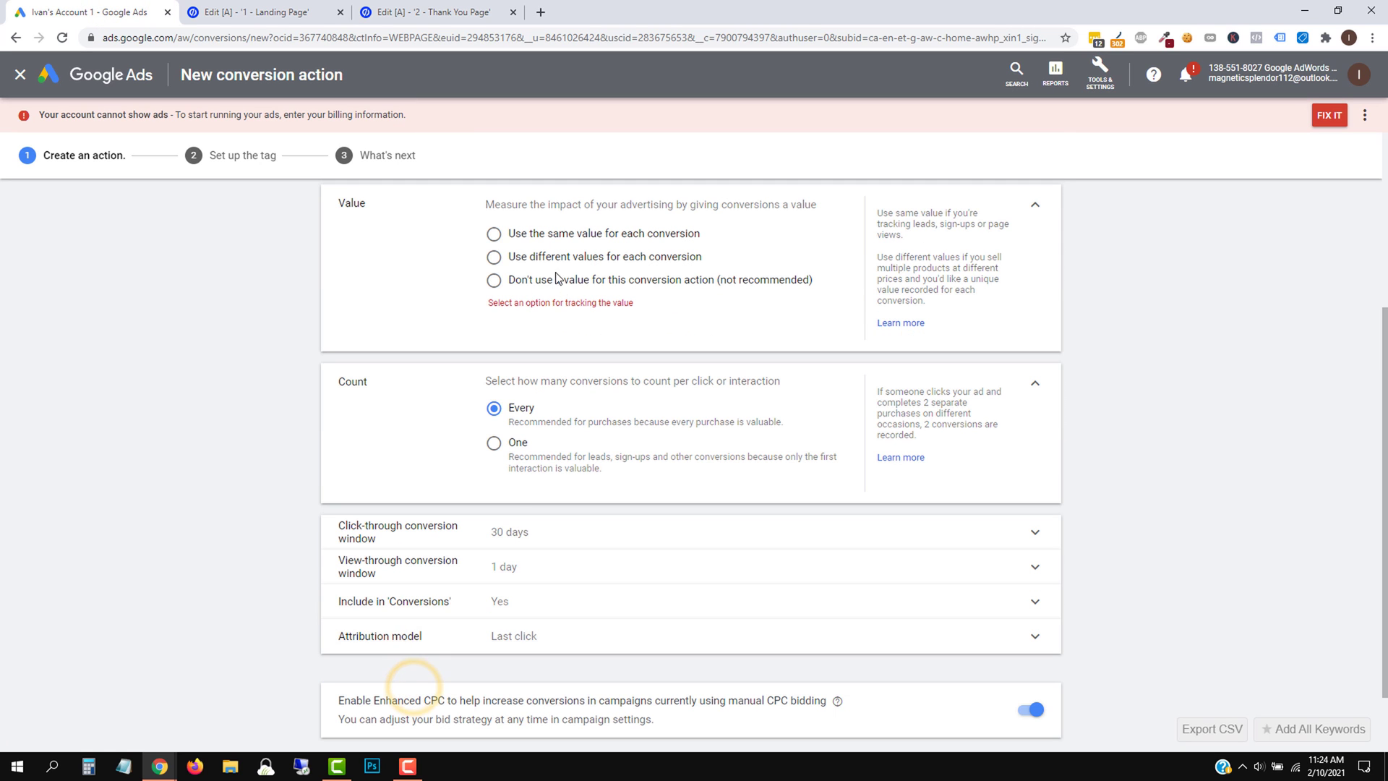
click(518, 273)
scroll(328, 583, down, 1)
click(351, 687)
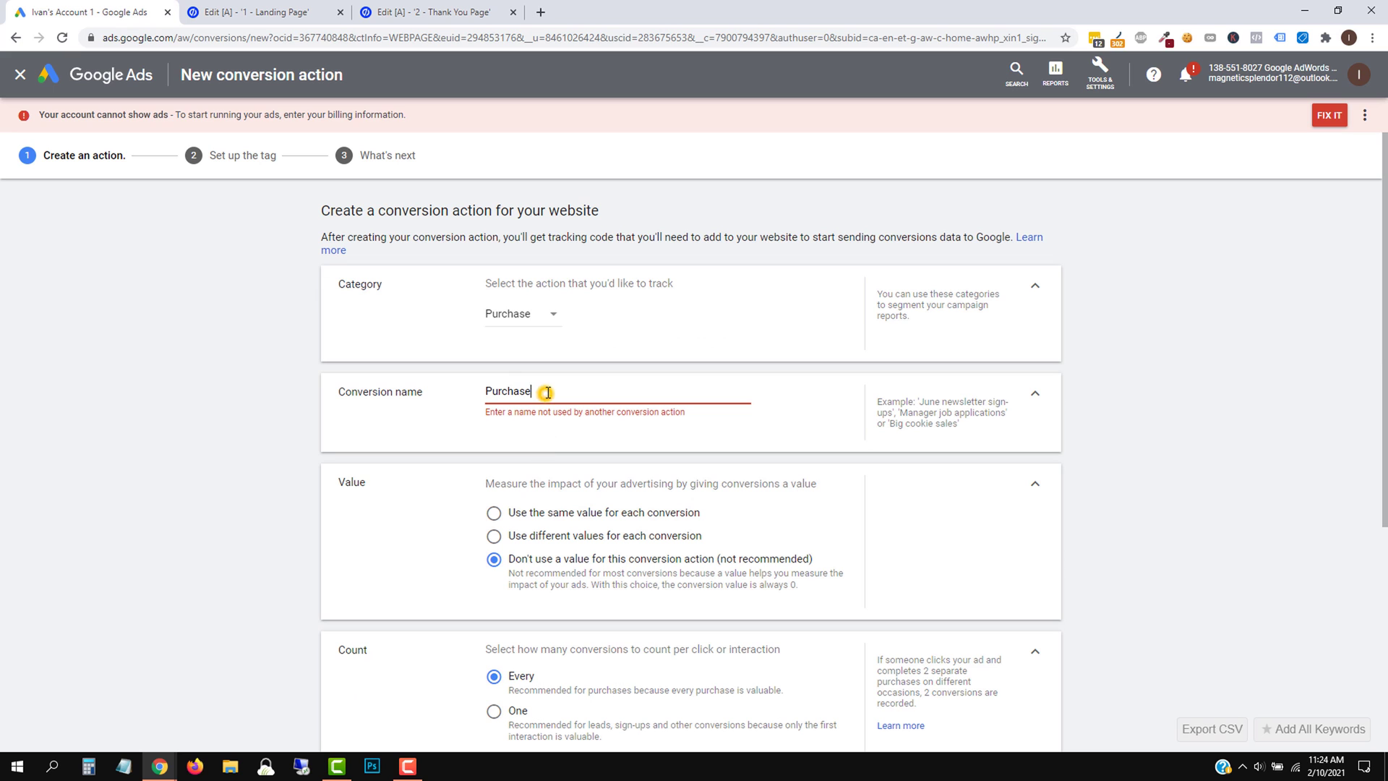
text(test)
scroll(358, 511, down, 5)
click(376, 684)
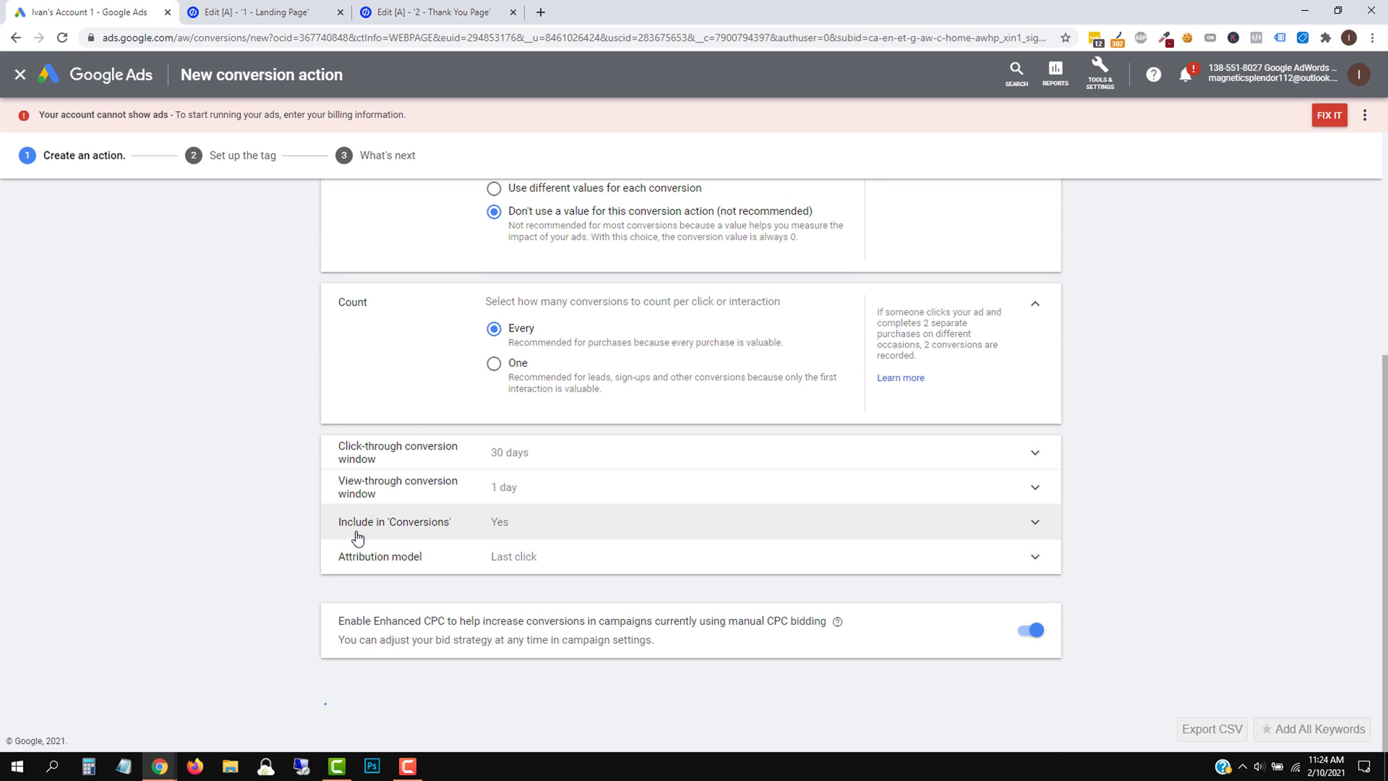
Choose to install the tag yourself and scroll to the Purchase event snippet.
click(521, 310)
scroll(783, 611, down, 10)
scroll(595, 634, down, 1)
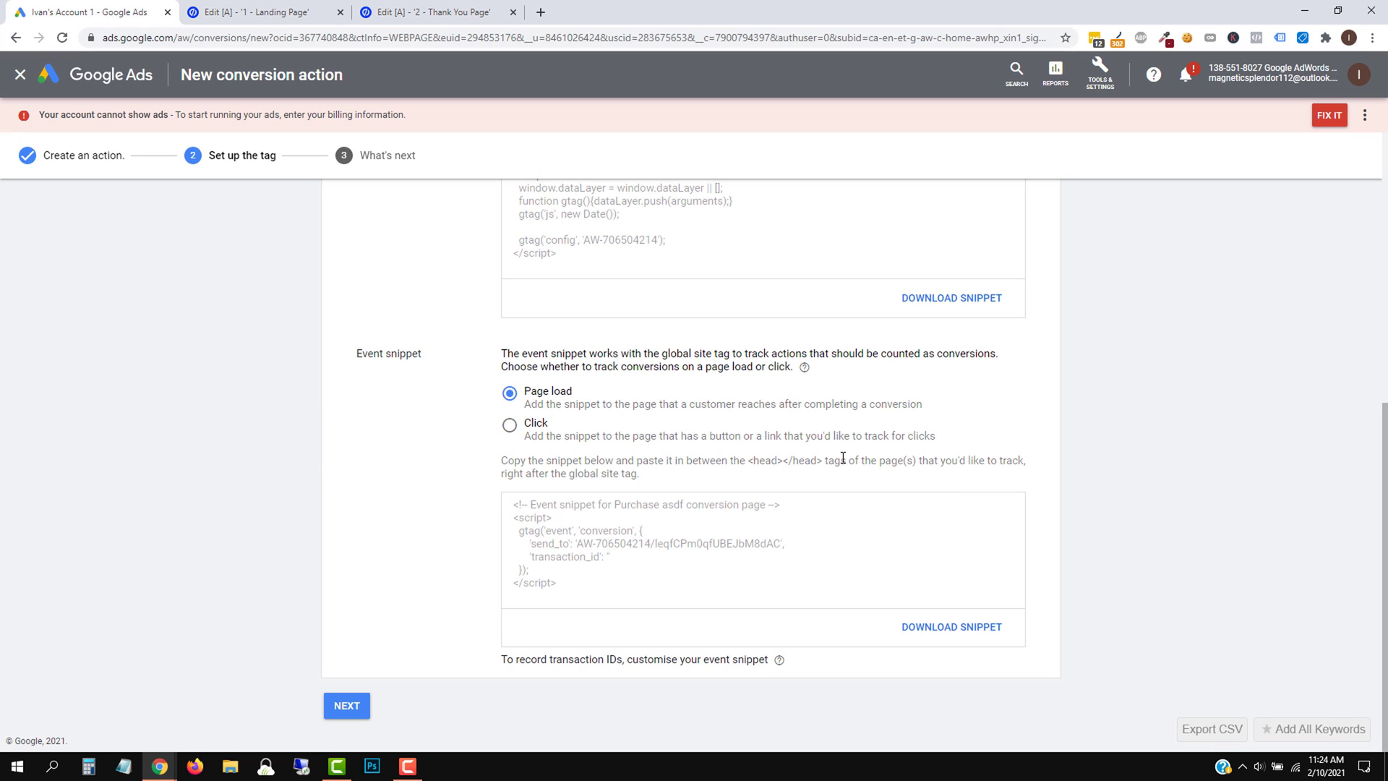
Select the Purchase asdf event snippet, then complete its tag setup with Next and Done.
click(580, 572)
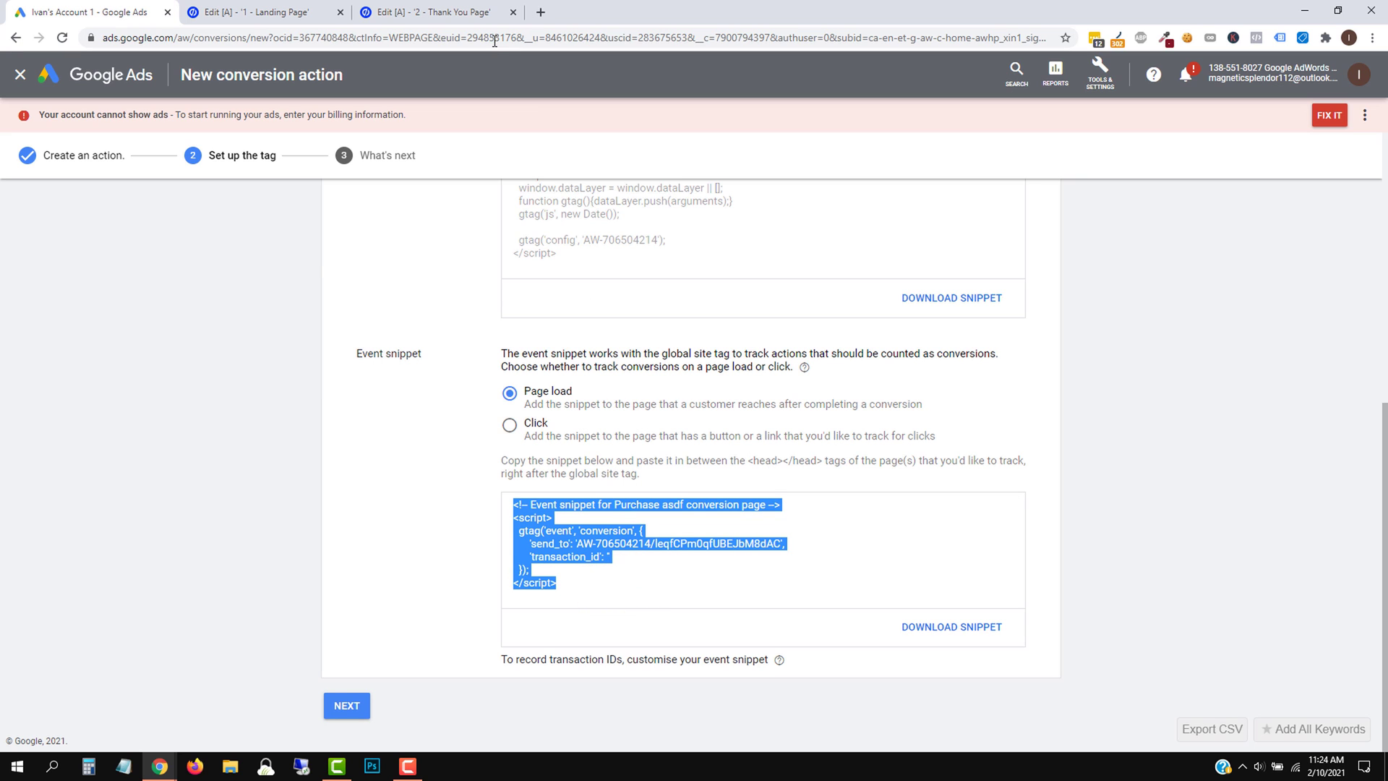
click(463, 12)
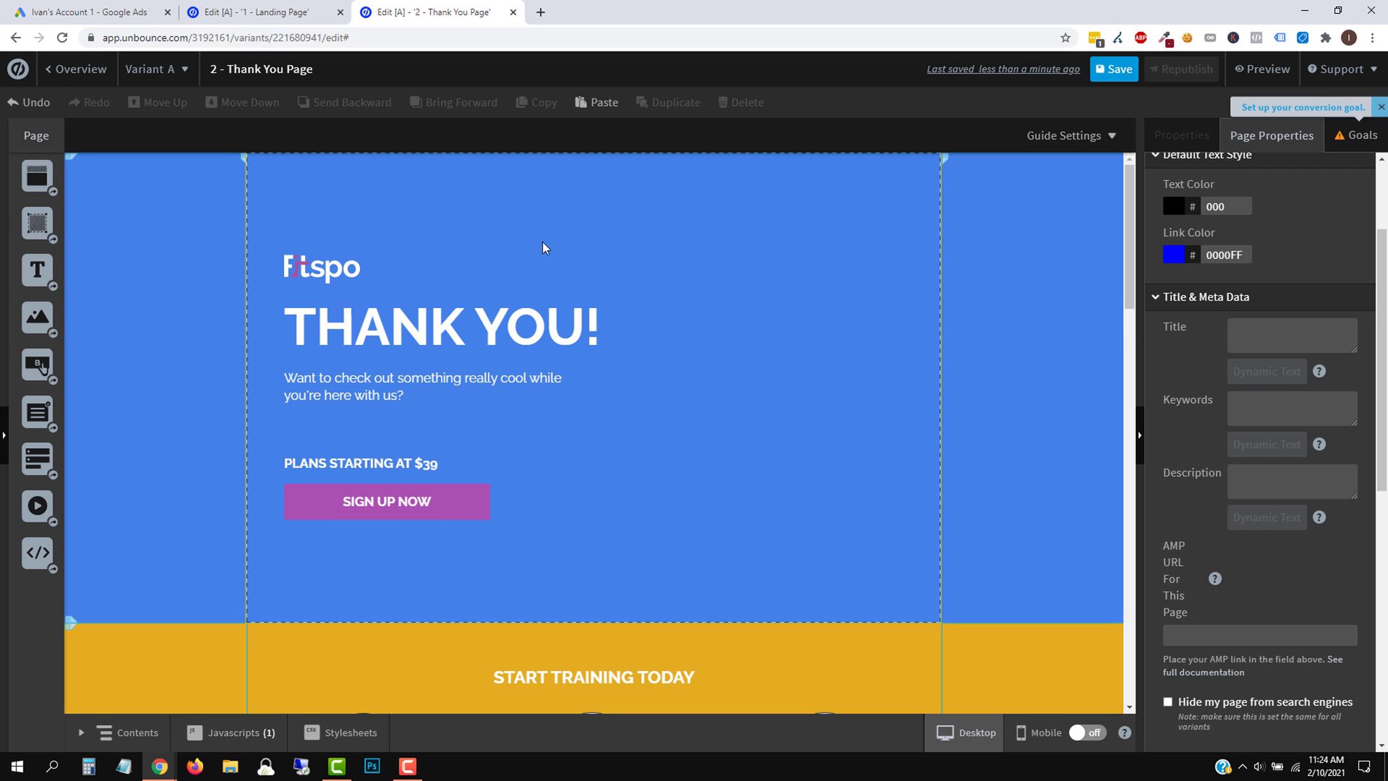
click(92, 12)
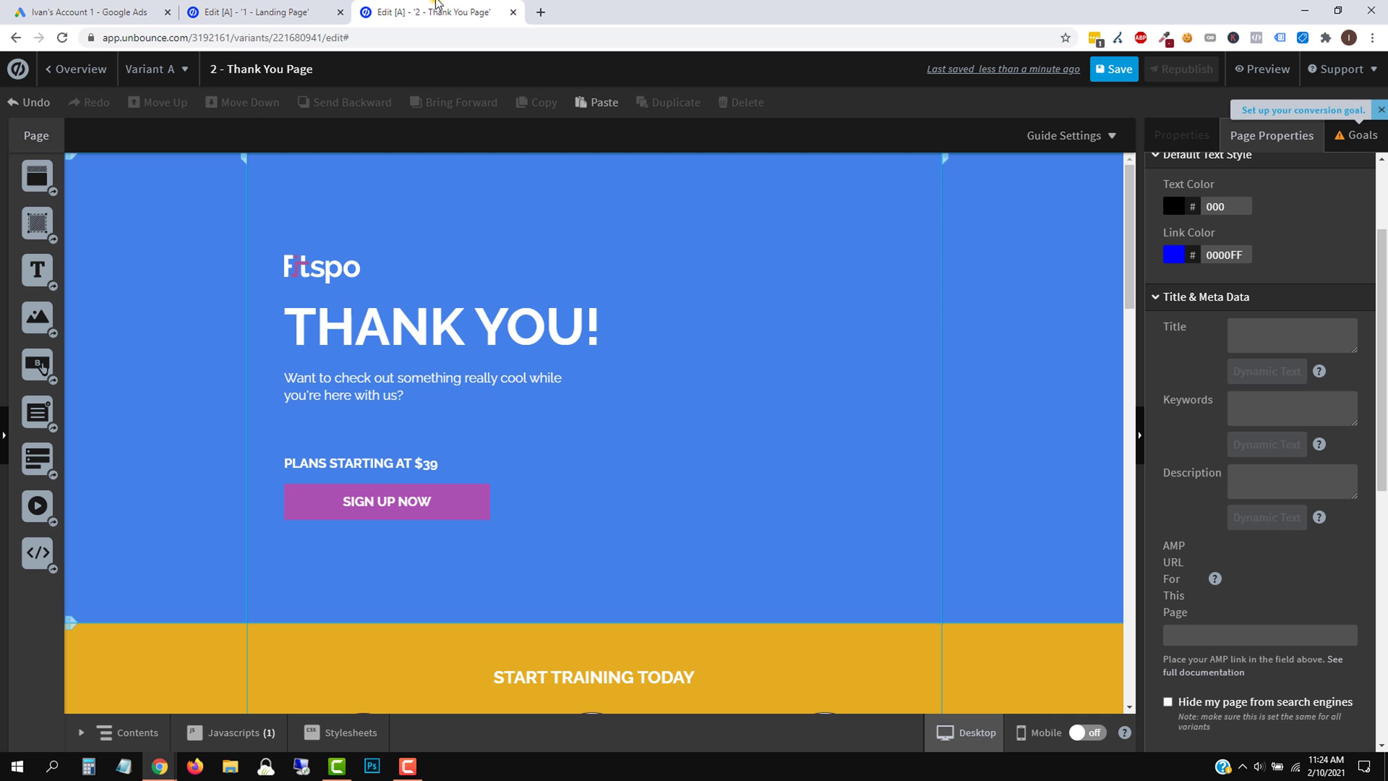
click(434, 13)
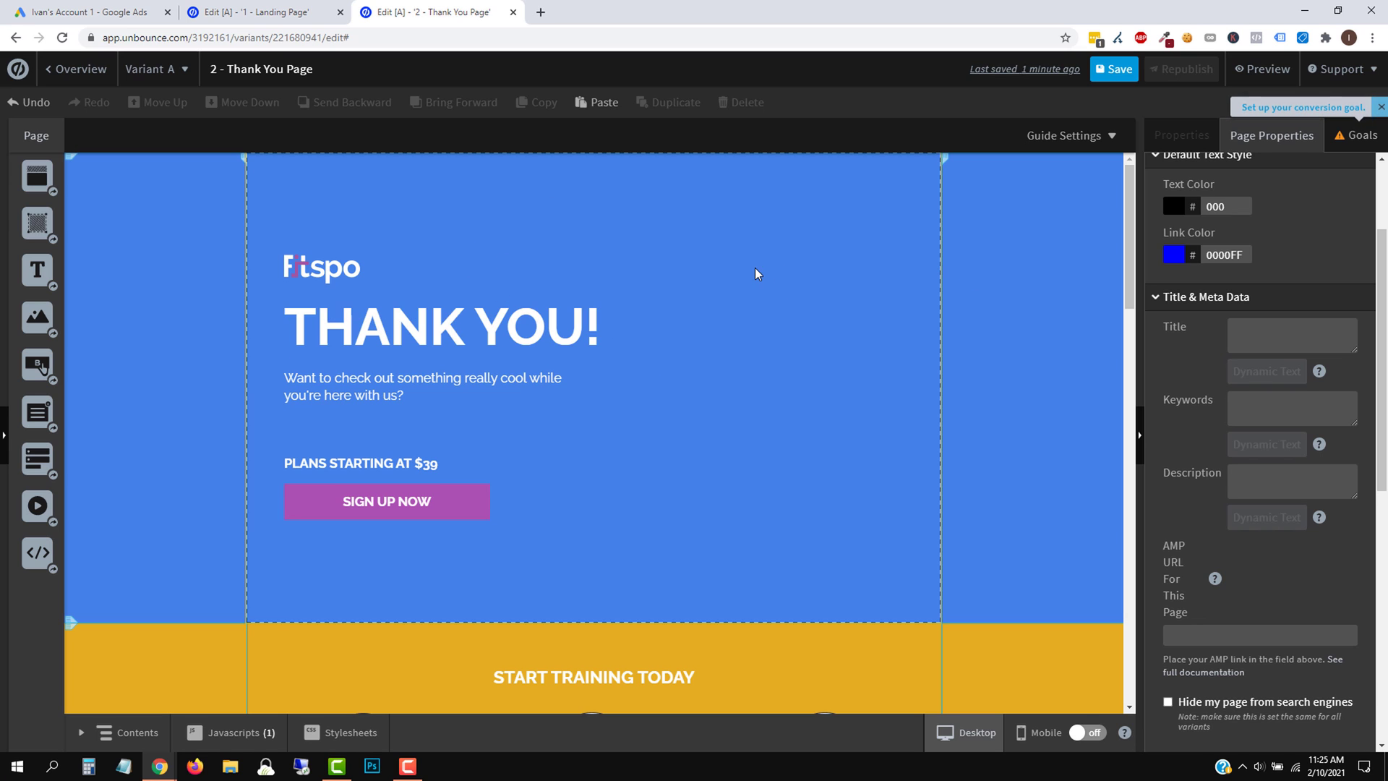
click(125, 10)
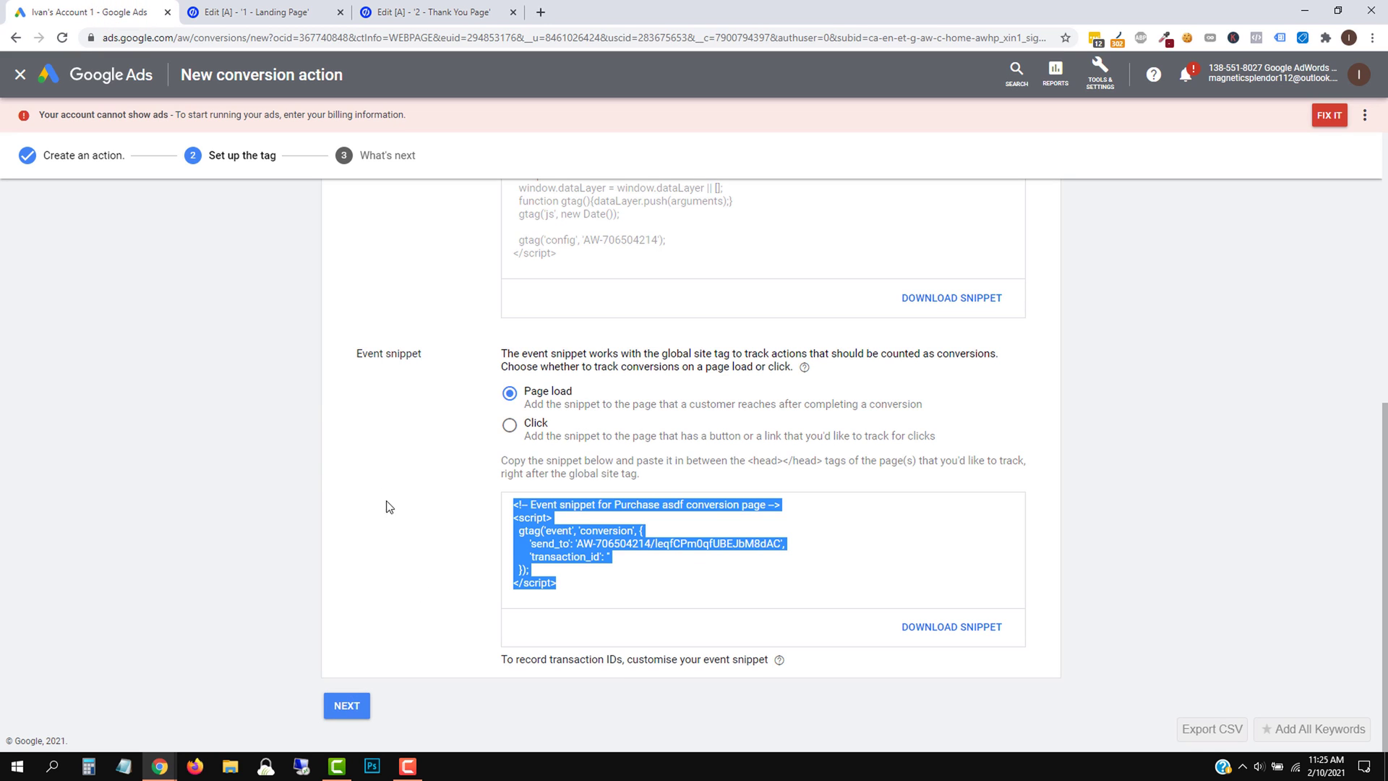
click(350, 707)
click(358, 412)
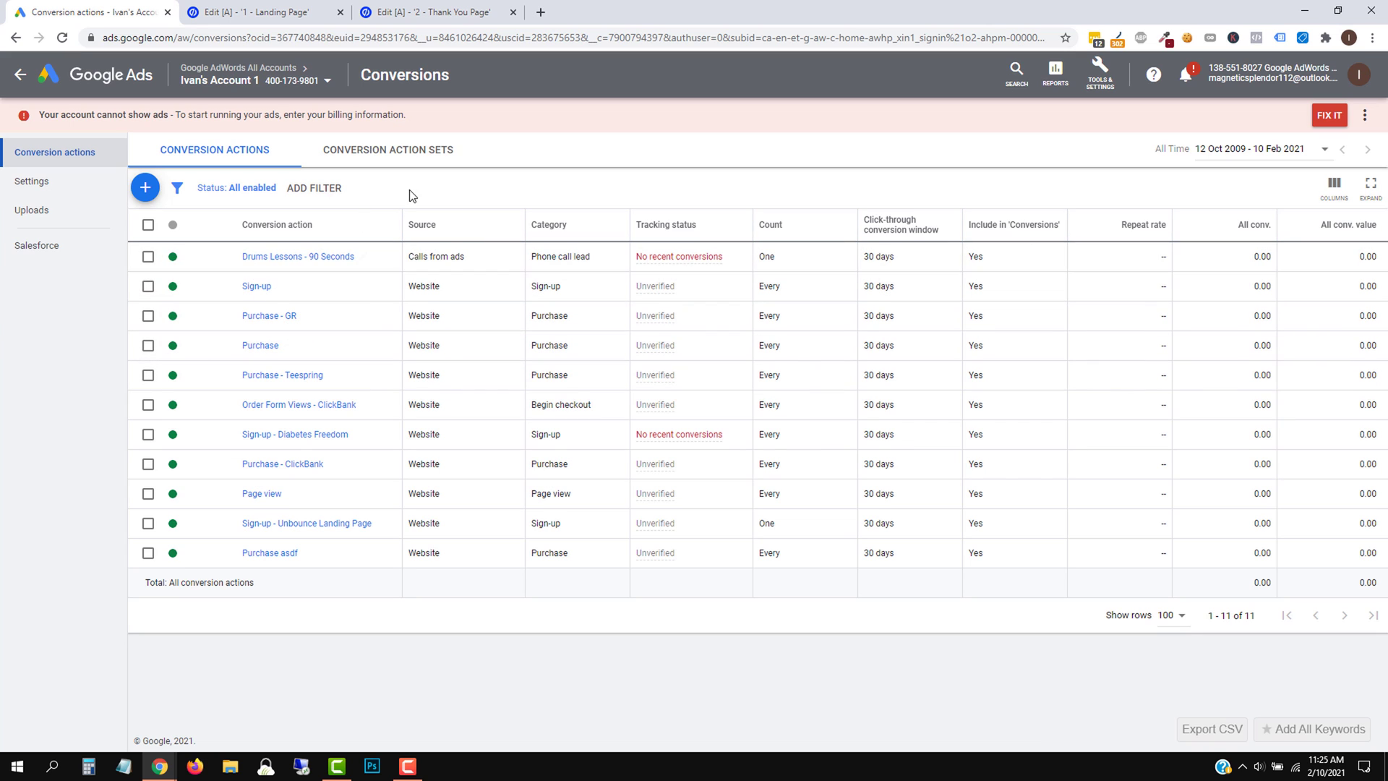
Go back to All campaigns and open the Segment menu above the campaigns table.
click(23, 78)
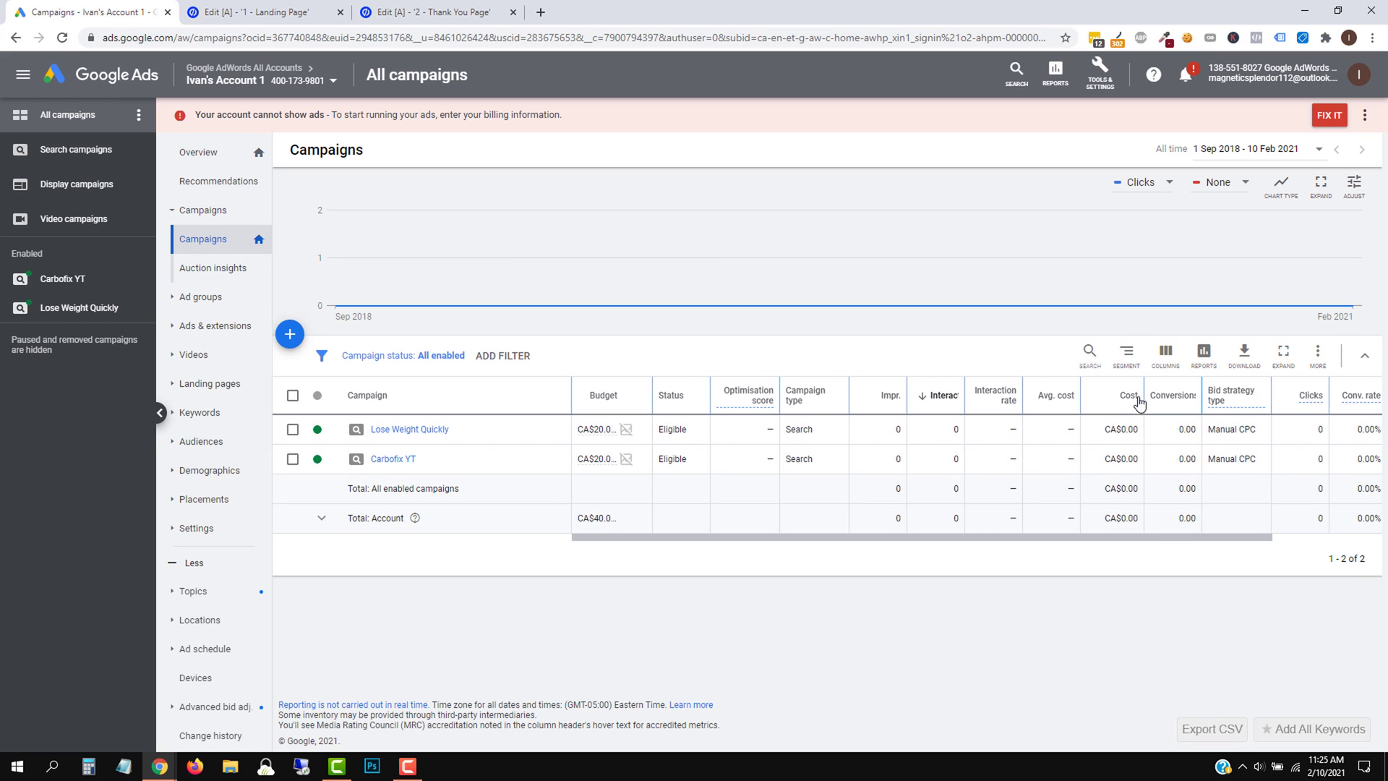
click(434, 12)
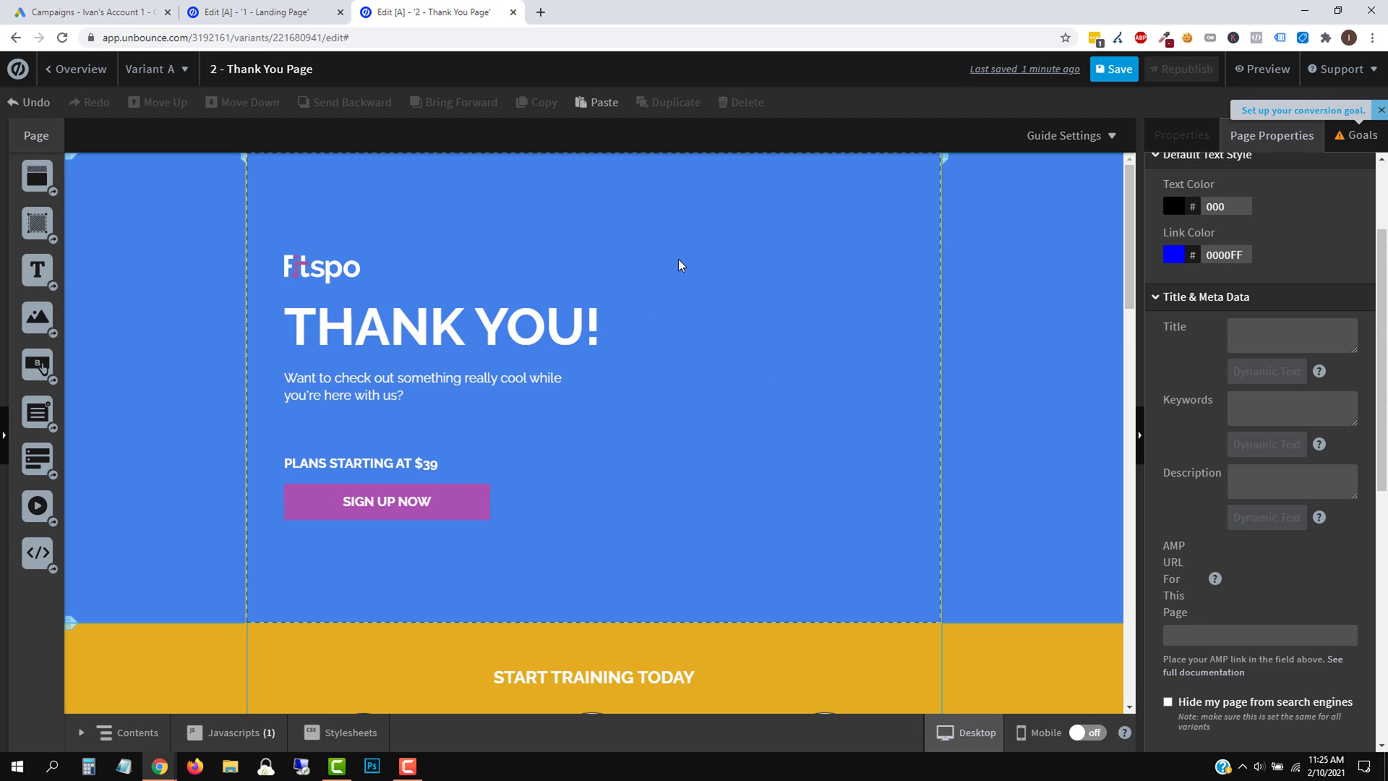
click(114, 9)
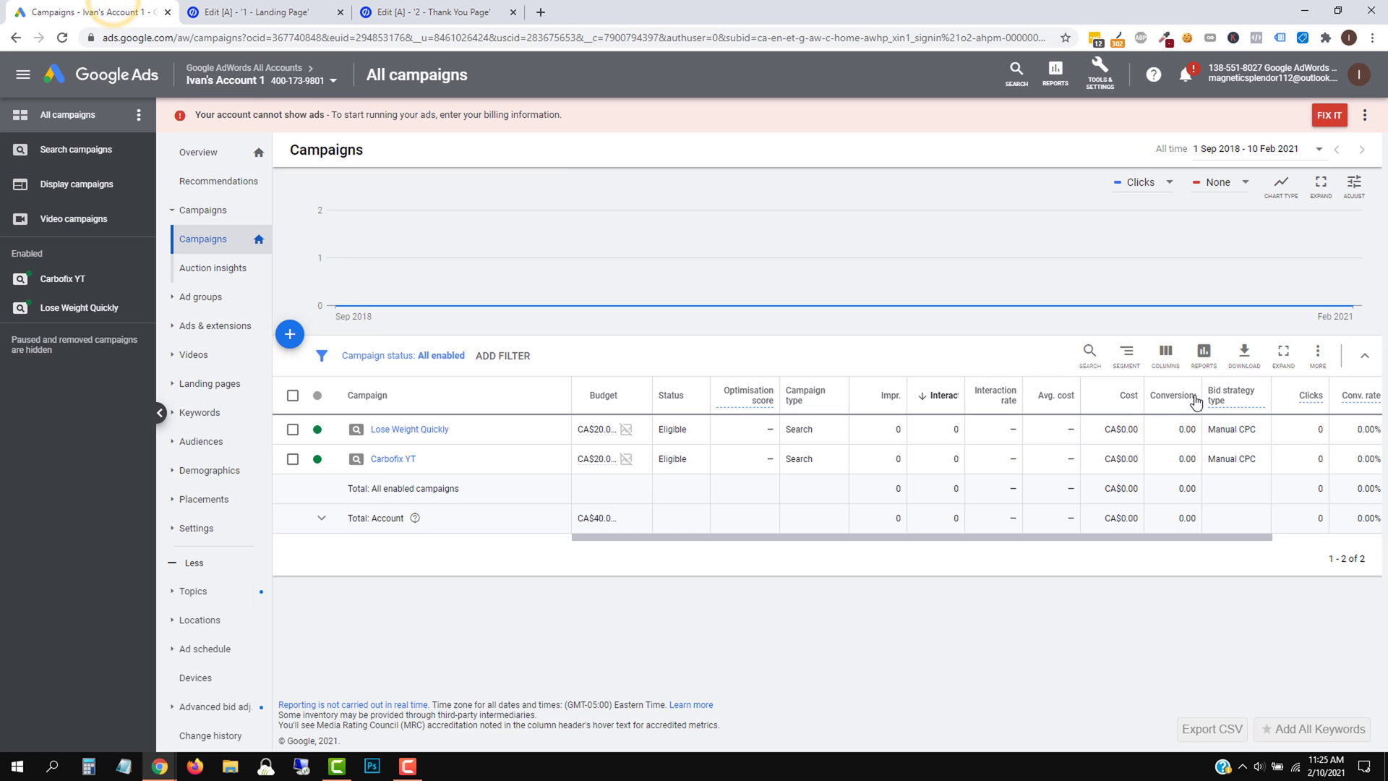
click(1129, 356)
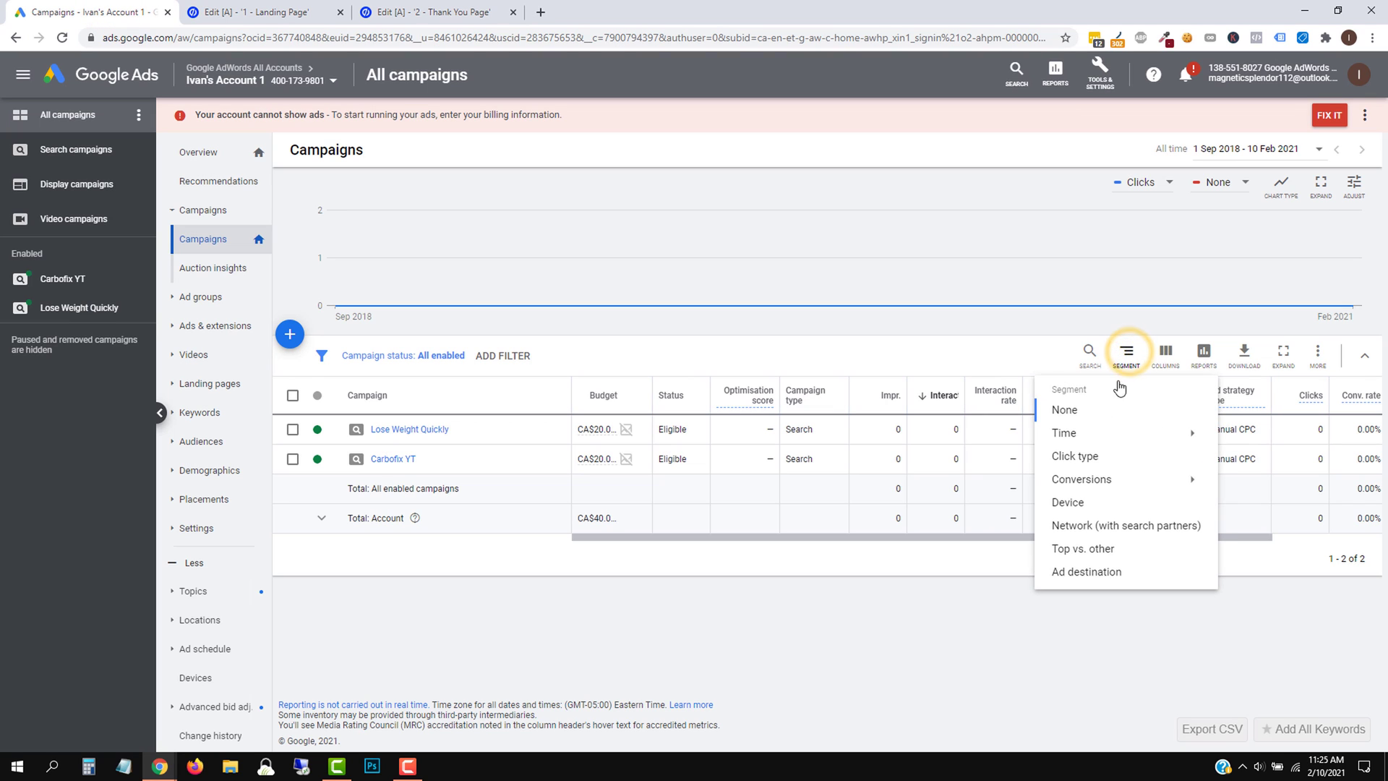
Segment the All campaigns table by Conversions > Conversion action.
click(1098, 477)
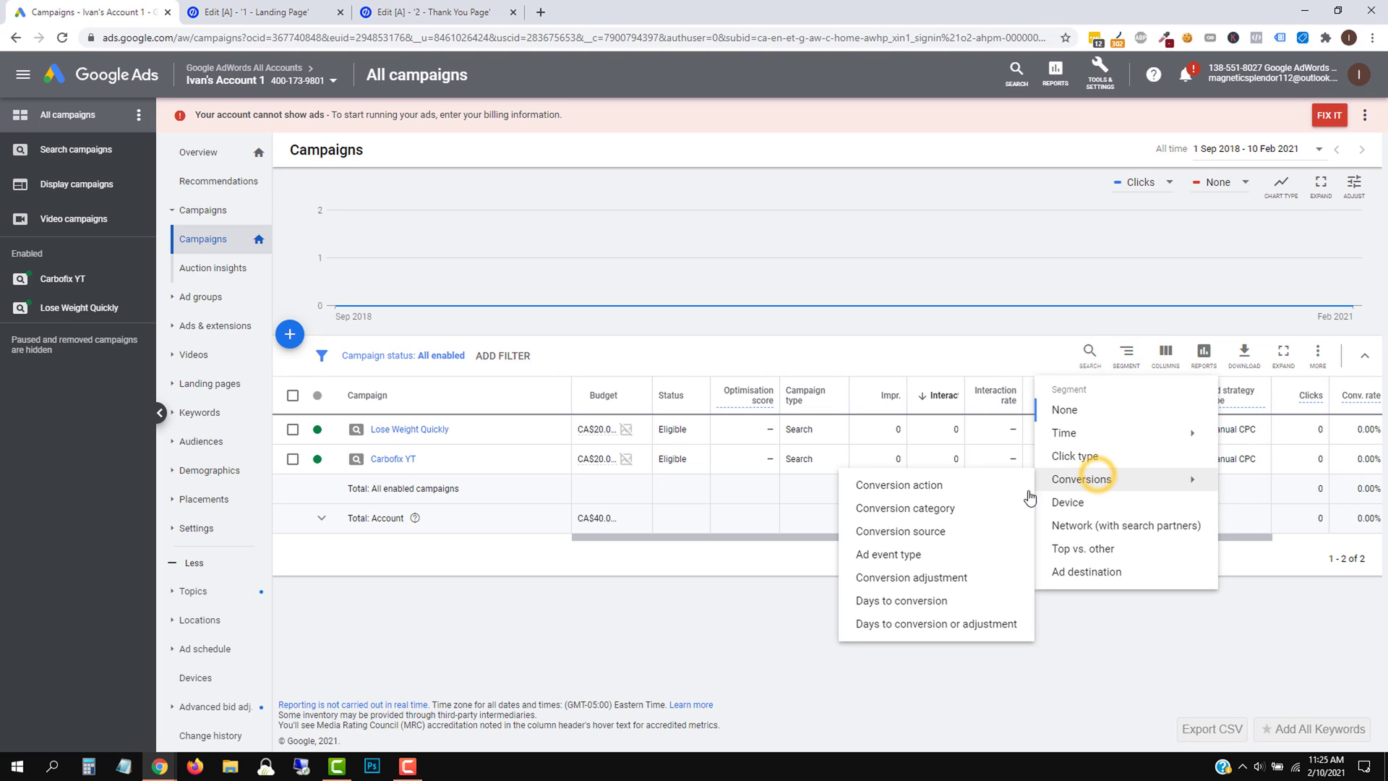
click(905, 486)
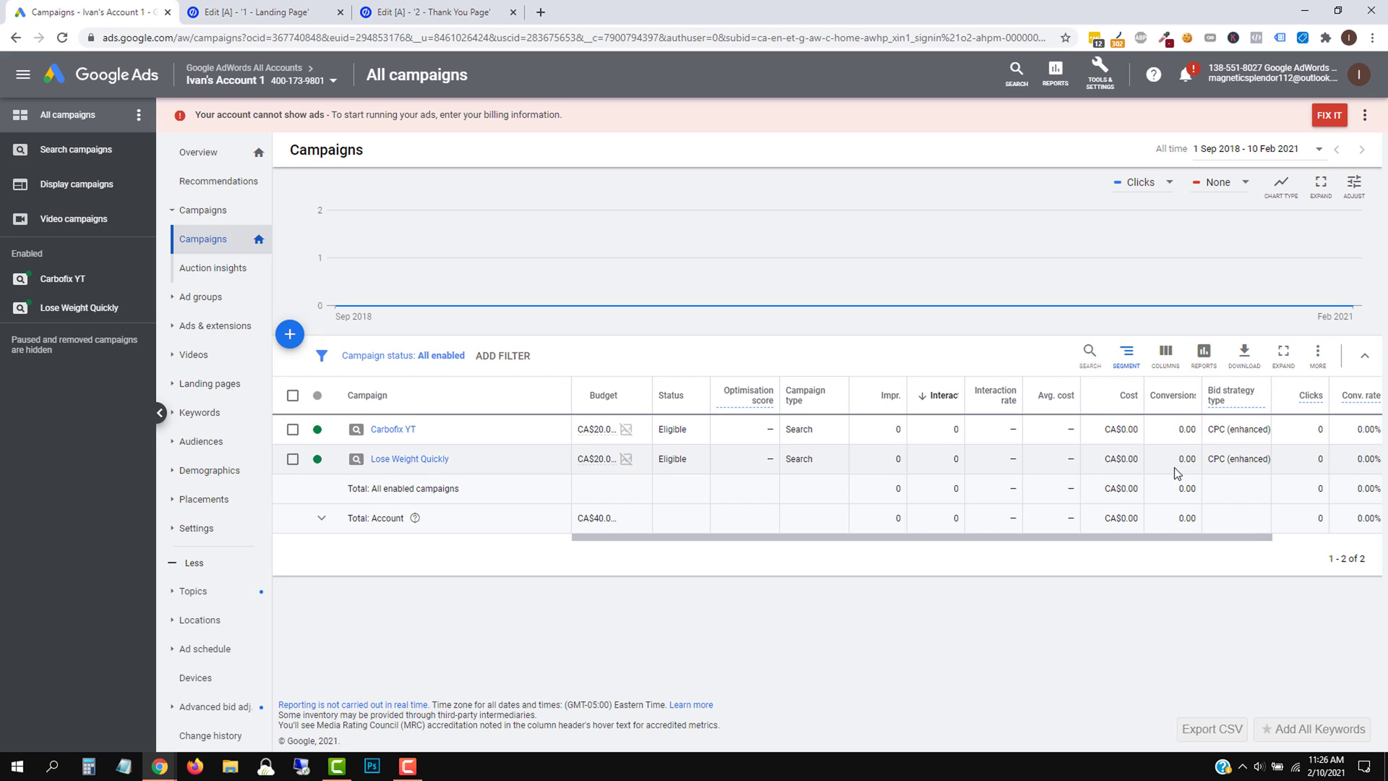
Browse the Conversions columns in Modify columns, then open the Search Keywords list.
click(1167, 354)
click(1161, 395)
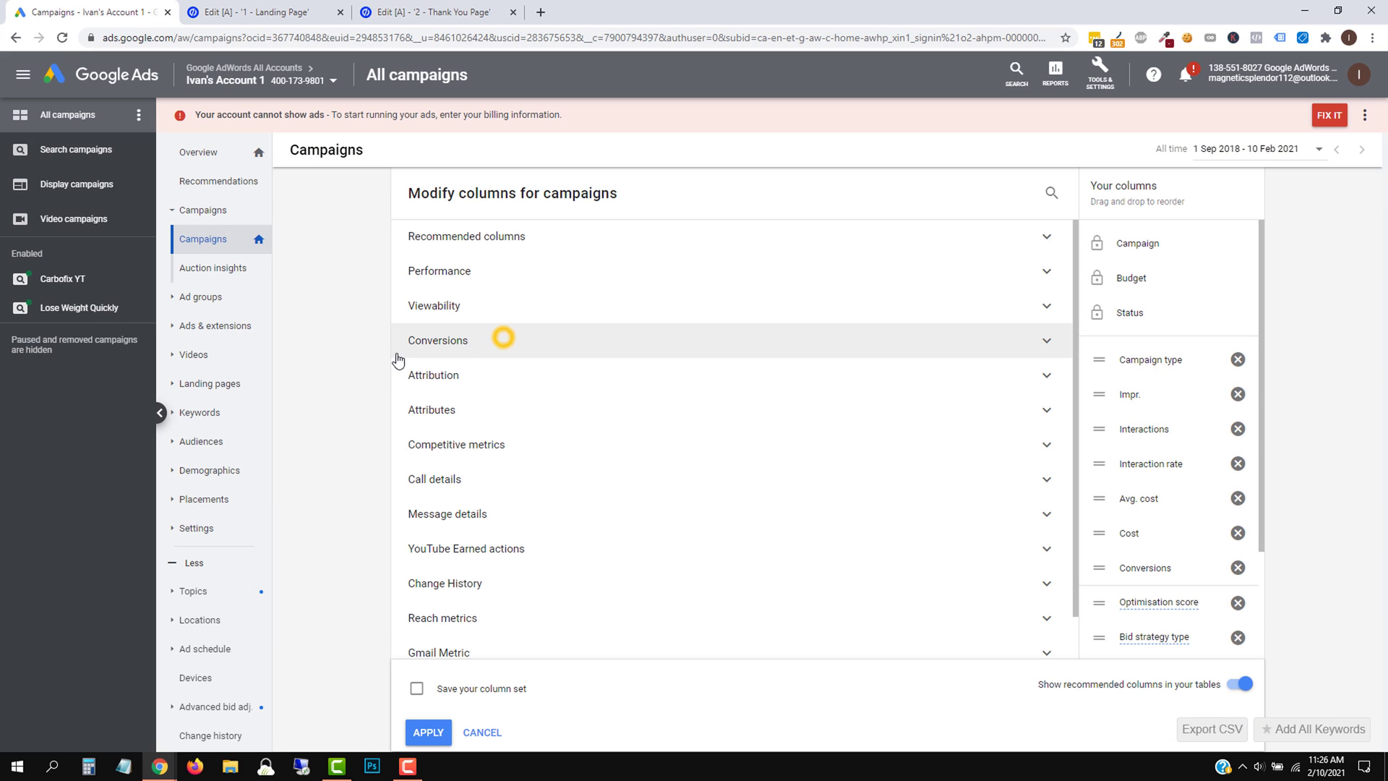
click(504, 338)
scroll(465, 362, down, 1)
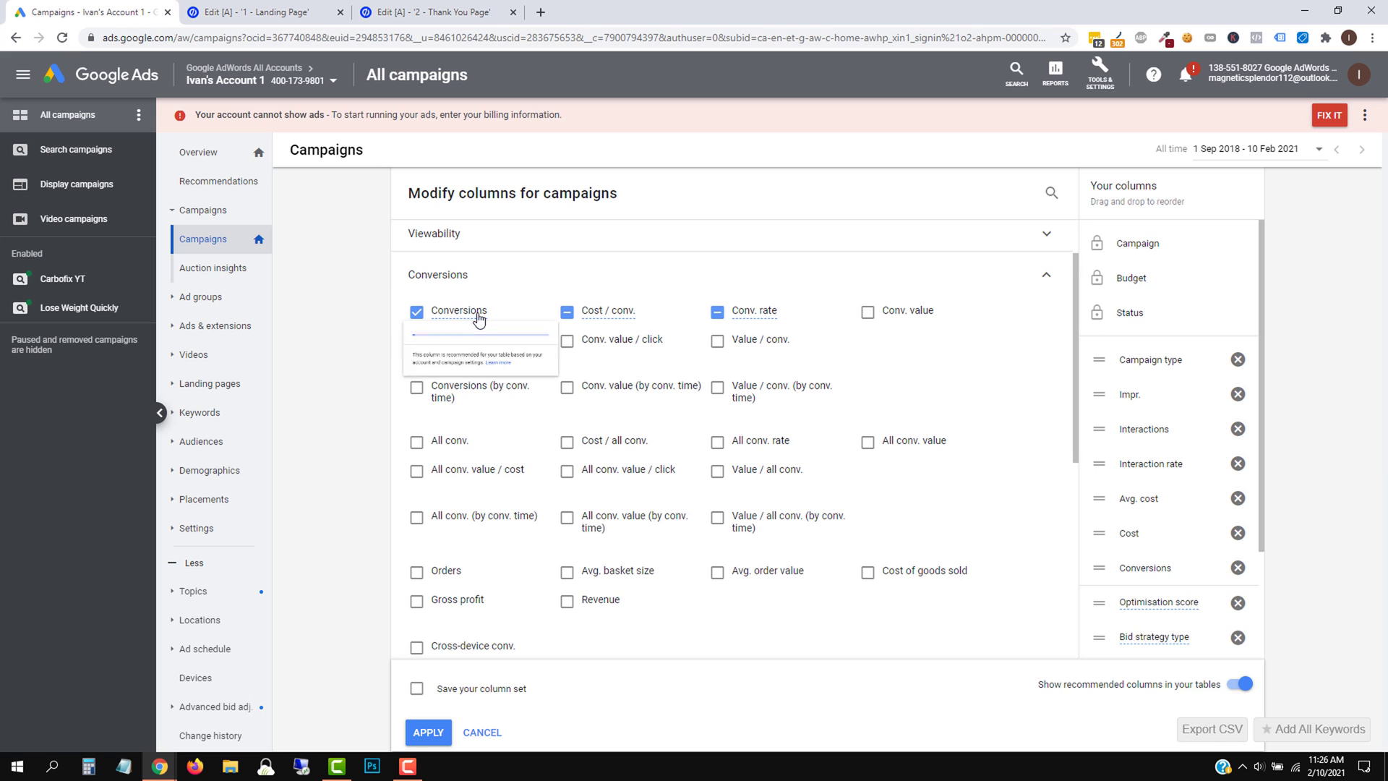
click(204, 303)
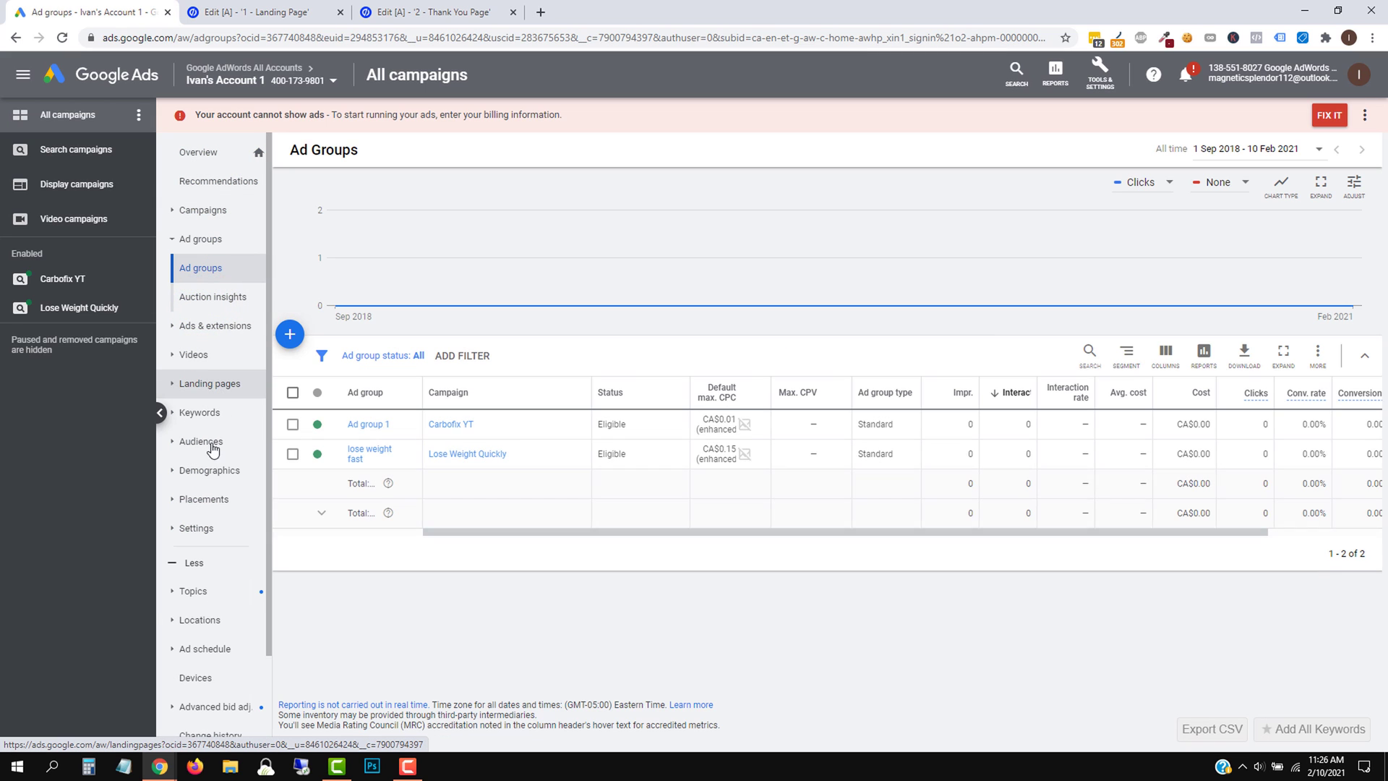
click(199, 412)
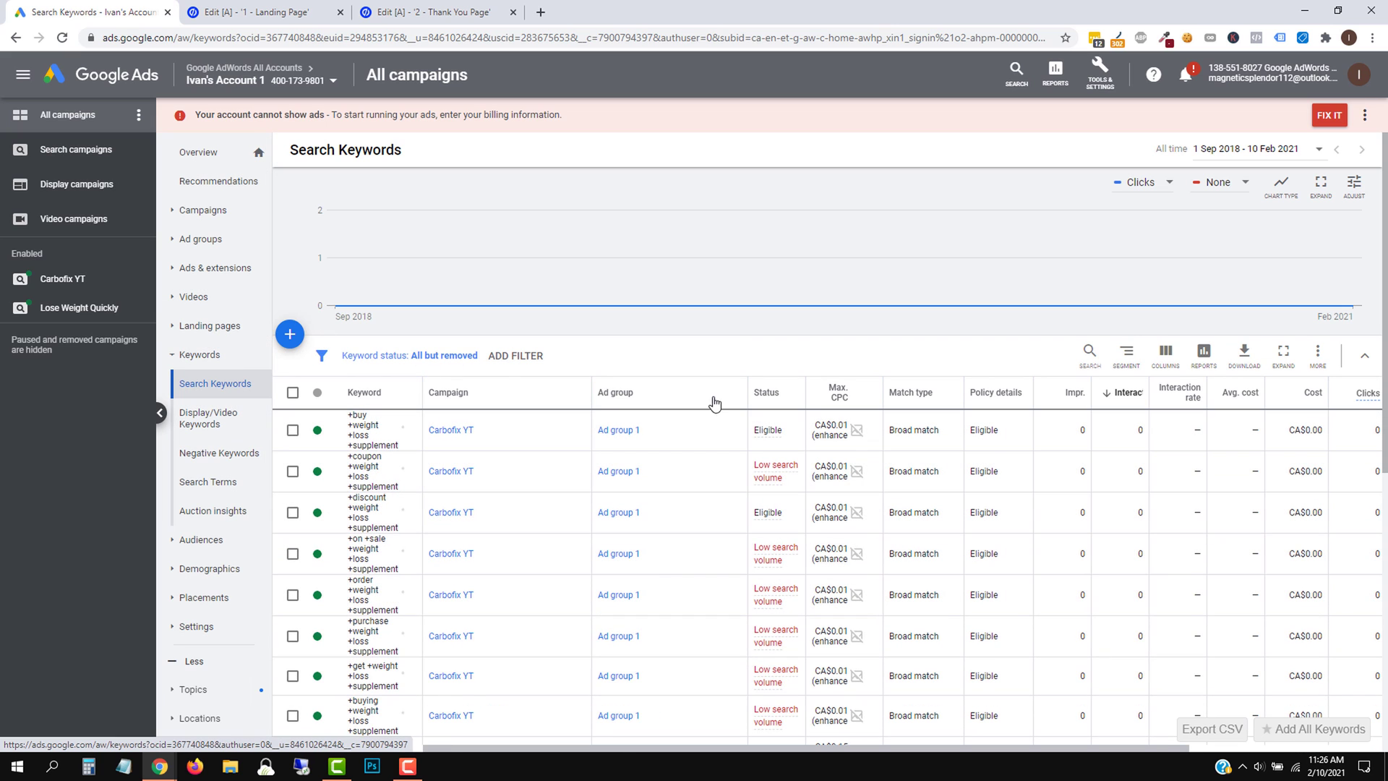
Review the keywords table's conversion columns, cancel without changes, and return to the Unbounce variant A editor.
click(1165, 352)
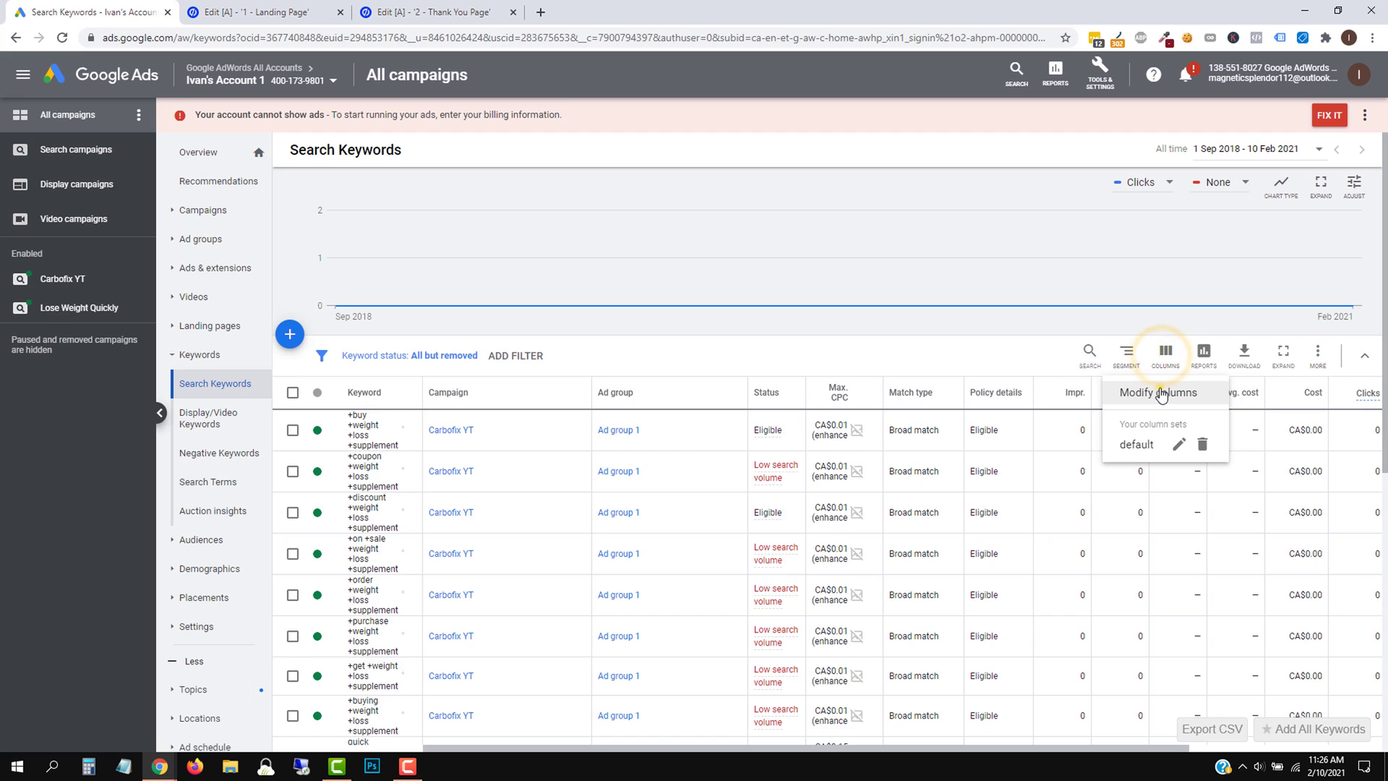
click(1159, 393)
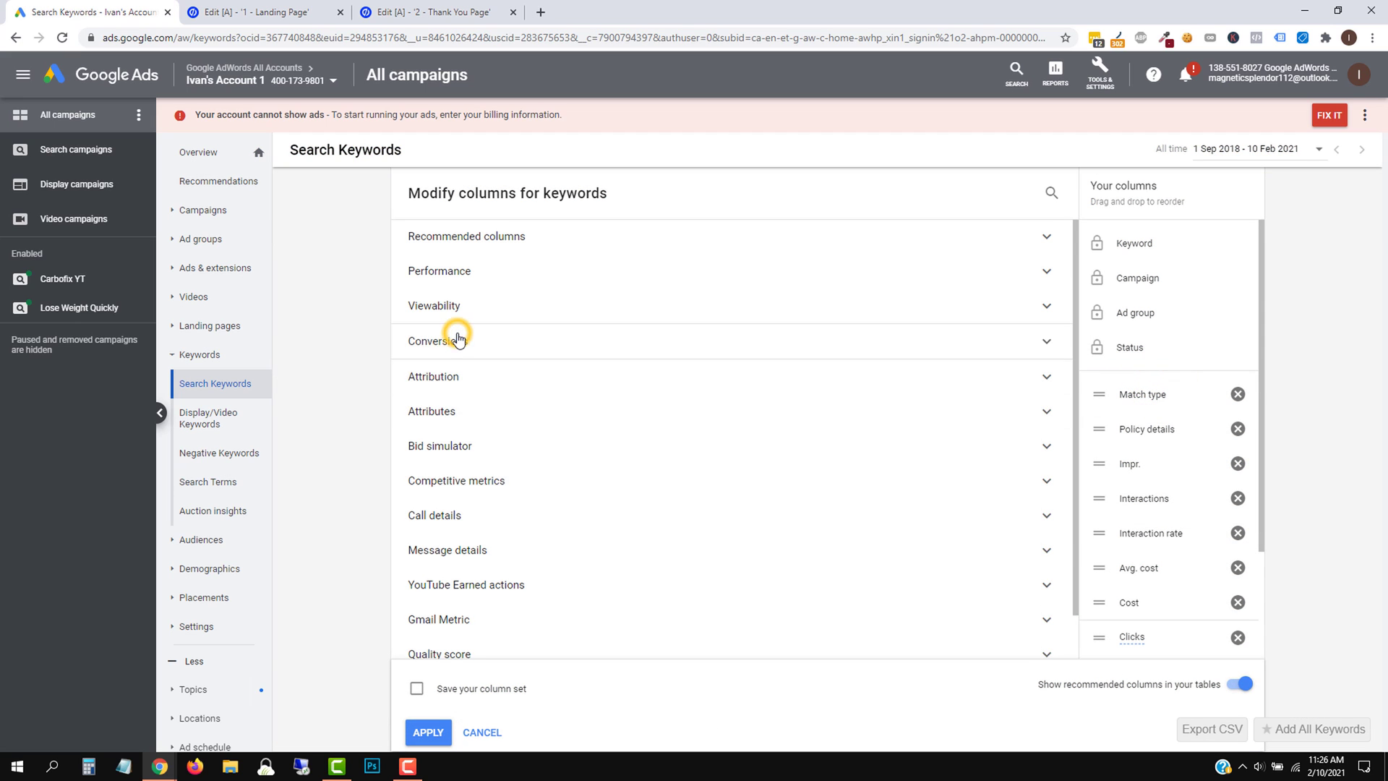
click(457, 340)
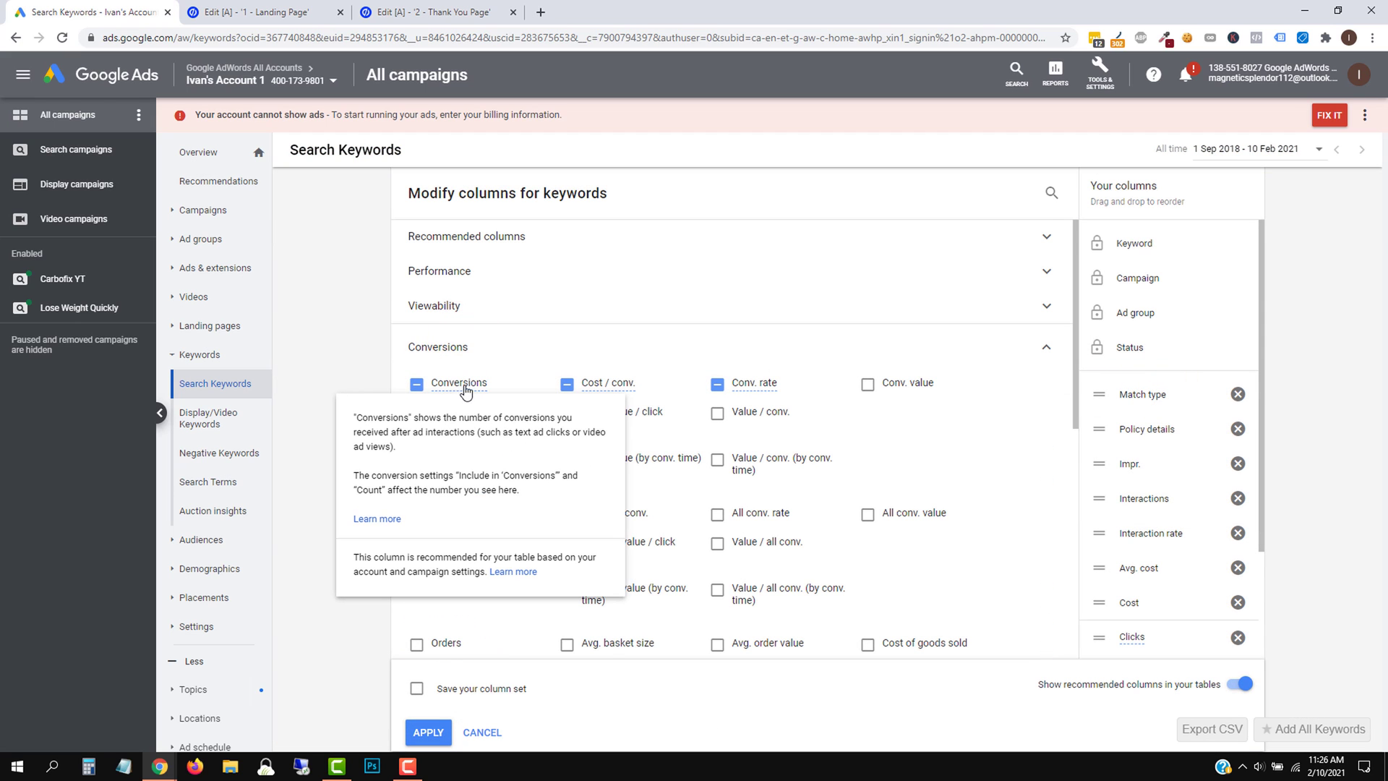
click(480, 732)
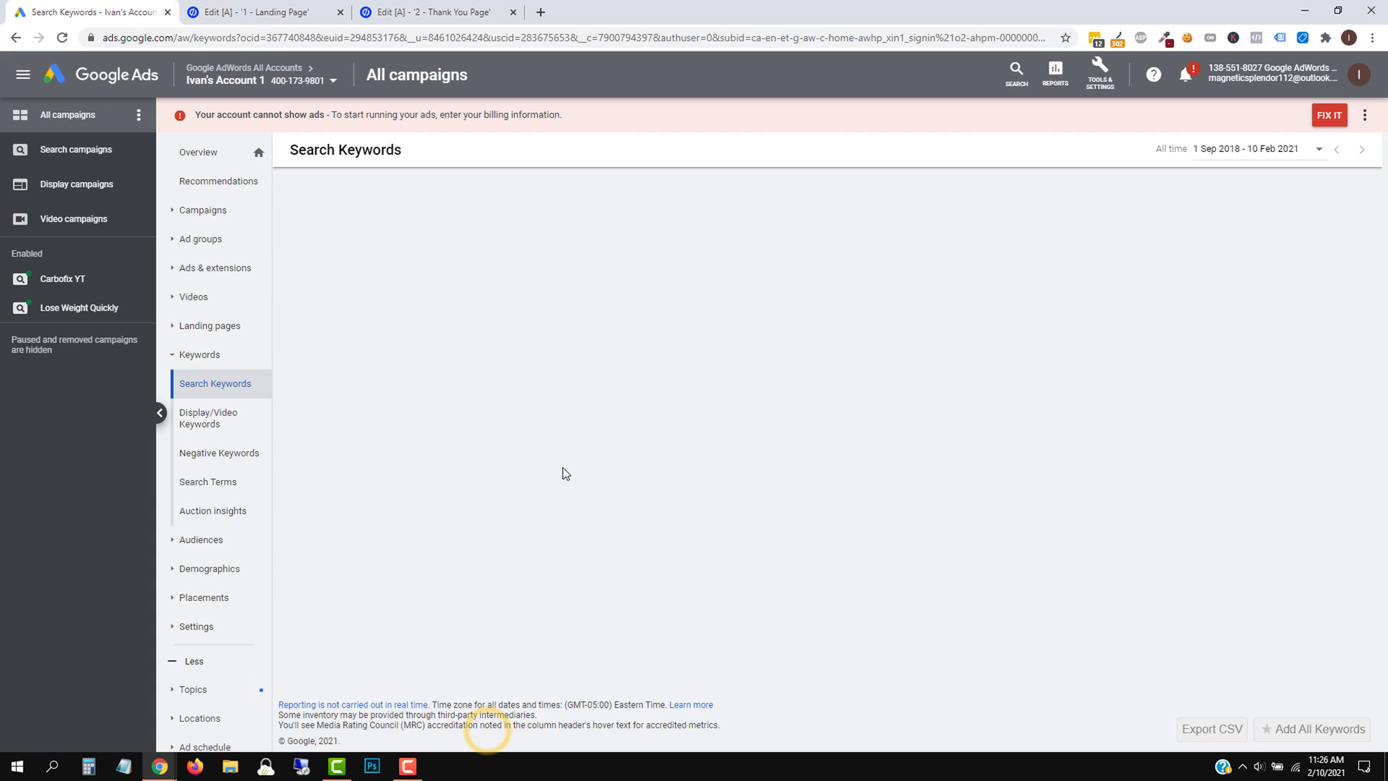
click(249, 12)
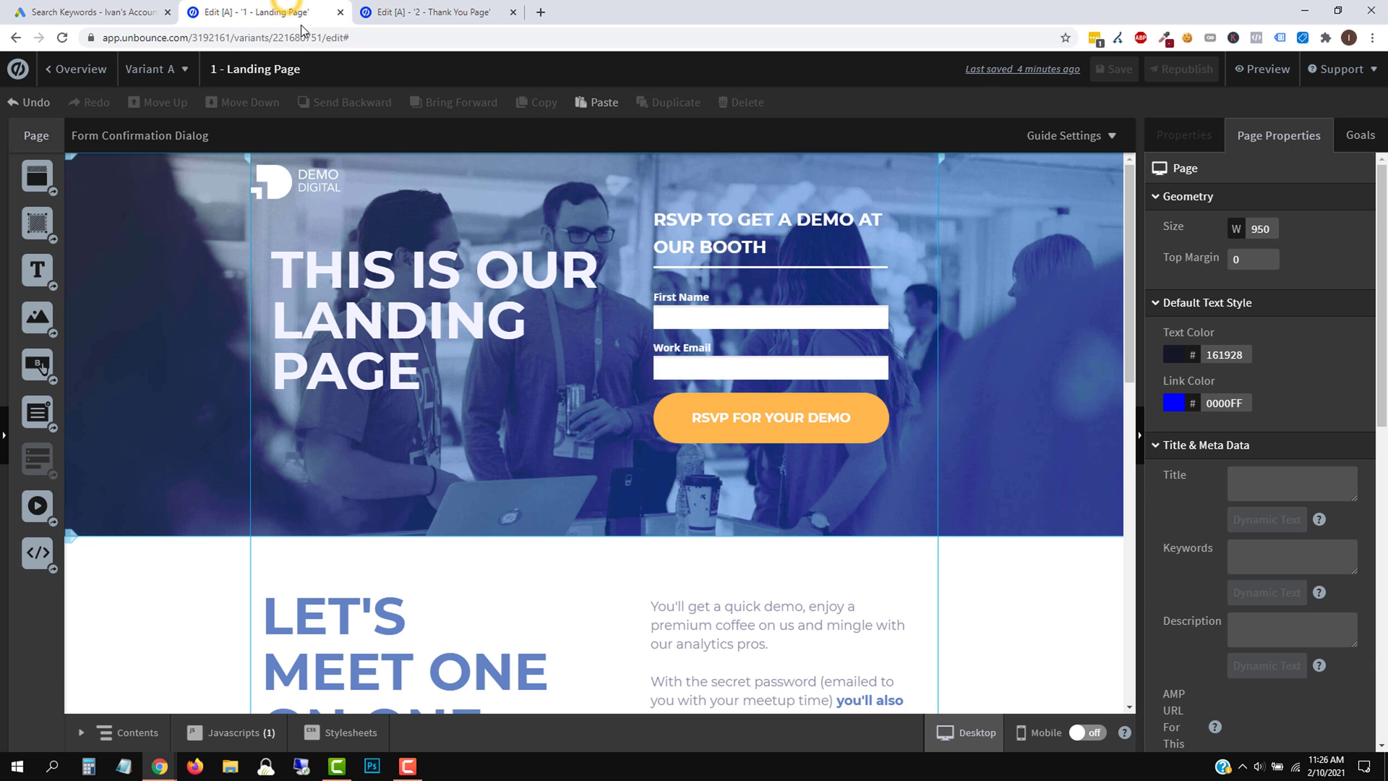
Save the Thank You page in Unbounce and republish it.
click(71, 71)
click(434, 12)
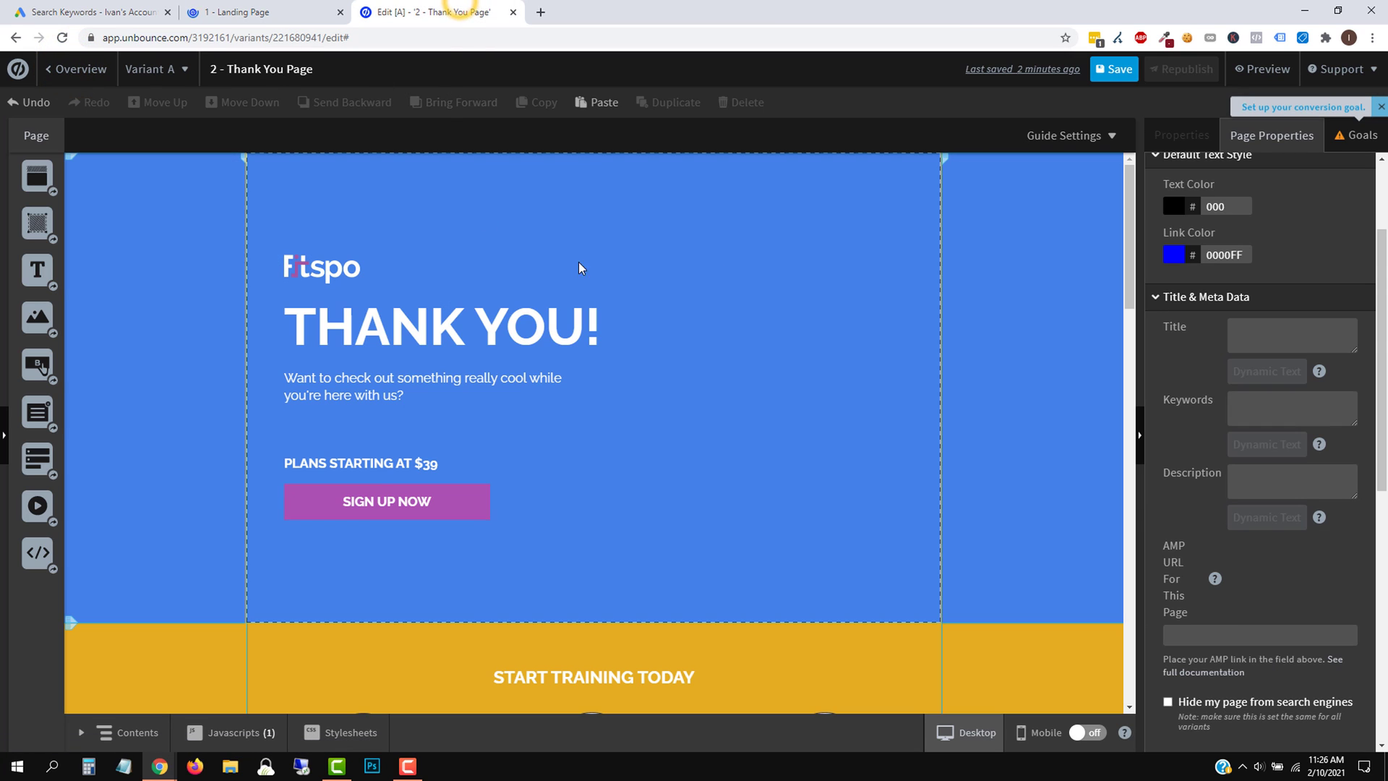
click(1120, 79)
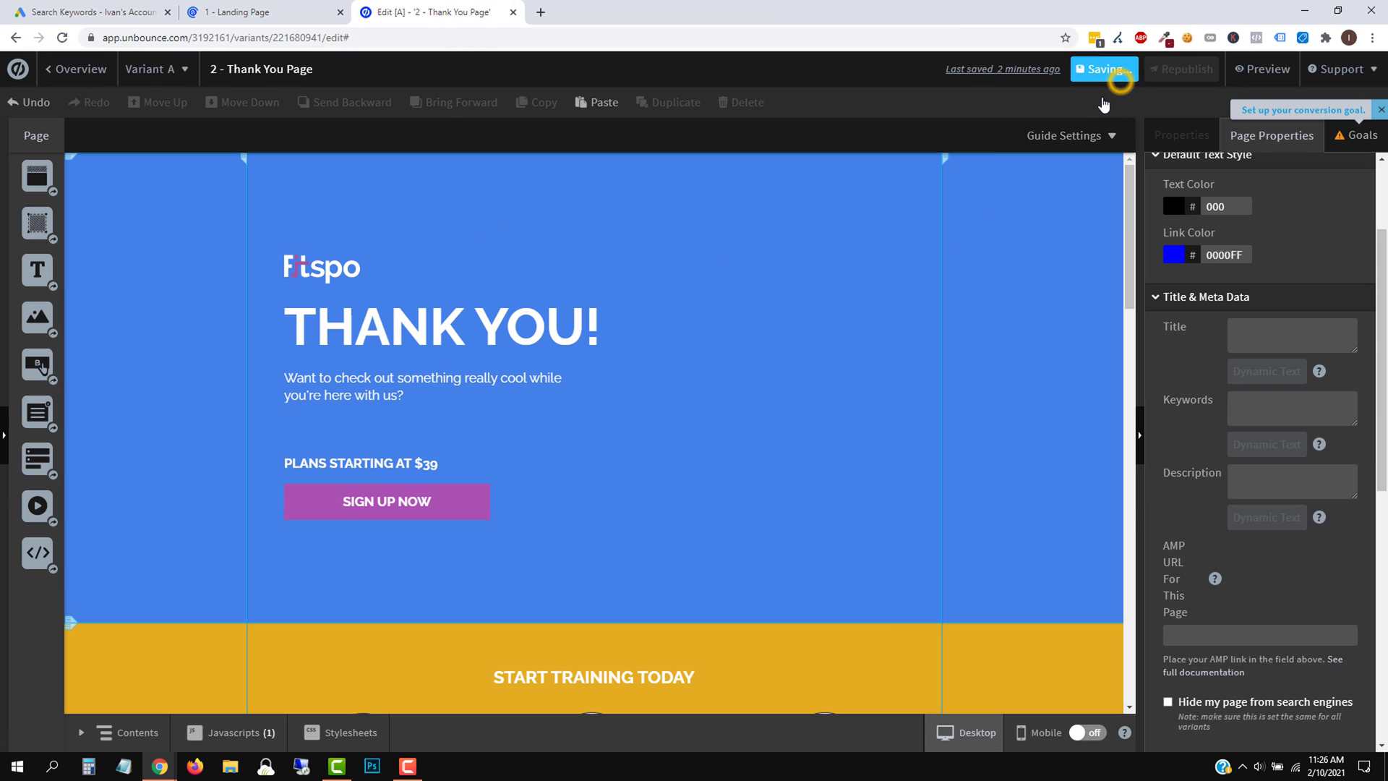
click(1176, 71)
click(825, 579)
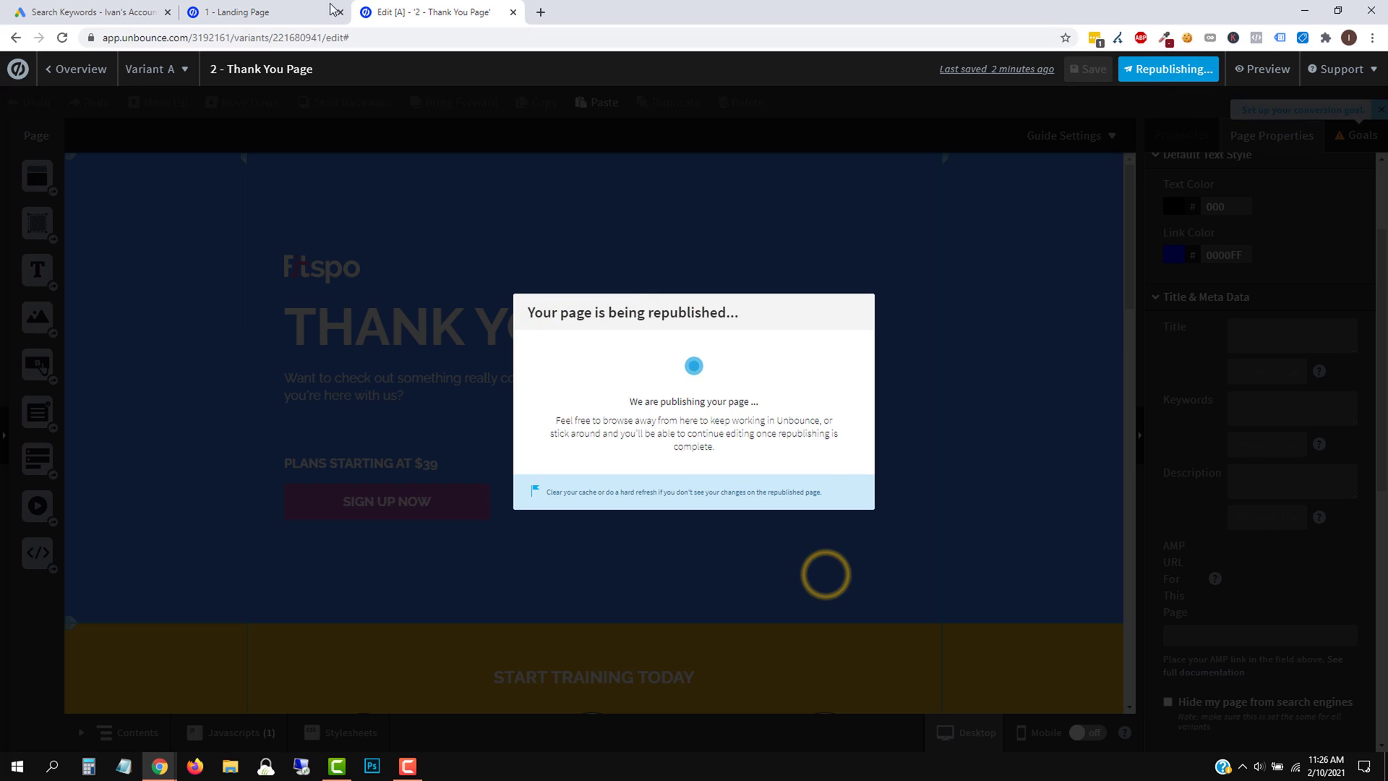
Open the live landing page from the overview in its own browser tab.
click(304, 12)
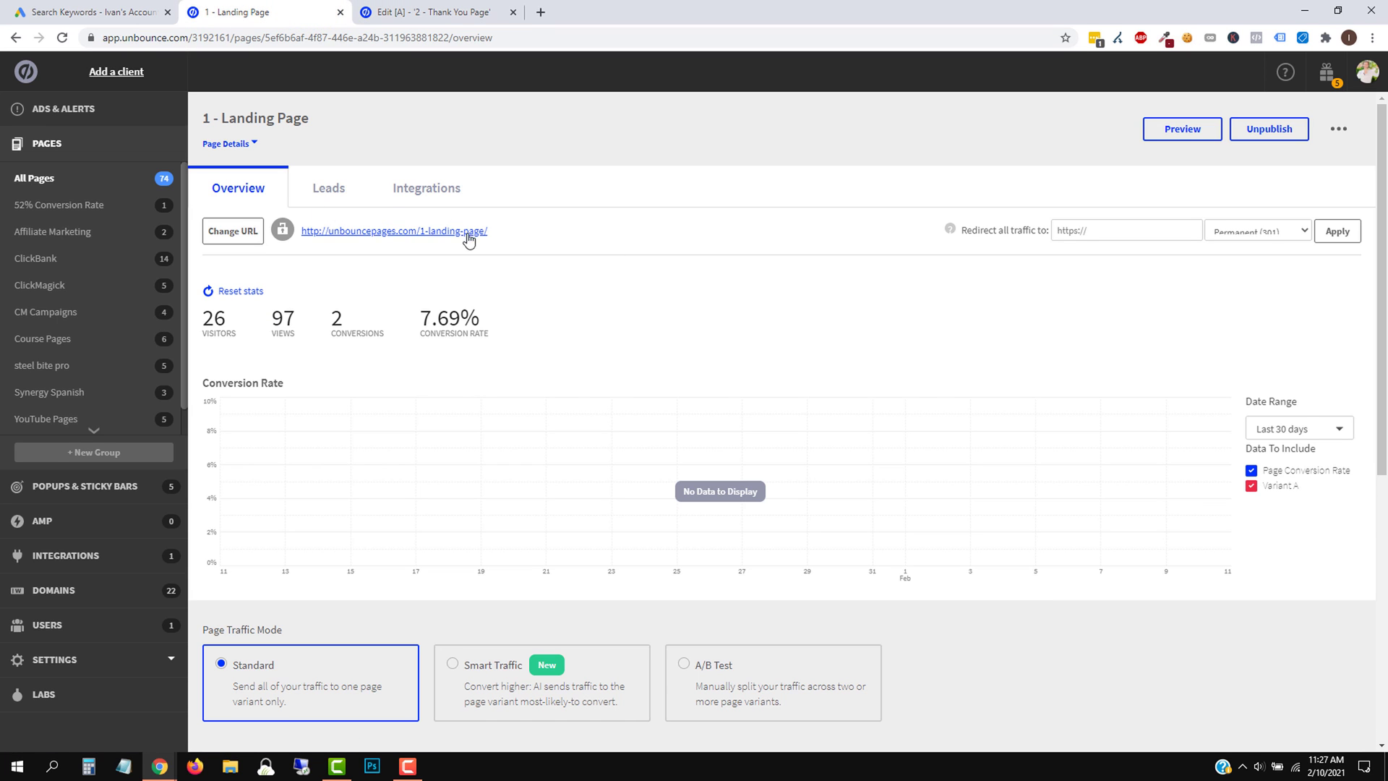
right_click(397, 236)
click(424, 241)
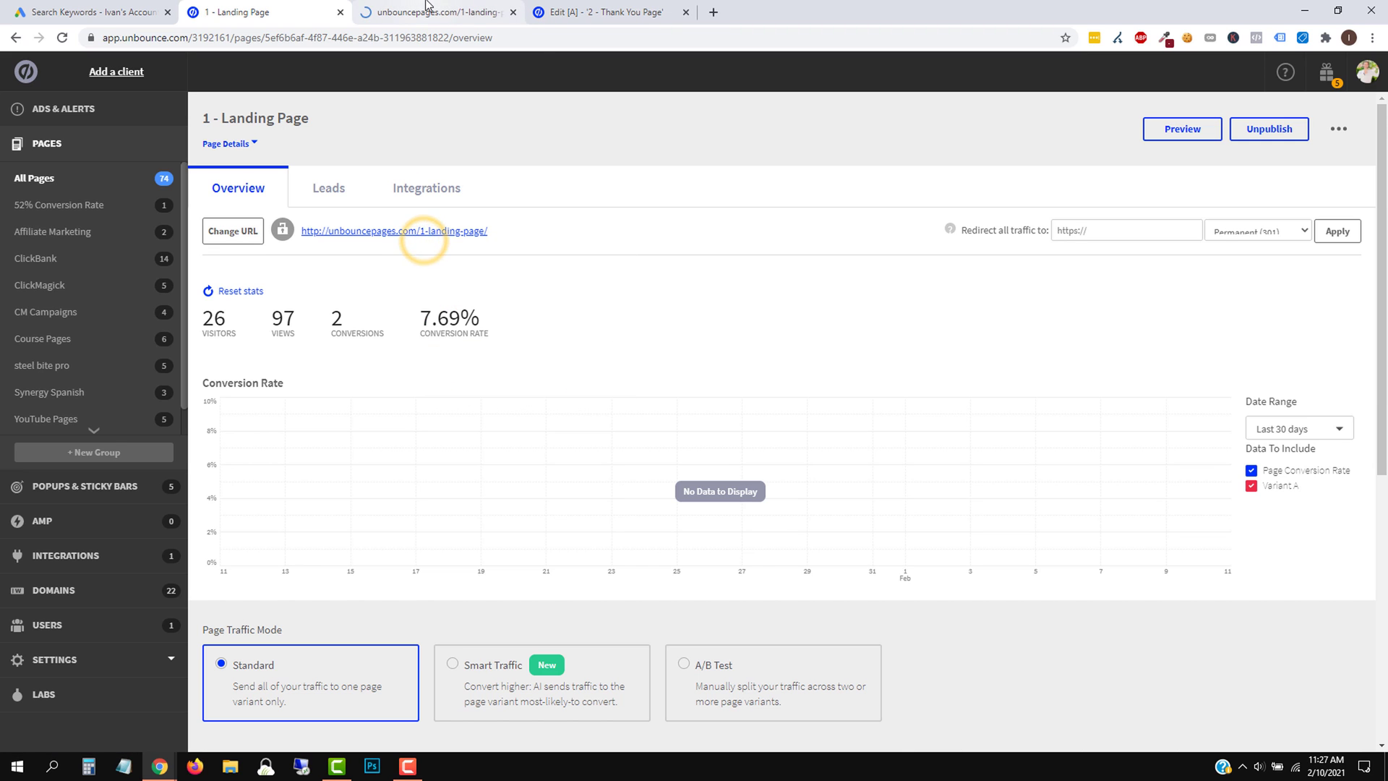
drag(397, 12, 620, 12)
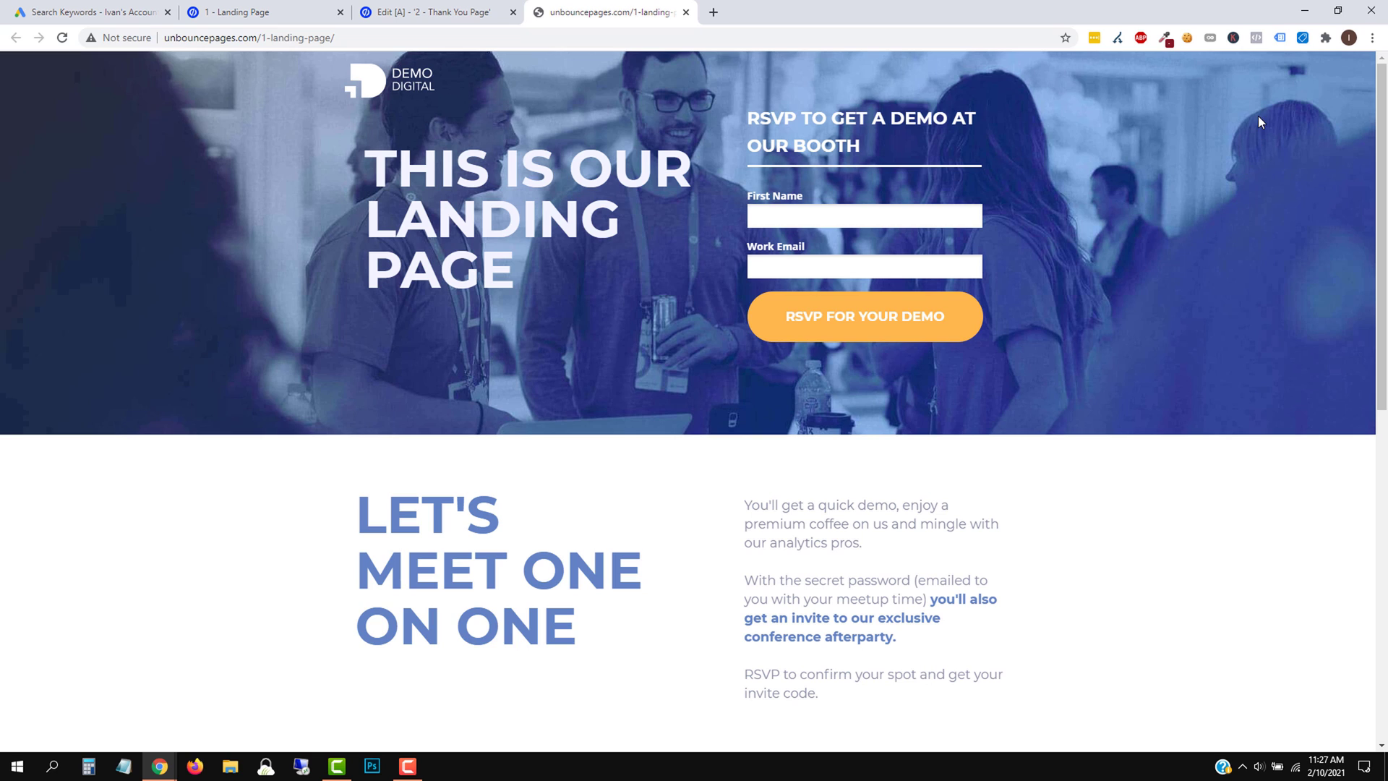
Bring up Tag Assistant Legacy on the live landing page and highlight its name.
click(1280, 39)
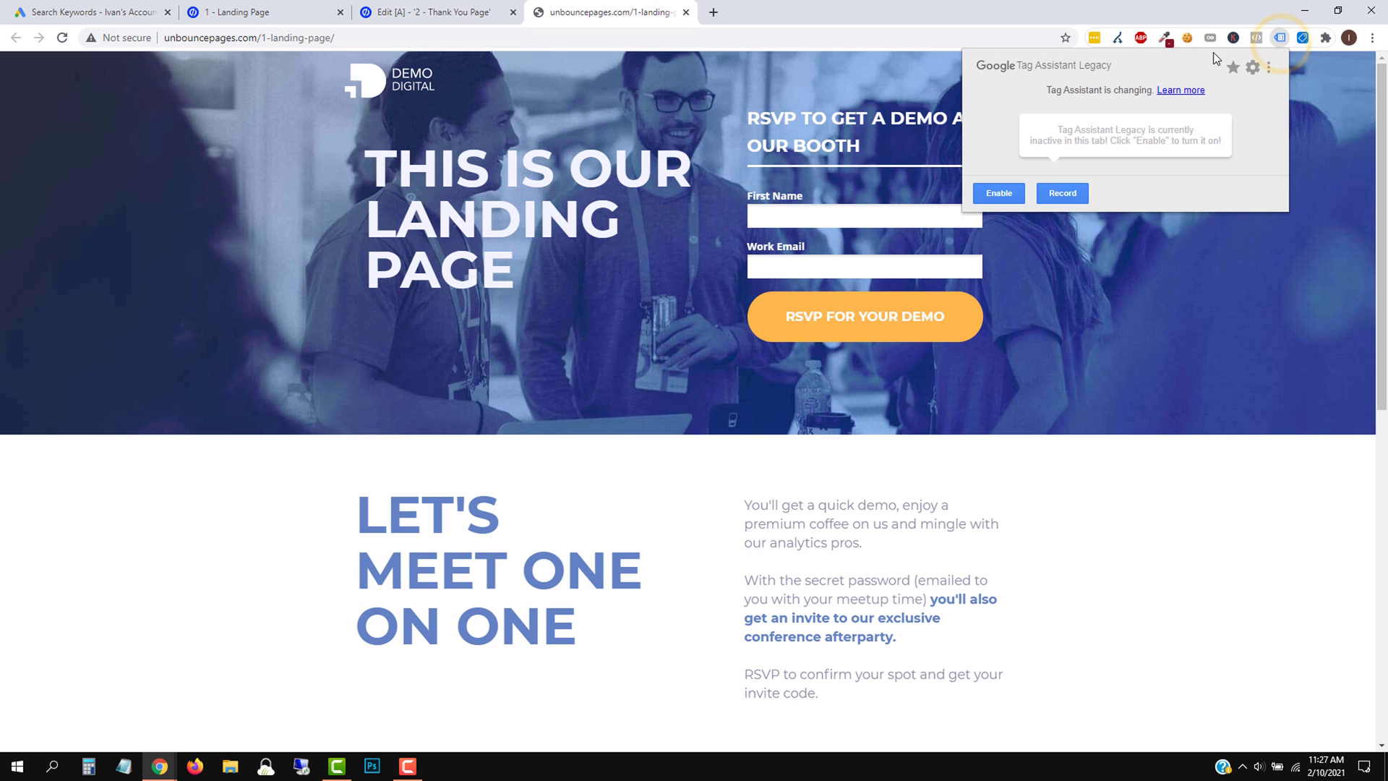
click(985, 66)
drag(1026, 70, 1106, 84)
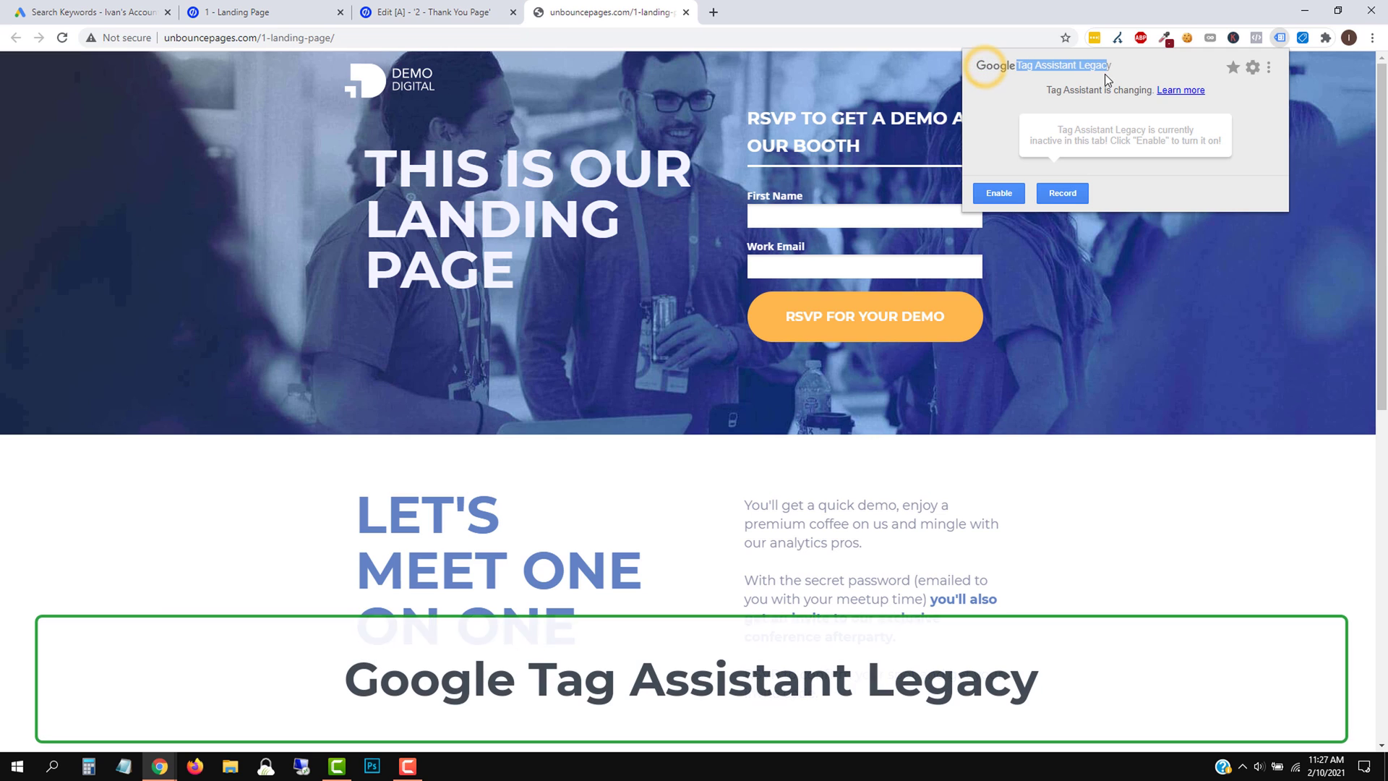
click(1059, 72)
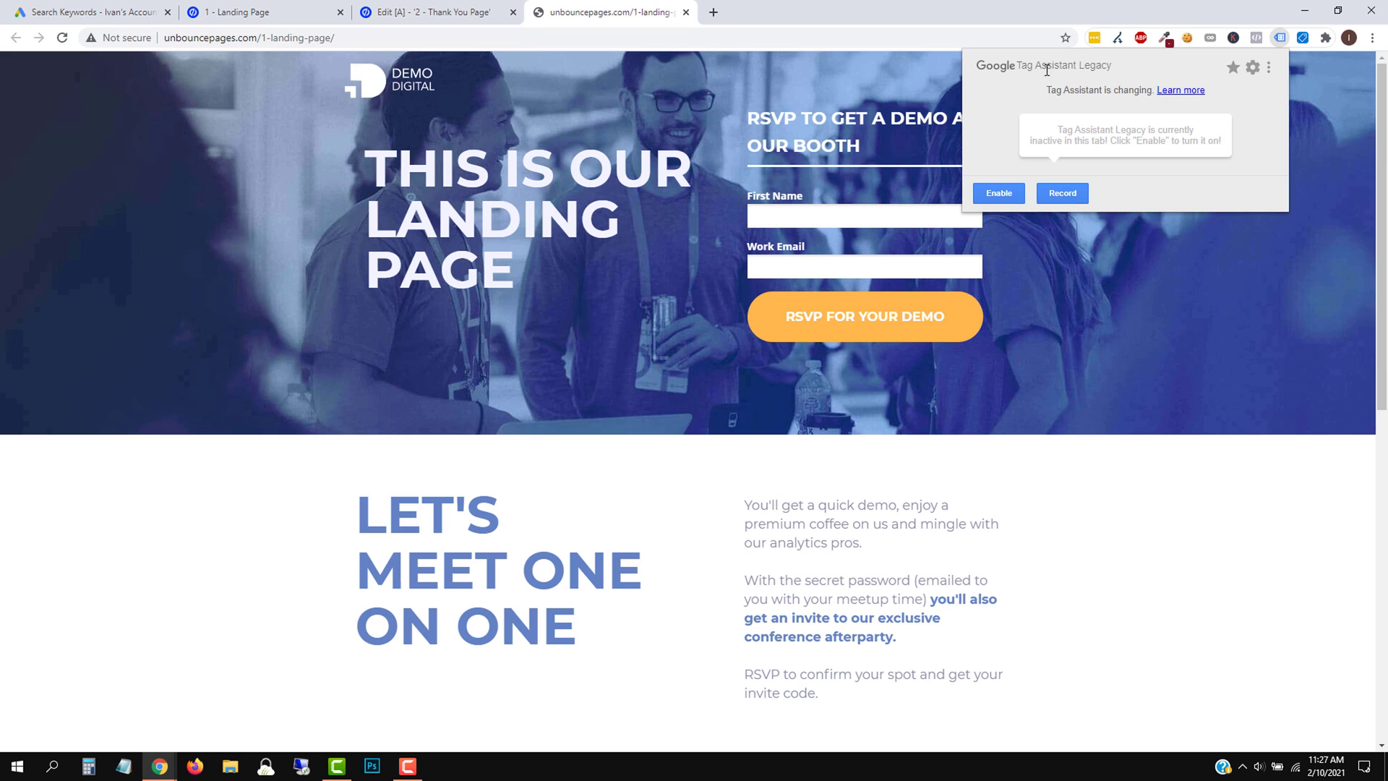
drag(1114, 67, 988, 77)
Enable tag analysis, reload, and inspect the 2 detected tags, including the global site tag.
click(1009, 193)
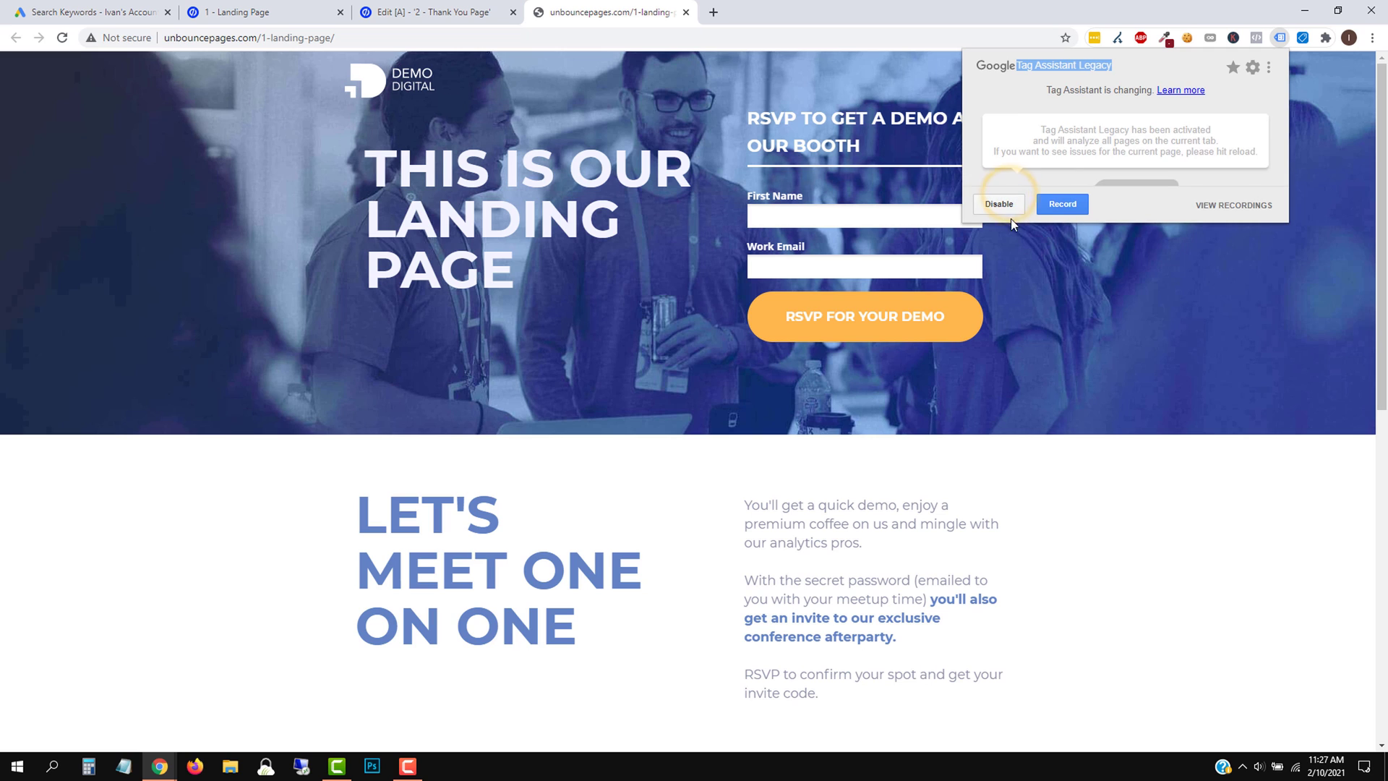
click(63, 39)
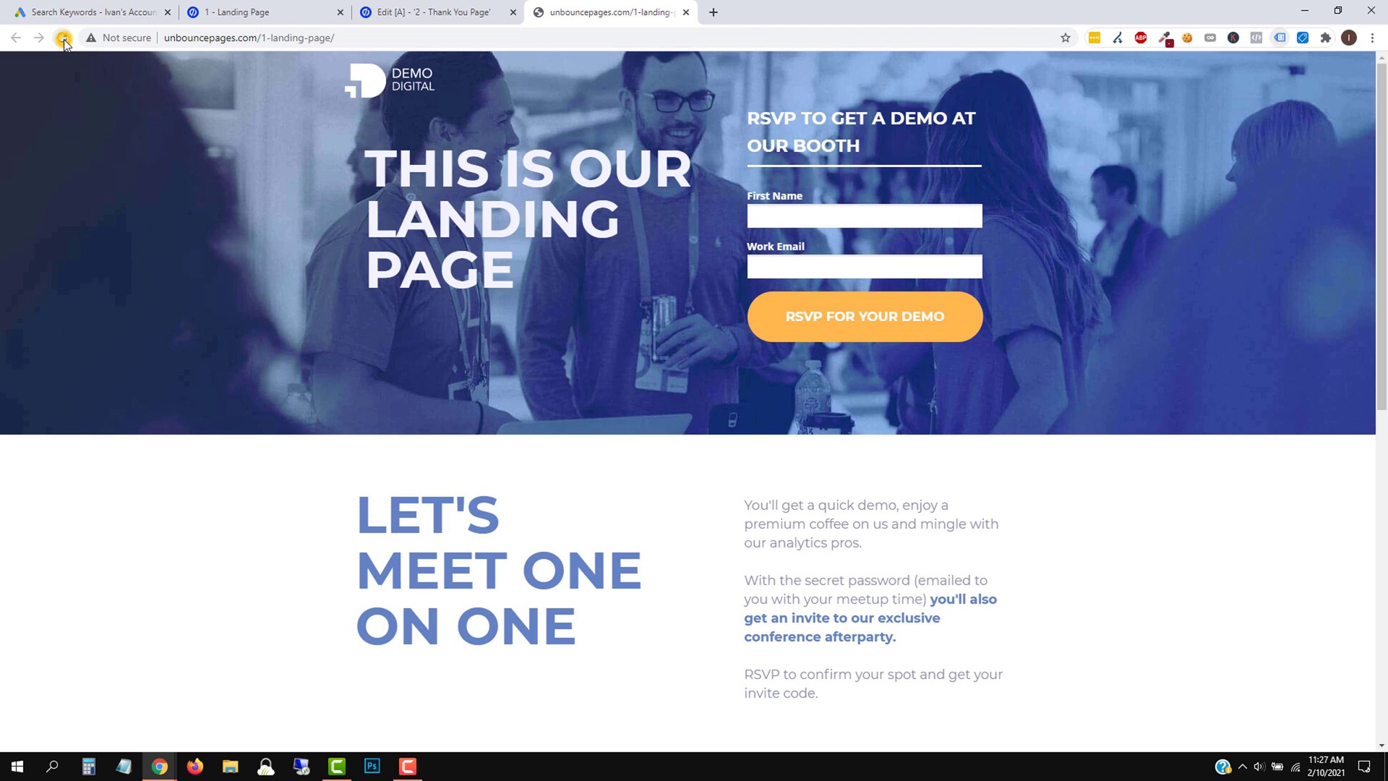
click(1281, 44)
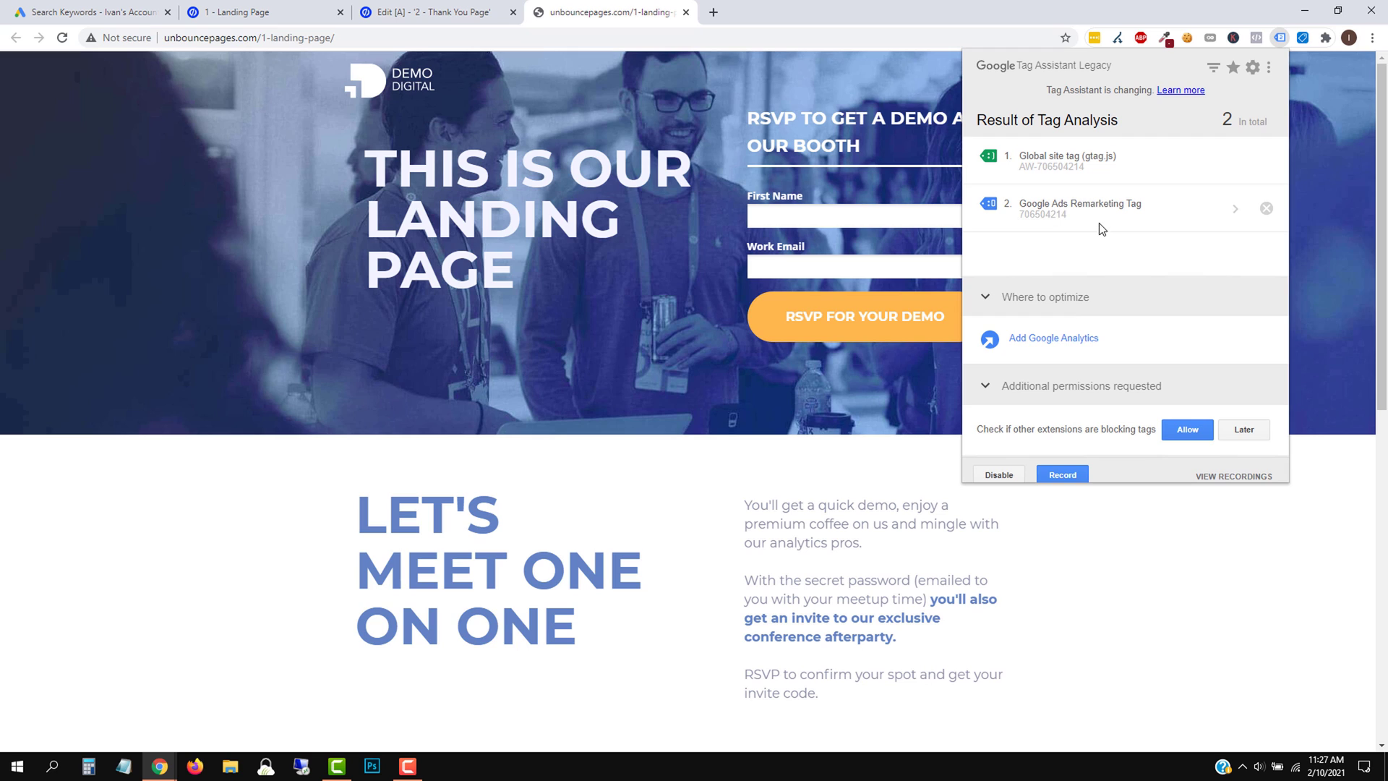
click(1070, 155)
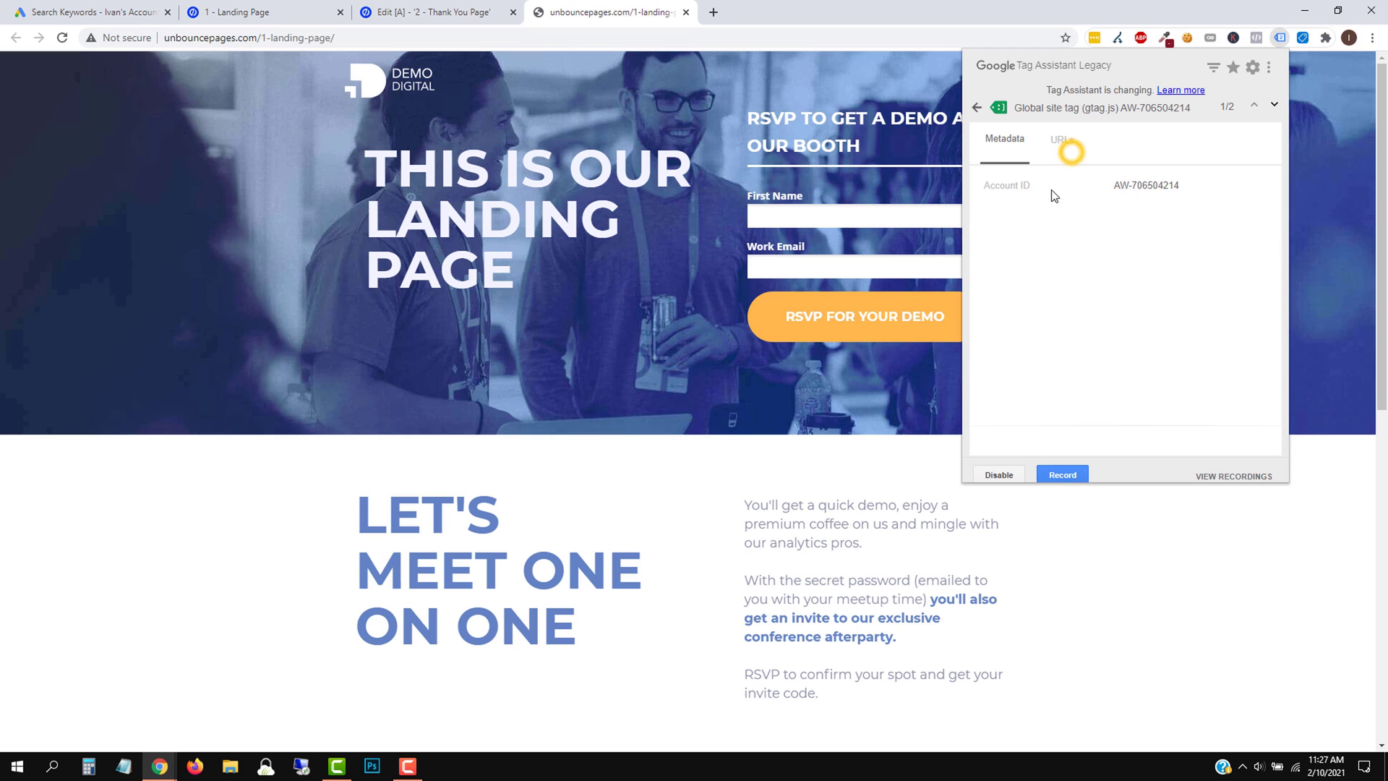
click(977, 107)
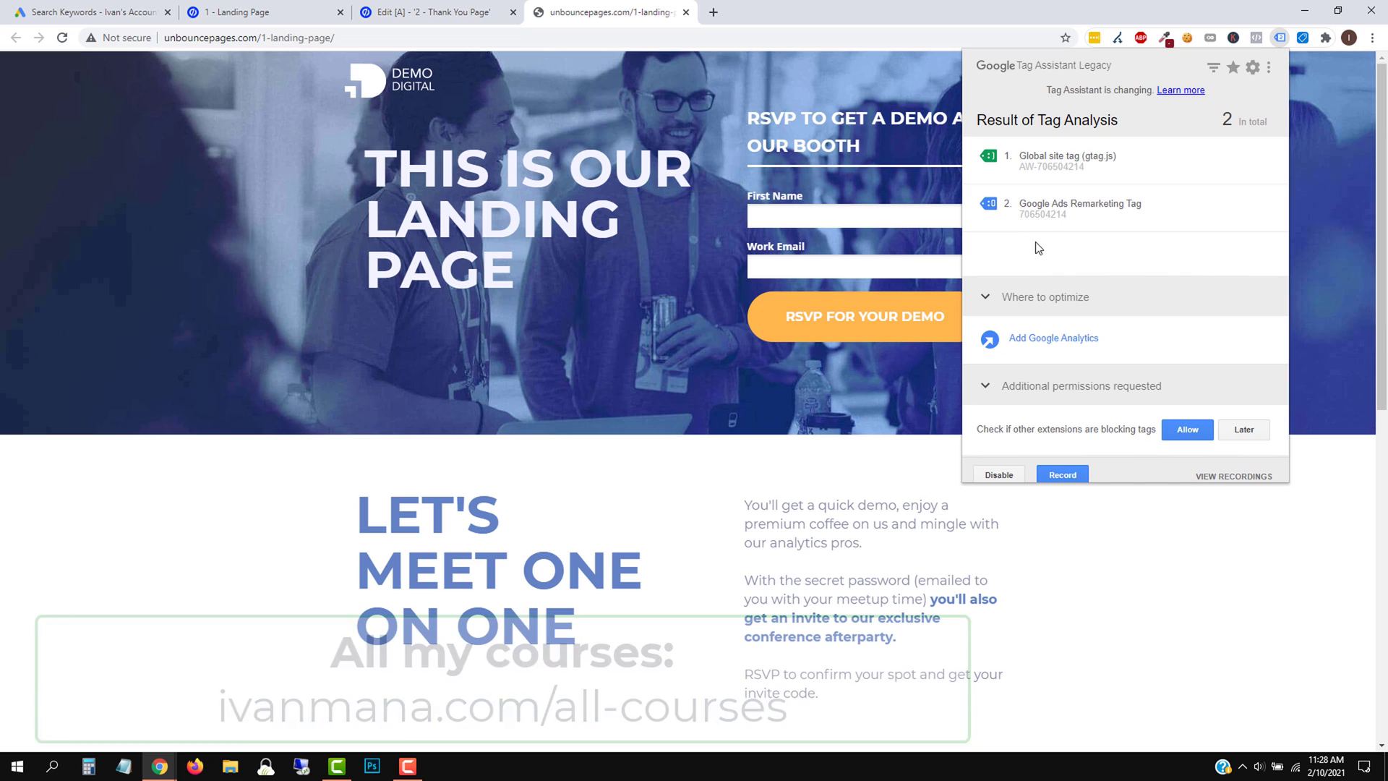
Open the live Thank You page from the Unbounce editor in a new tab.
drag(434, 12, 607, 12)
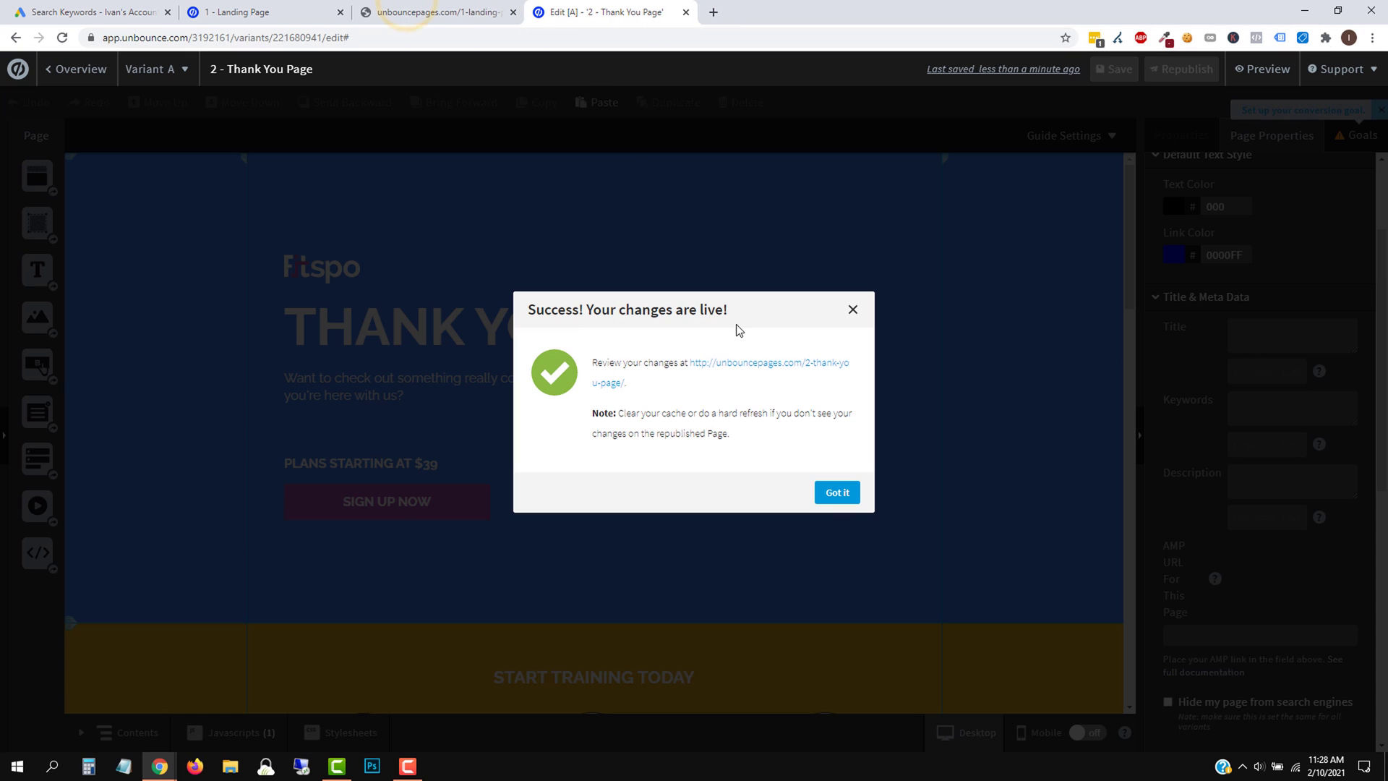
right_click(746, 367)
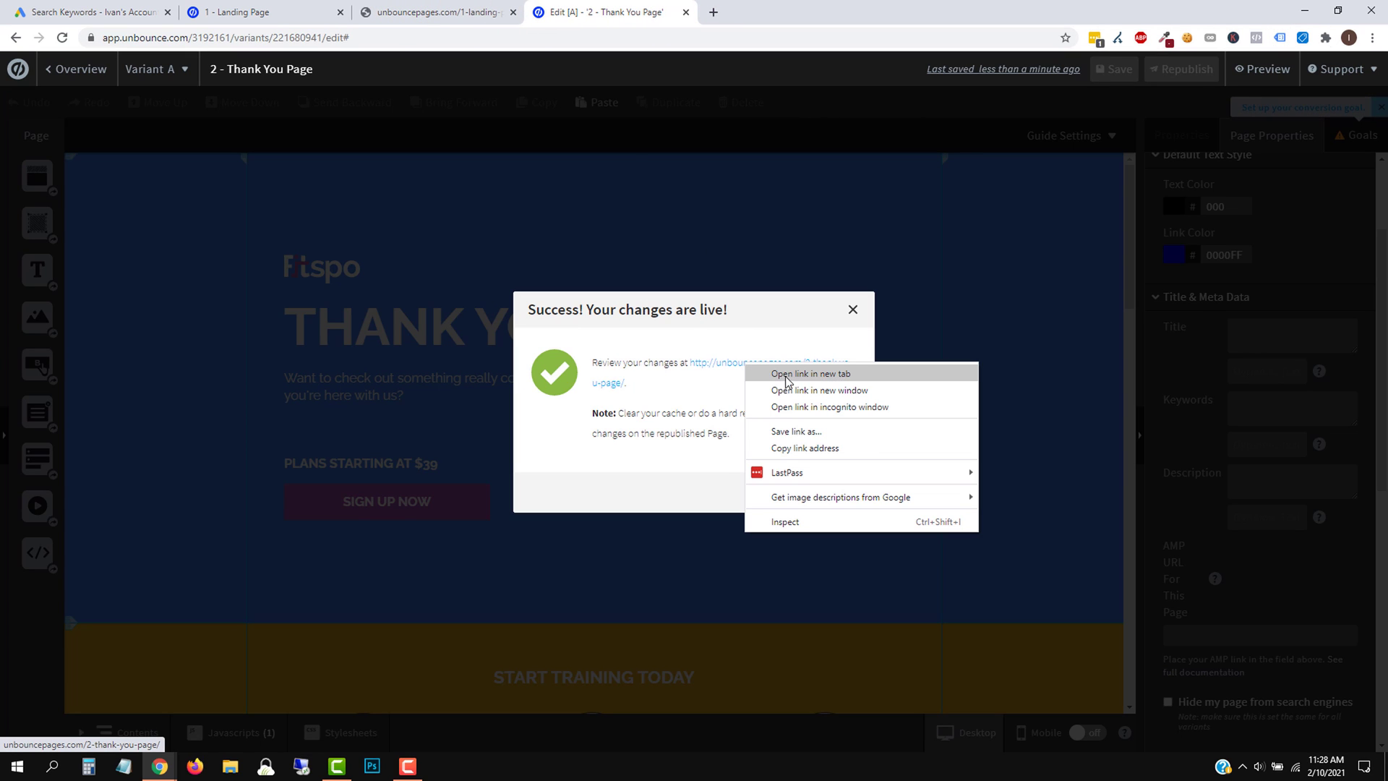
click(787, 379)
click(788, 12)
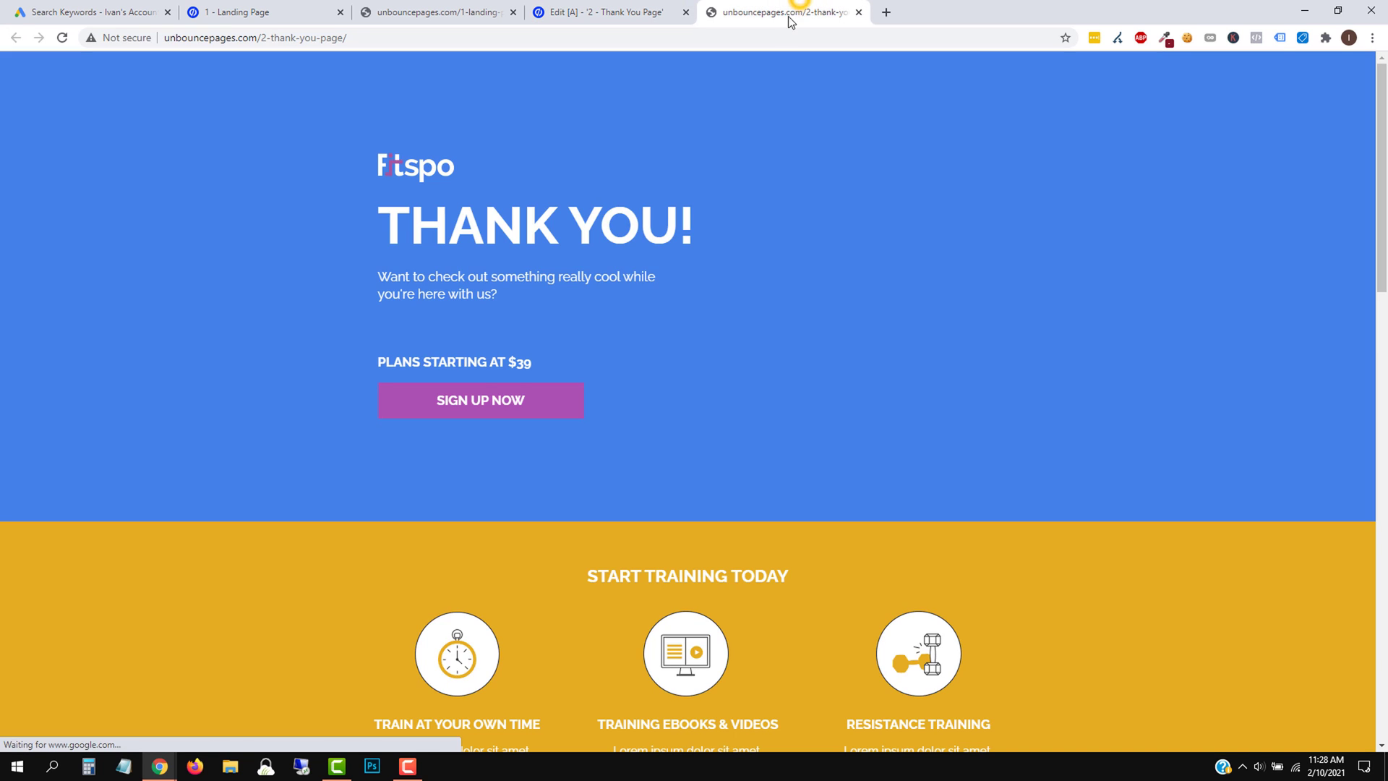
Enable Tag Assistant on the Thank You page, reload, and check the Google Ads Conversion Tracking tag's ID and label.
click(1280, 40)
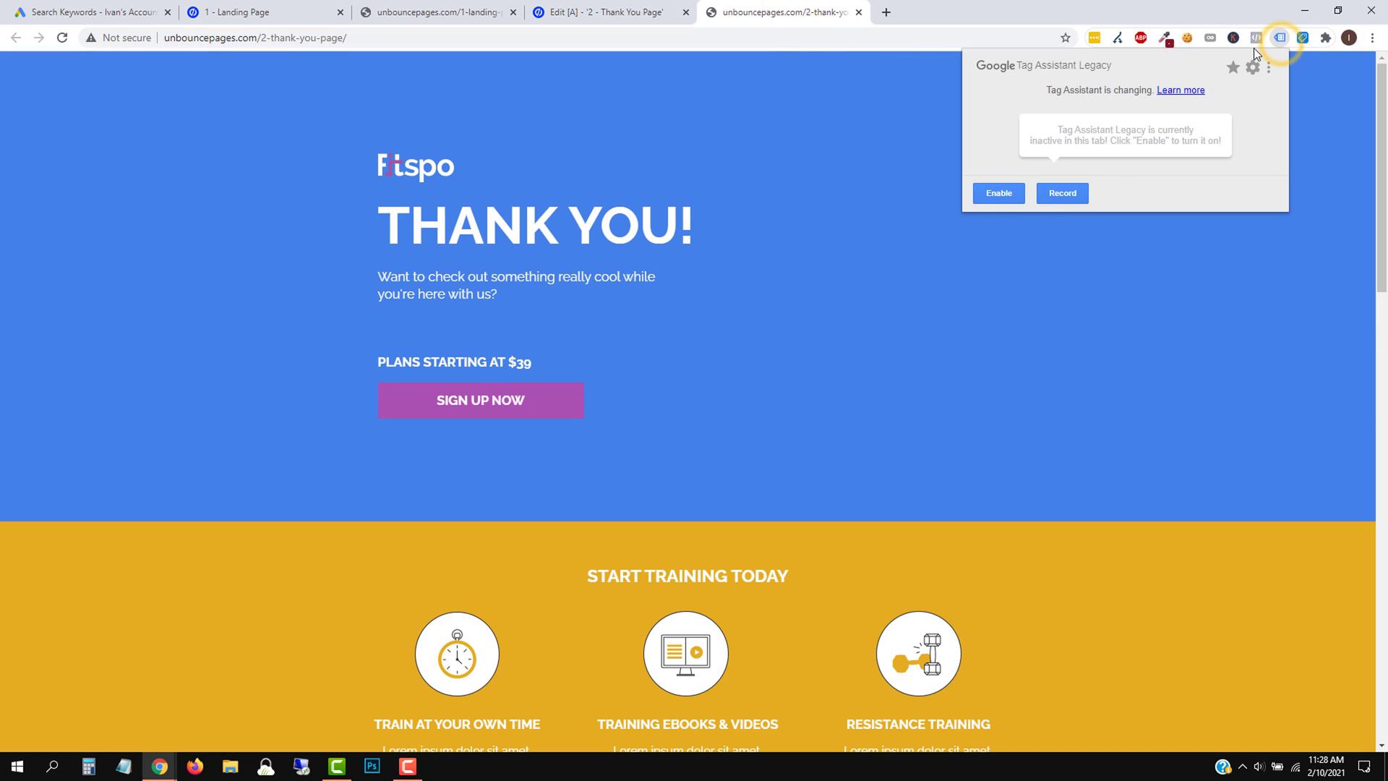
click(990, 193)
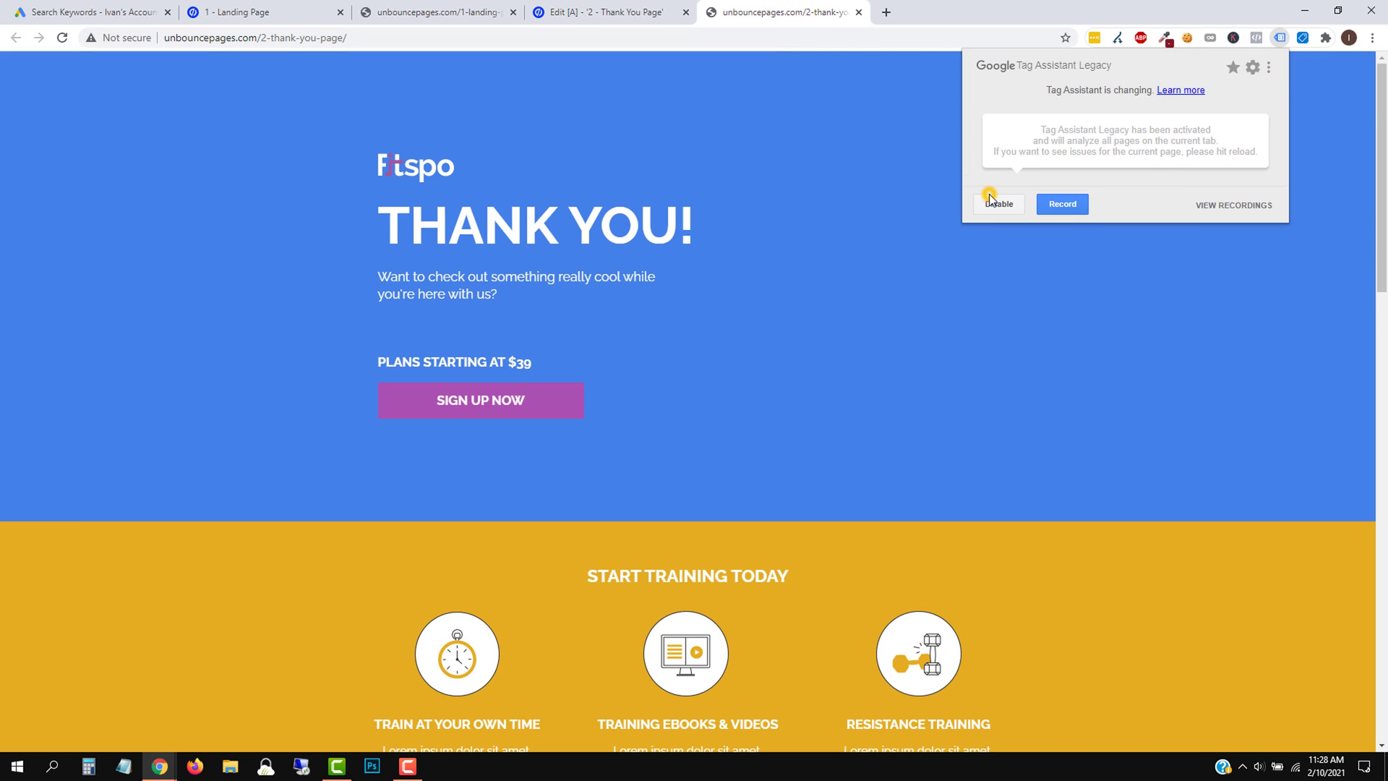
click(63, 38)
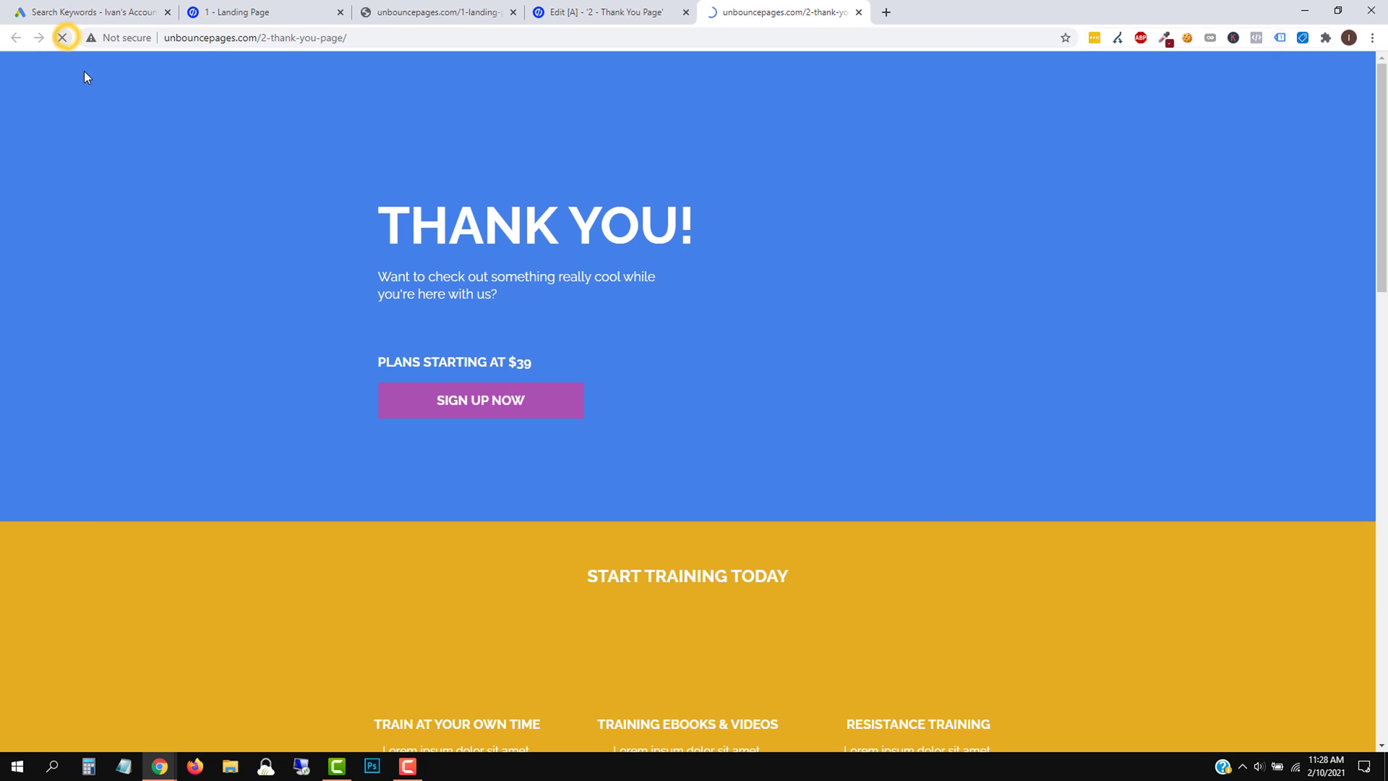
click(1278, 42)
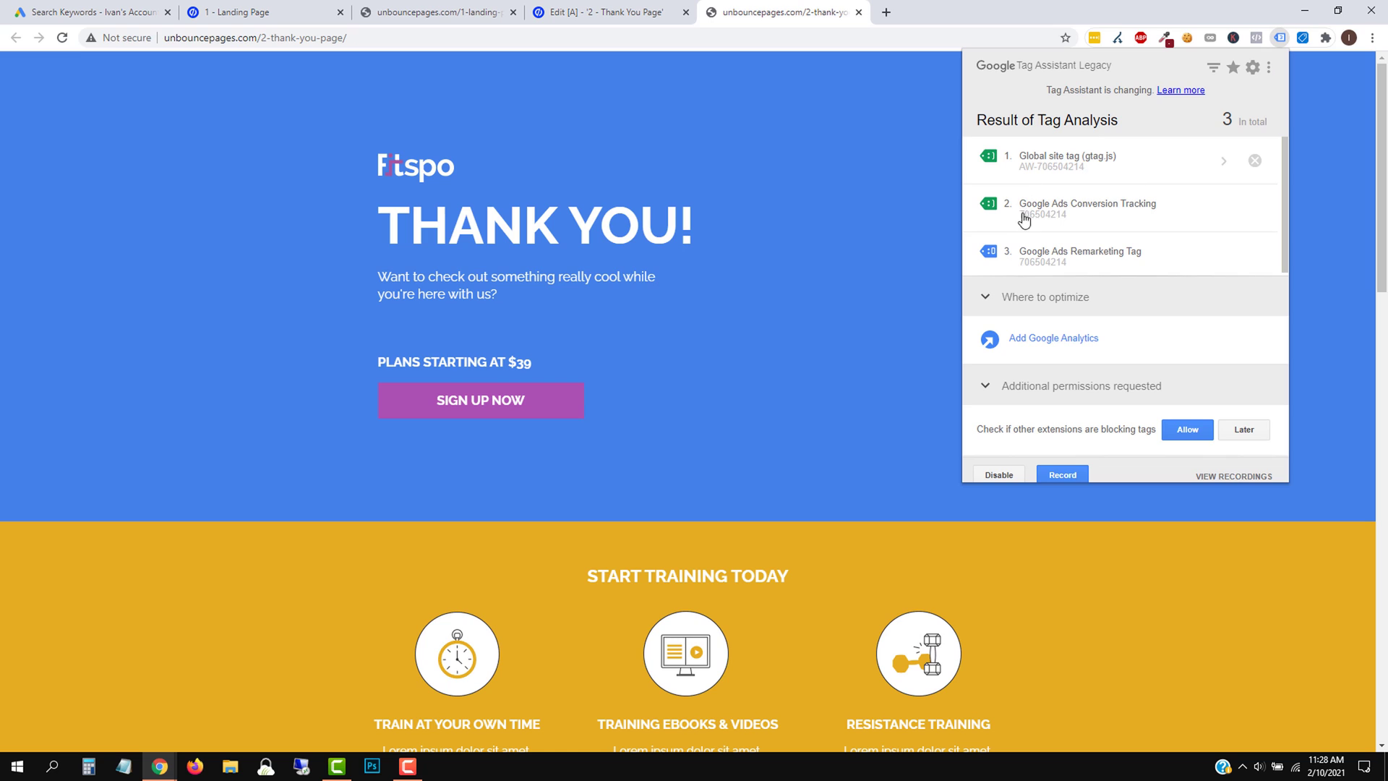
click(1093, 208)
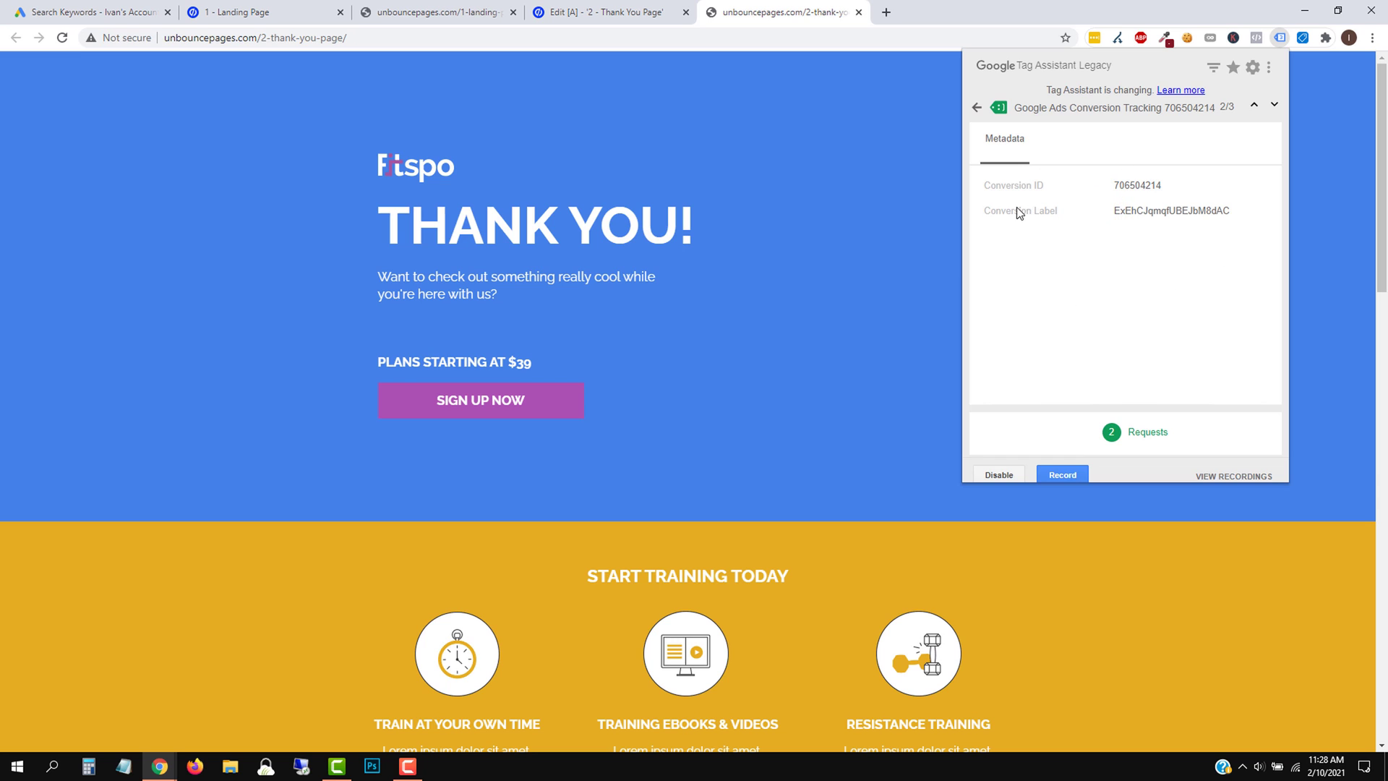
click(977, 107)
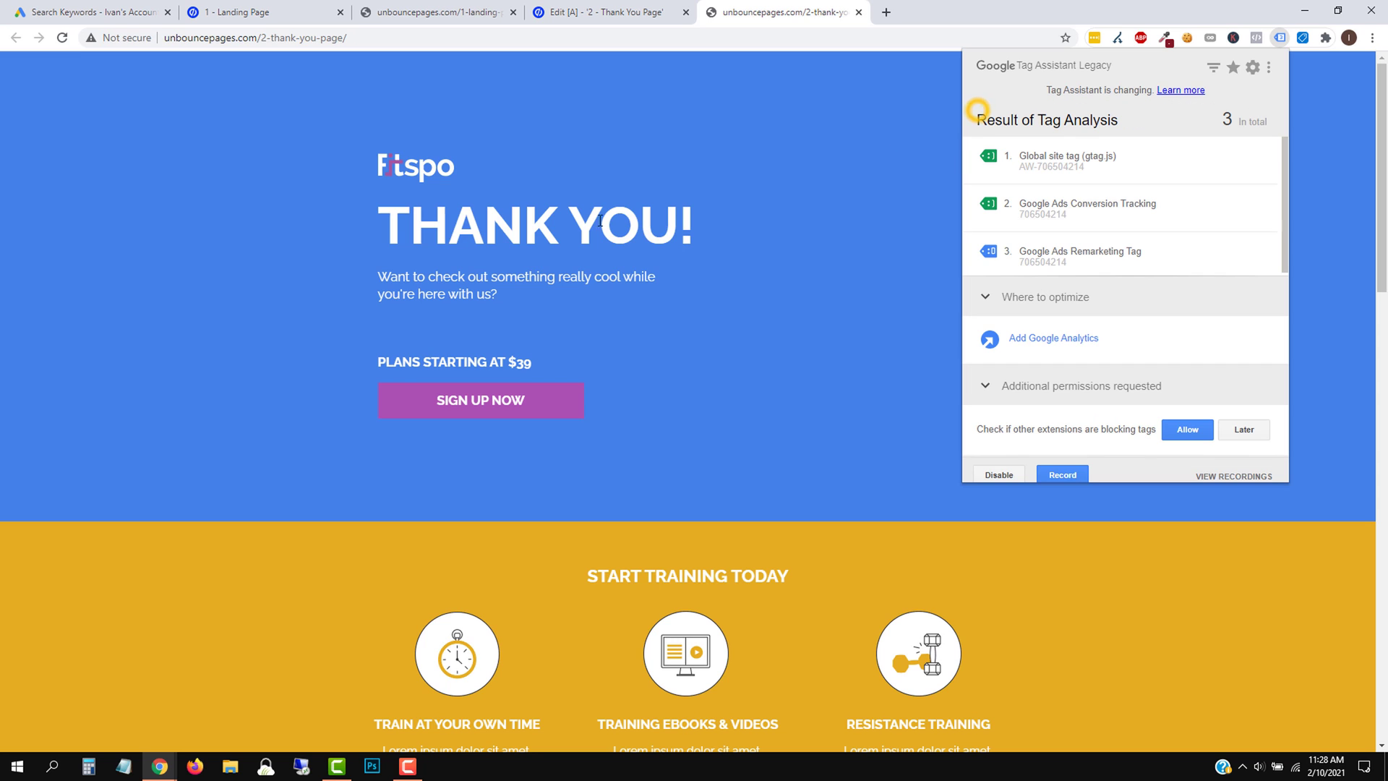